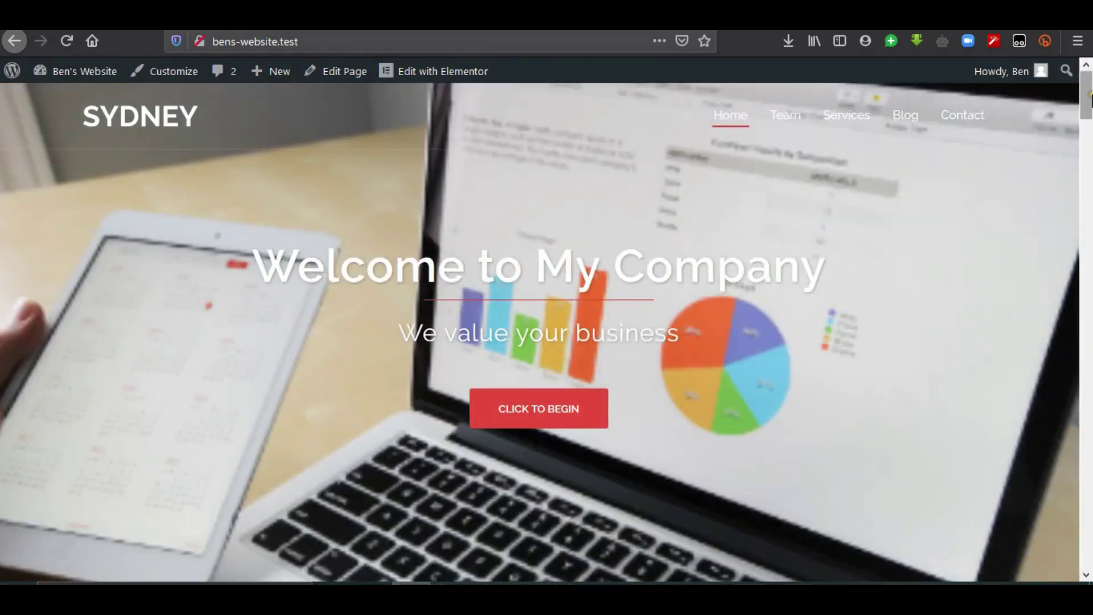
pyautogui.moveTo(1089, 114); pyautogui.dragTo(1088, 69)
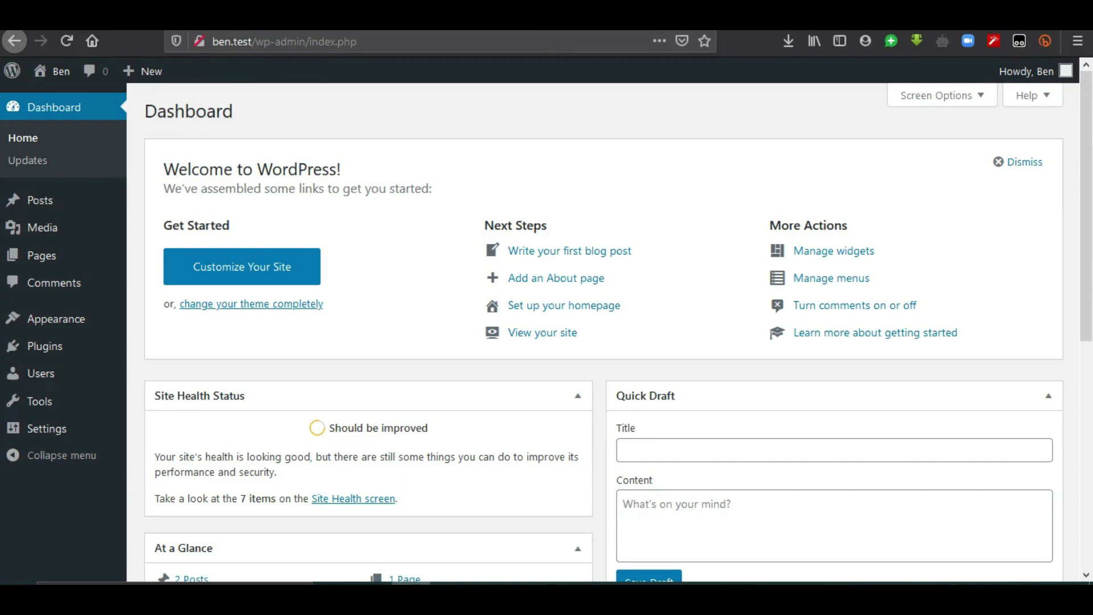
# - Open wordpress.org in a new browser tab and look through its Themes directory
pyautogui.hotkey('ctrl', 't')
pyautogui.click(531, 40)
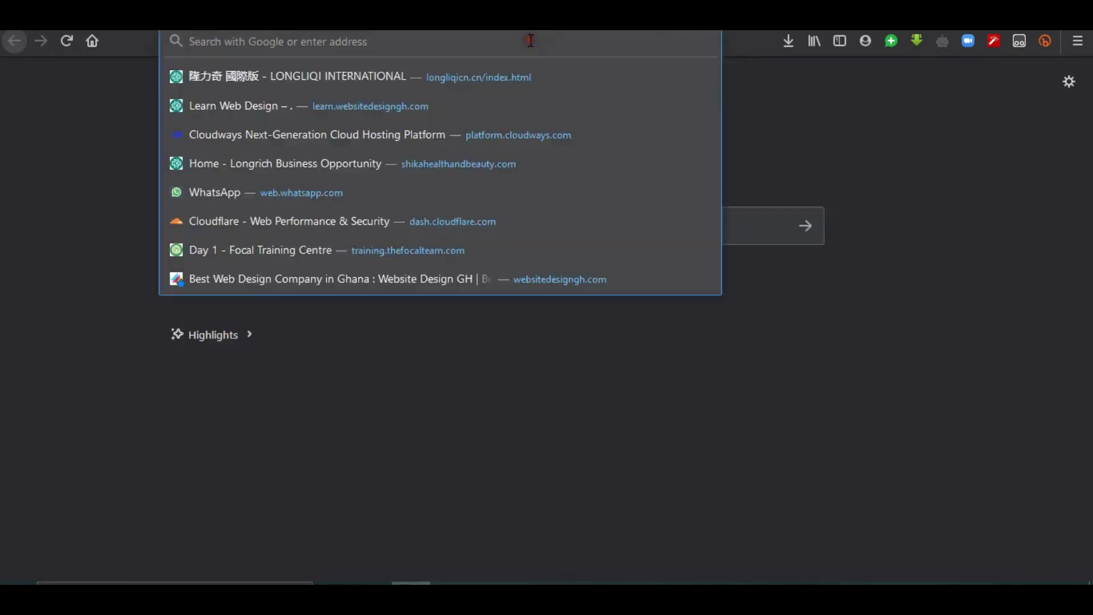
pyautogui.write('wordpres.o')
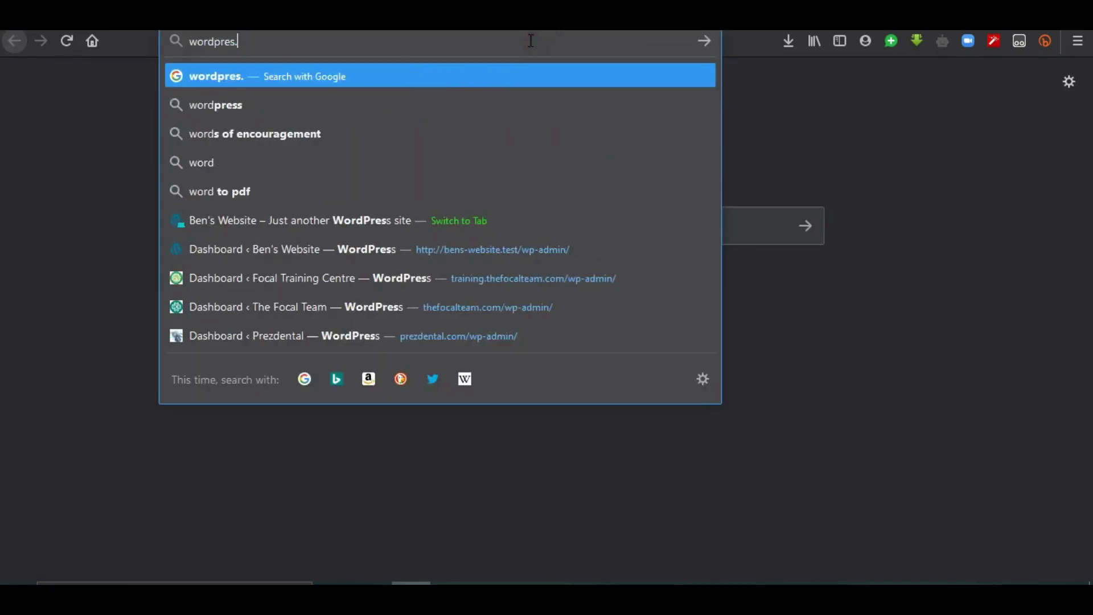
pyautogui.write('rg')
pyautogui.press('Return')
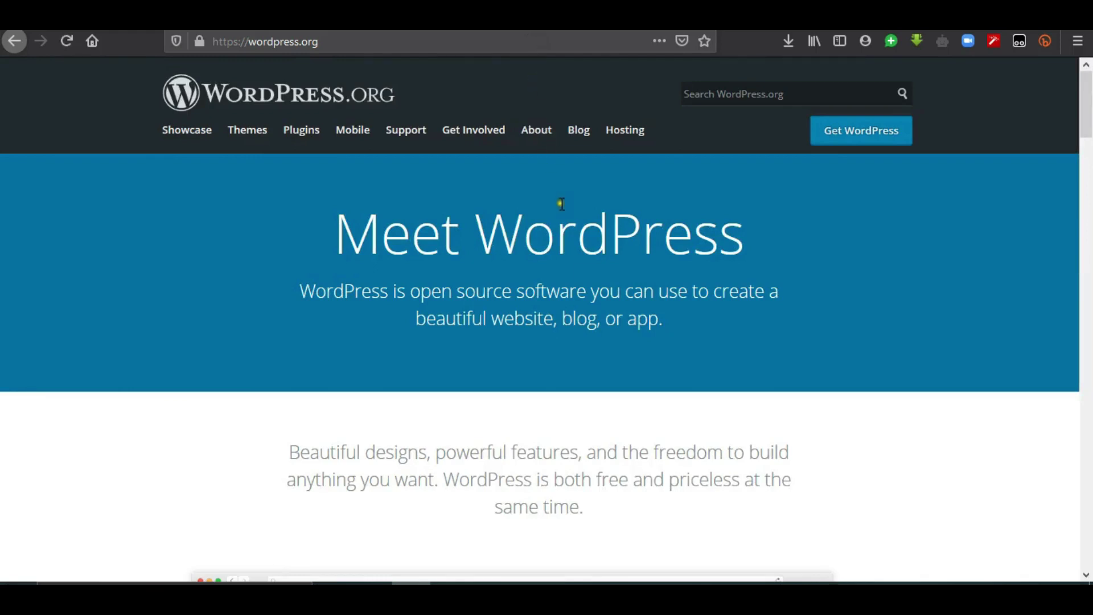
pyautogui.click(248, 143)
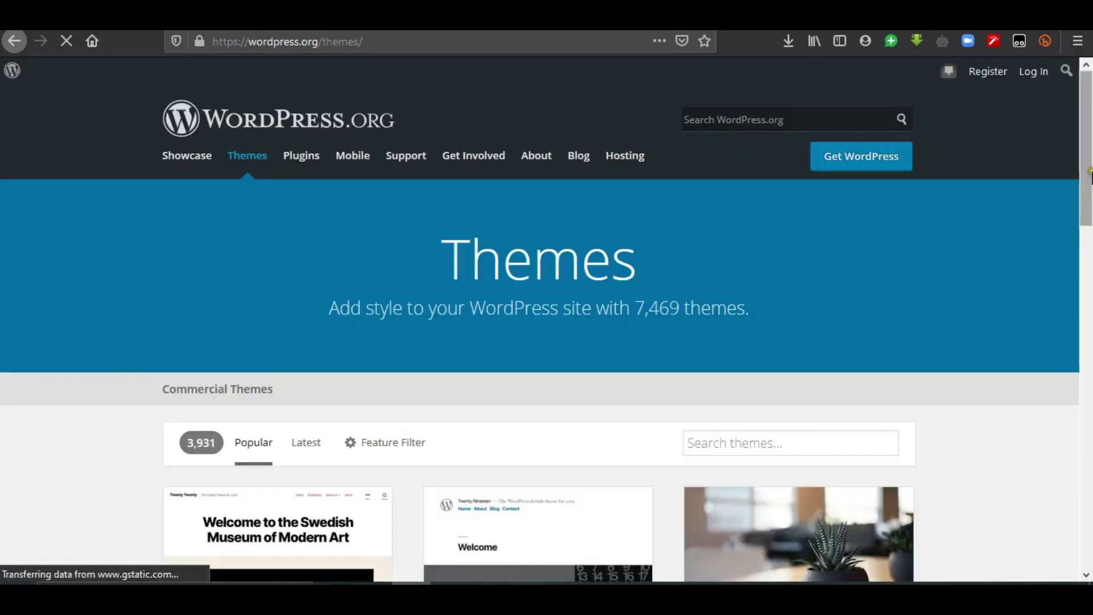
pyautogui.moveTo(1089, 171); pyautogui.dragTo(1089, 78)
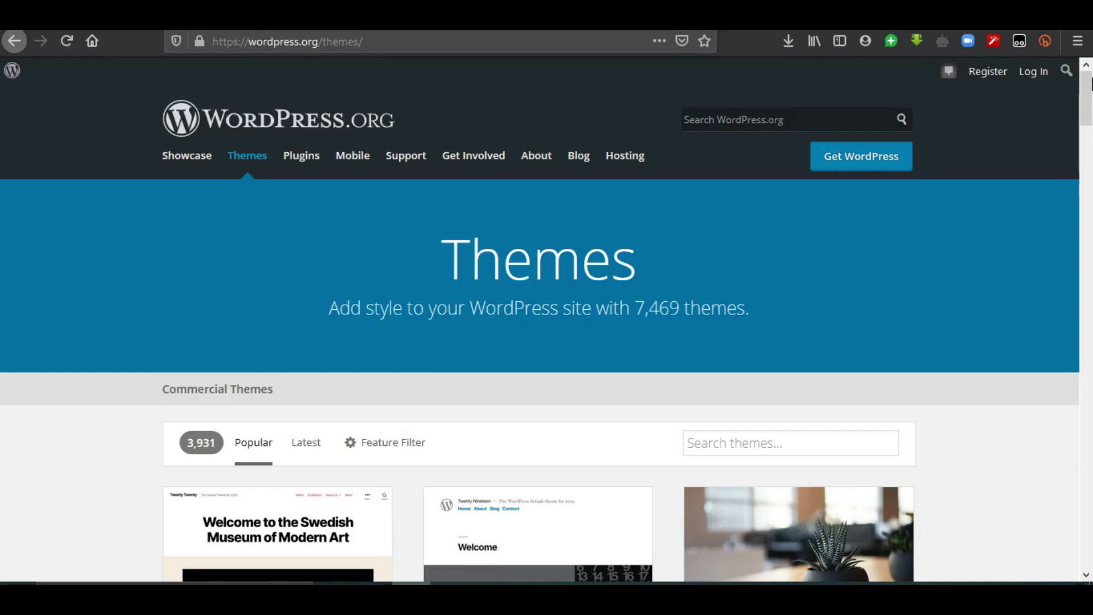
# - Open themeforest.net in another new browser tab
pyautogui.click(759, 39)
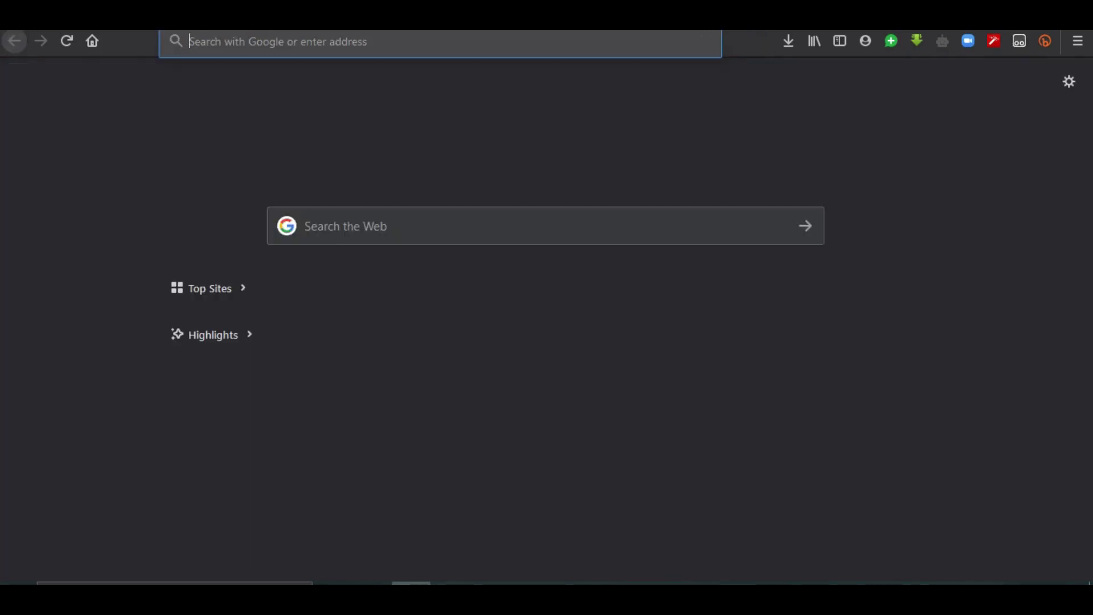
pyautogui.write('the')
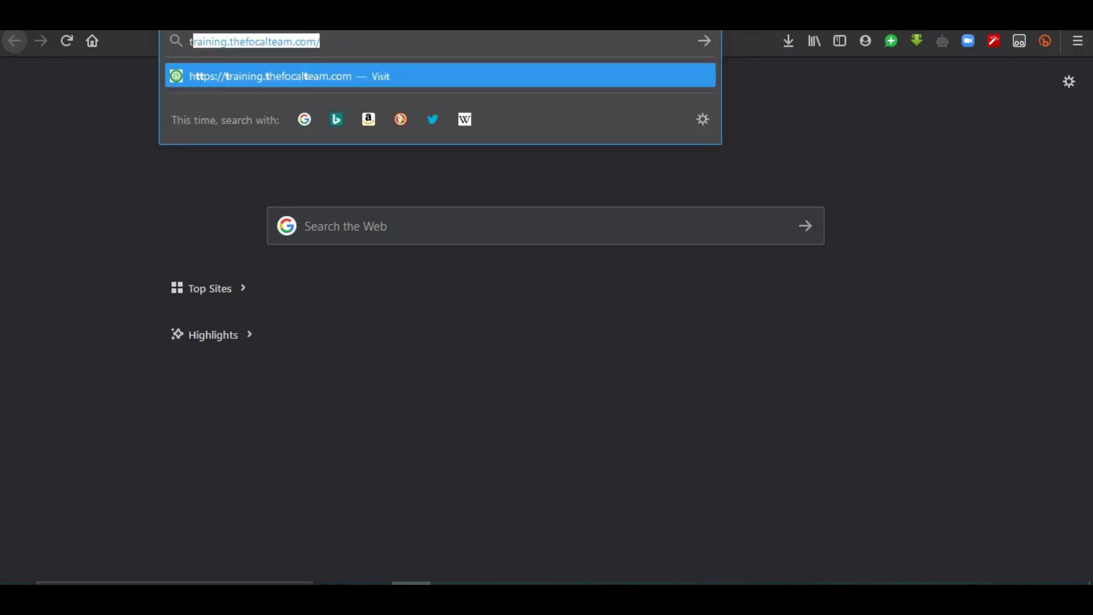
pyautogui.write('meforest.net/')
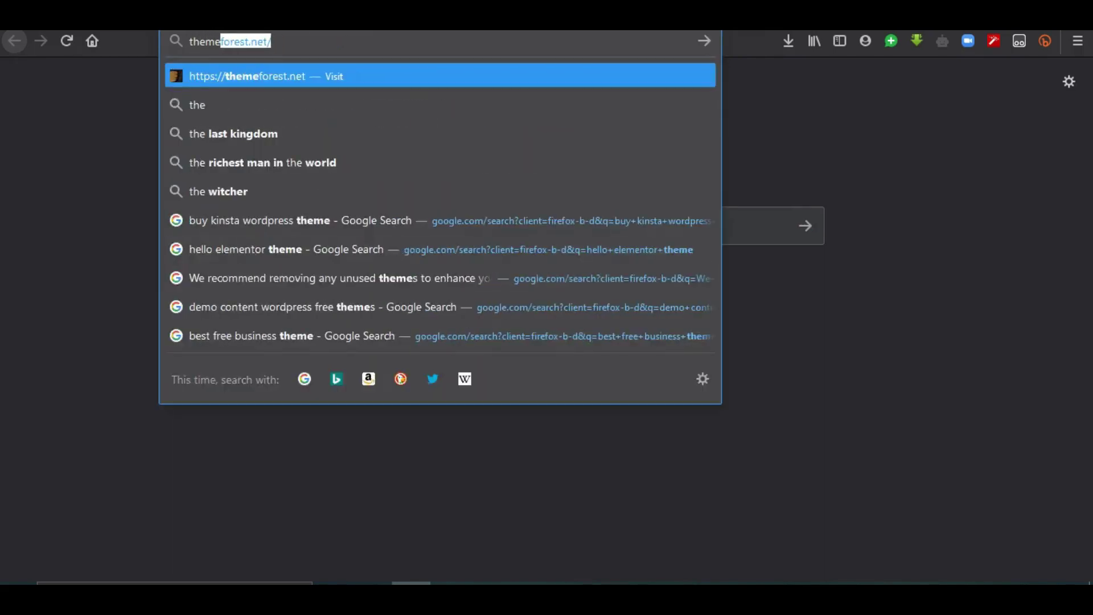
pyautogui.press('Right')
pyautogui.press('Return')
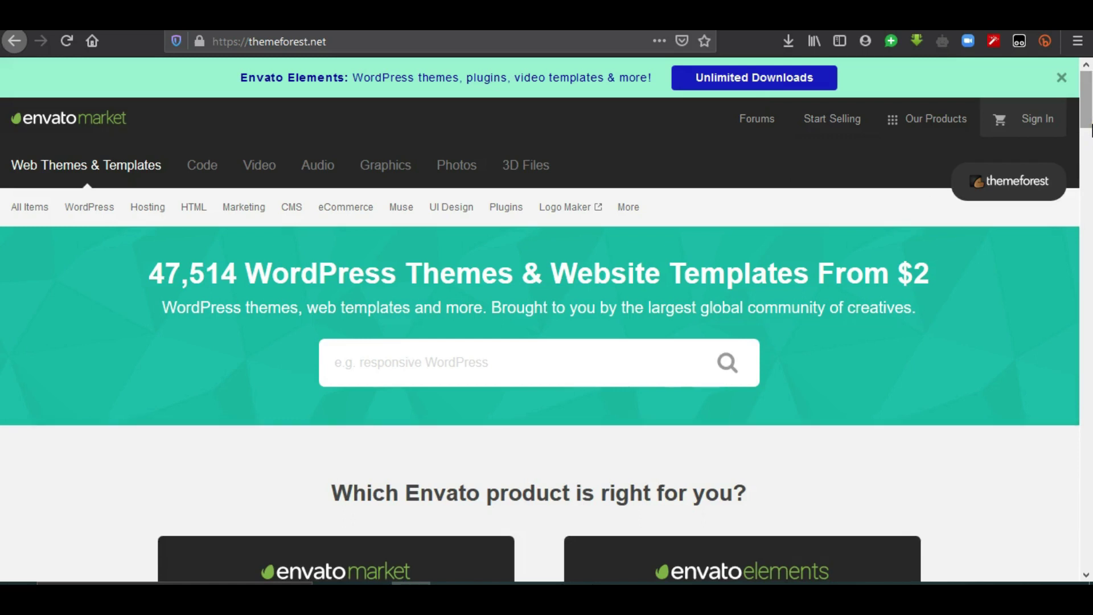
# - Open ThemeForest's Website Templates category covering all items and examine the weekly bestsellers
pyautogui.moveTo(1089, 111); pyautogui.dragTo(1089, 165)
pyautogui.click(408, 367)
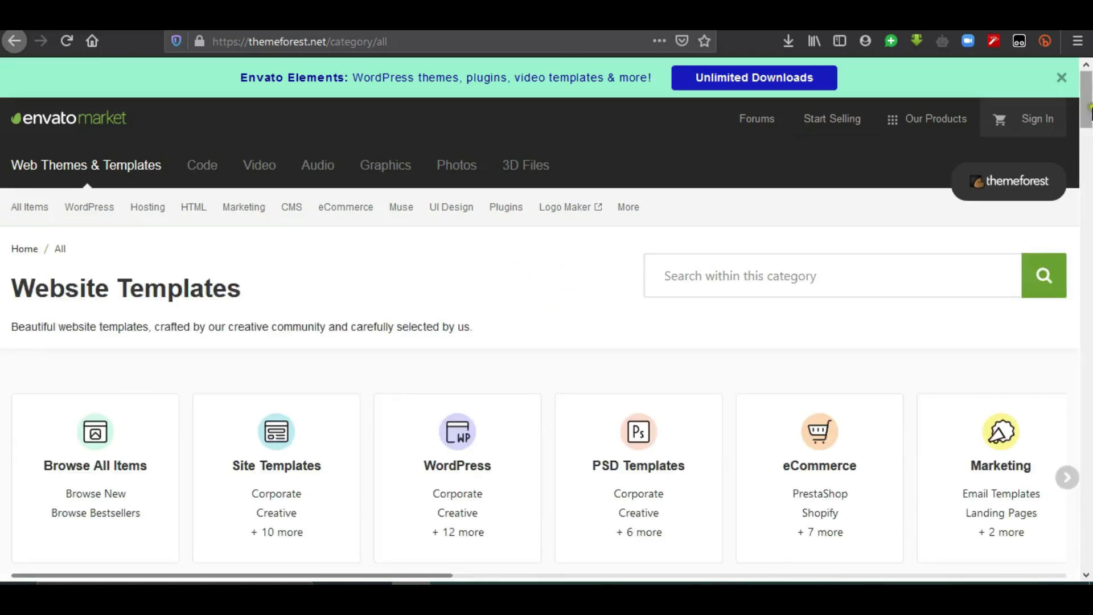
pyautogui.moveTo(1091, 114); pyautogui.dragTo(1090, 174)
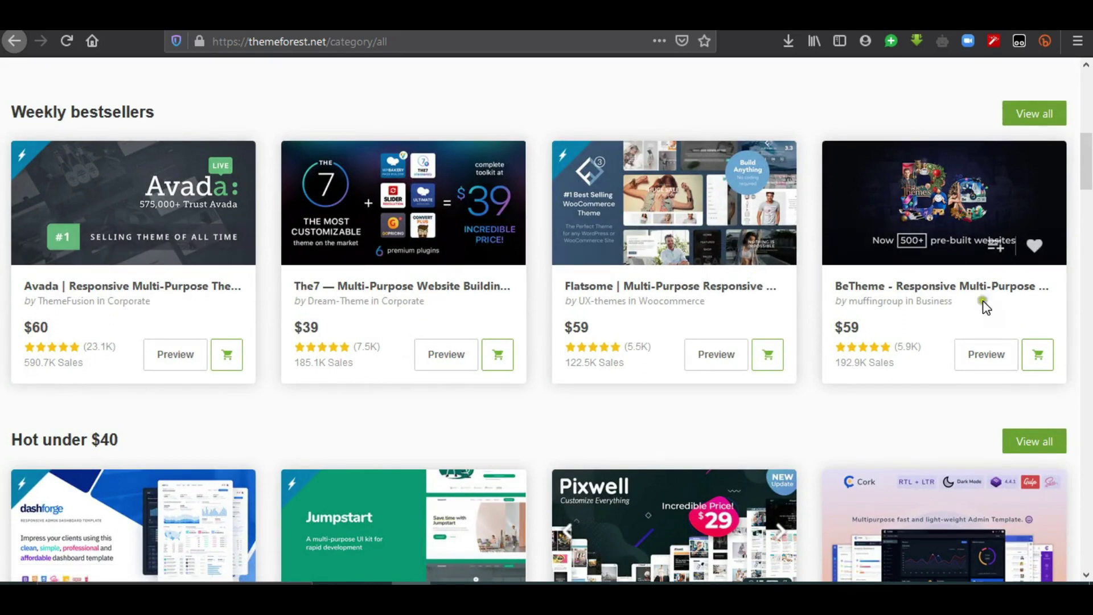
pyautogui.moveTo(1087, 159); pyautogui.dragTo(1089, 41)
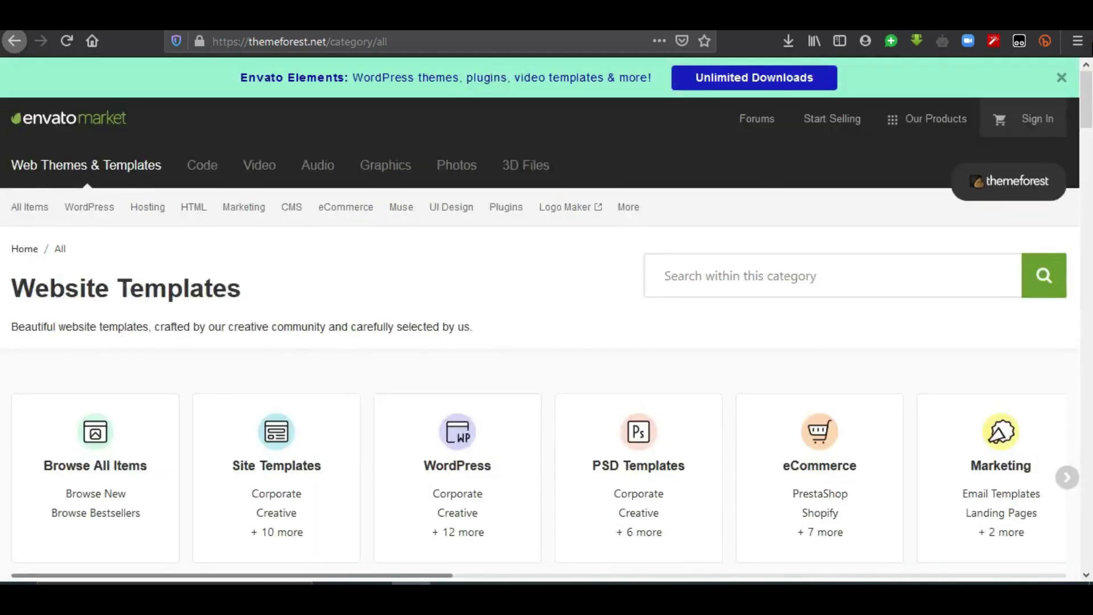
pyautogui.moveTo(1089, 102); pyautogui.dragTo(1089, 148)
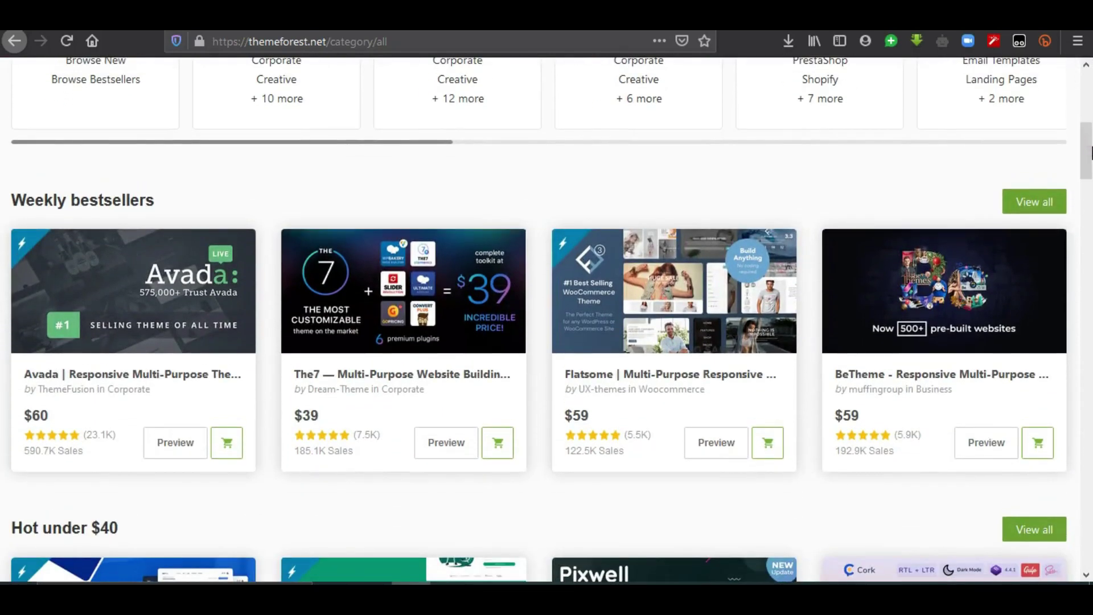
# - Return to the ben.test WordPress dashboard and open its installed themes page
pyautogui.hotkey('ctrl', 'Tab')
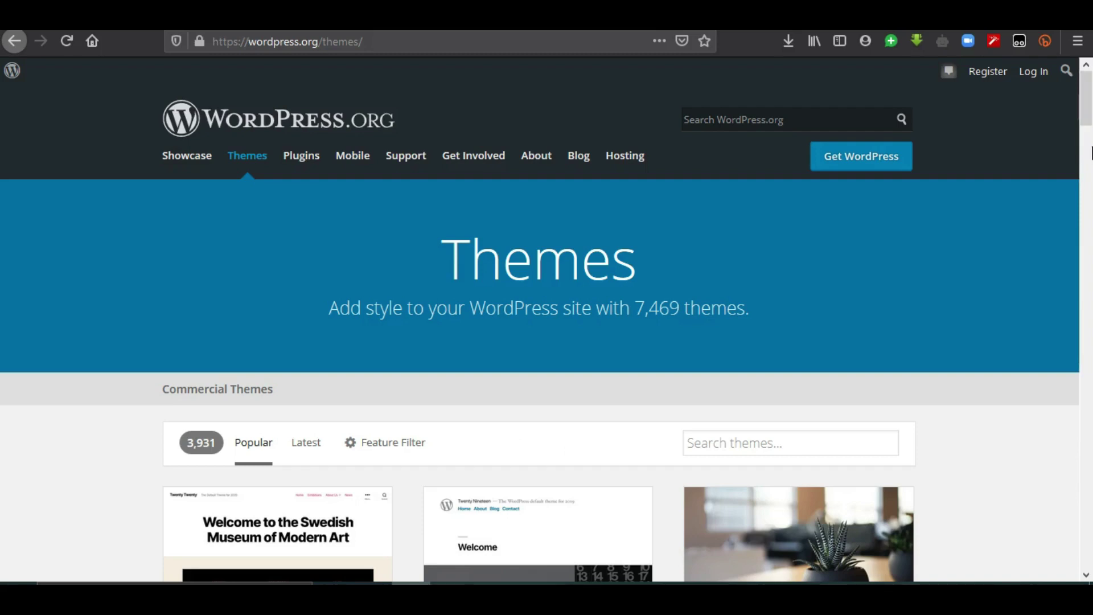
pyautogui.hotkey('ctrl', 'Tab')
pyautogui.hotkey('ctrl', 'Tab')
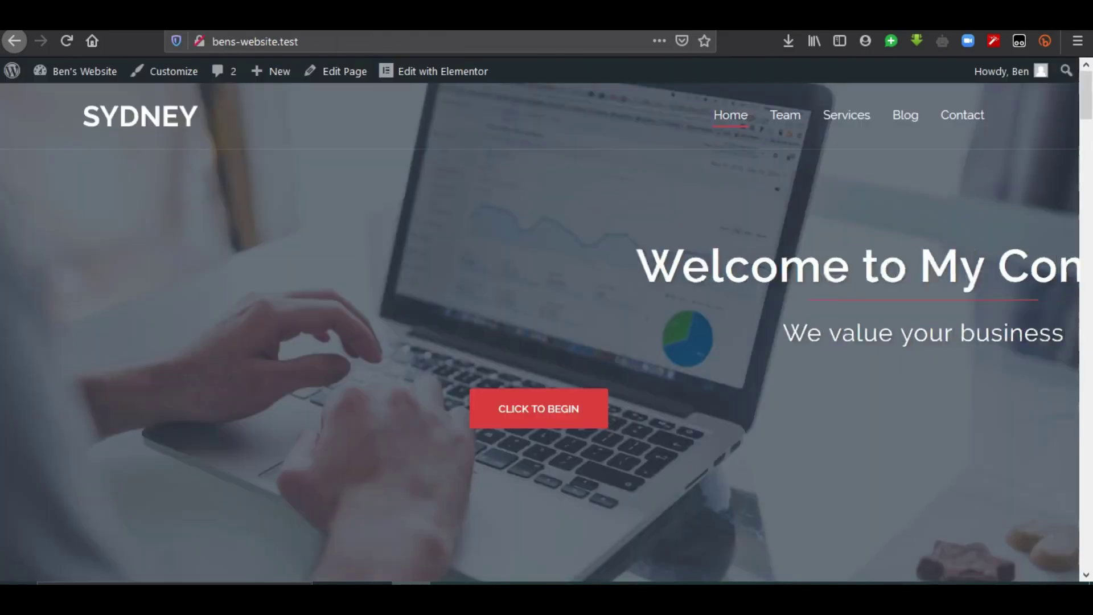
pyautogui.hotkey('ctrl', 'Tab')
pyautogui.moveTo(1090, 165); pyautogui.dragTo(1091, 163)
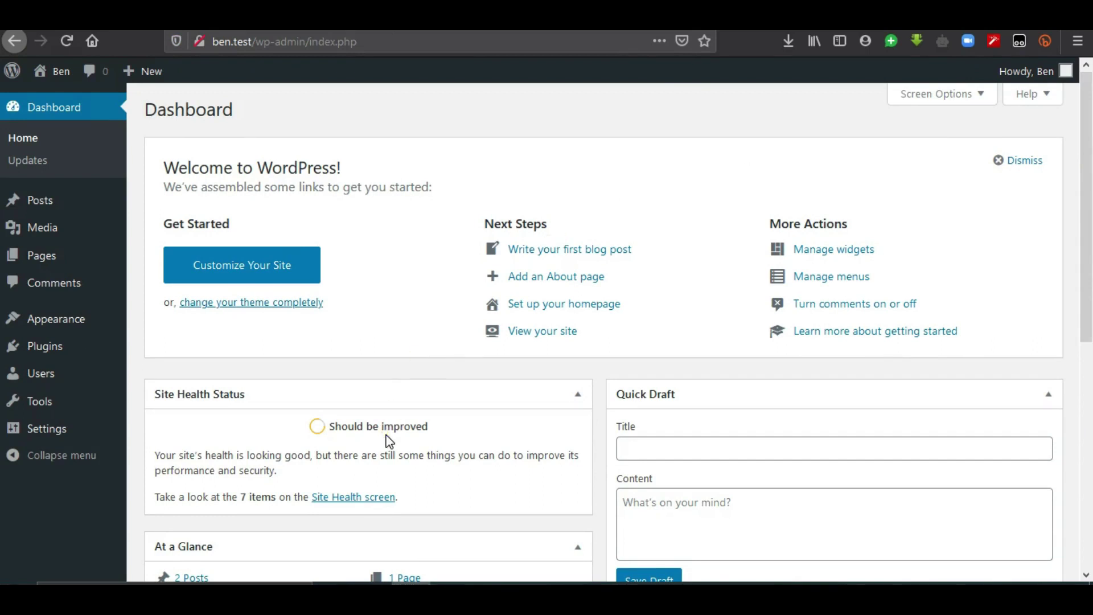
pyautogui.moveTo(82, 333)
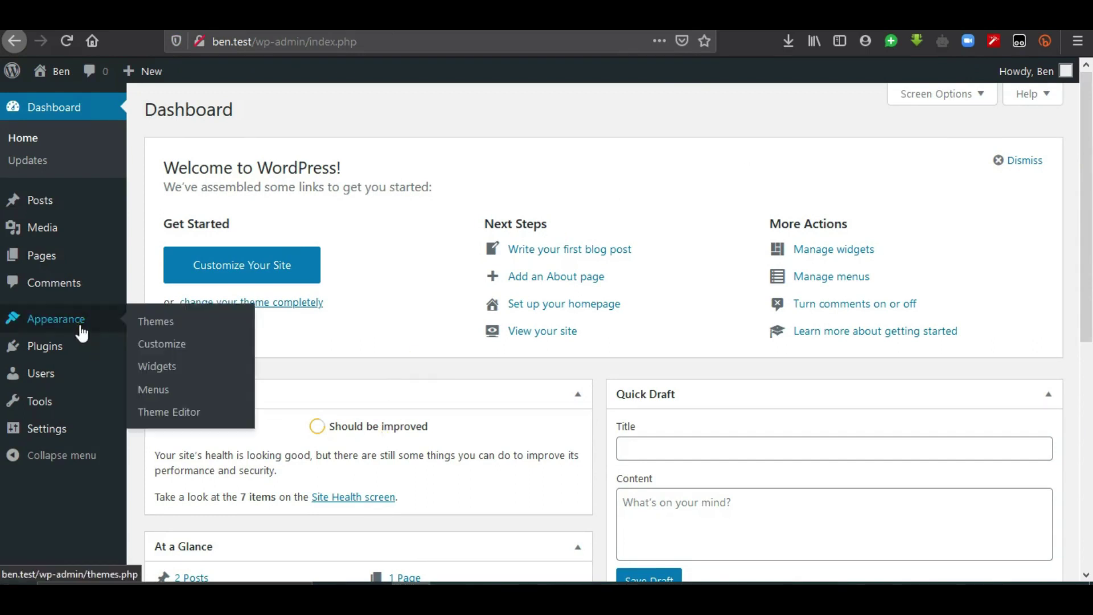
pyautogui.click(162, 333)
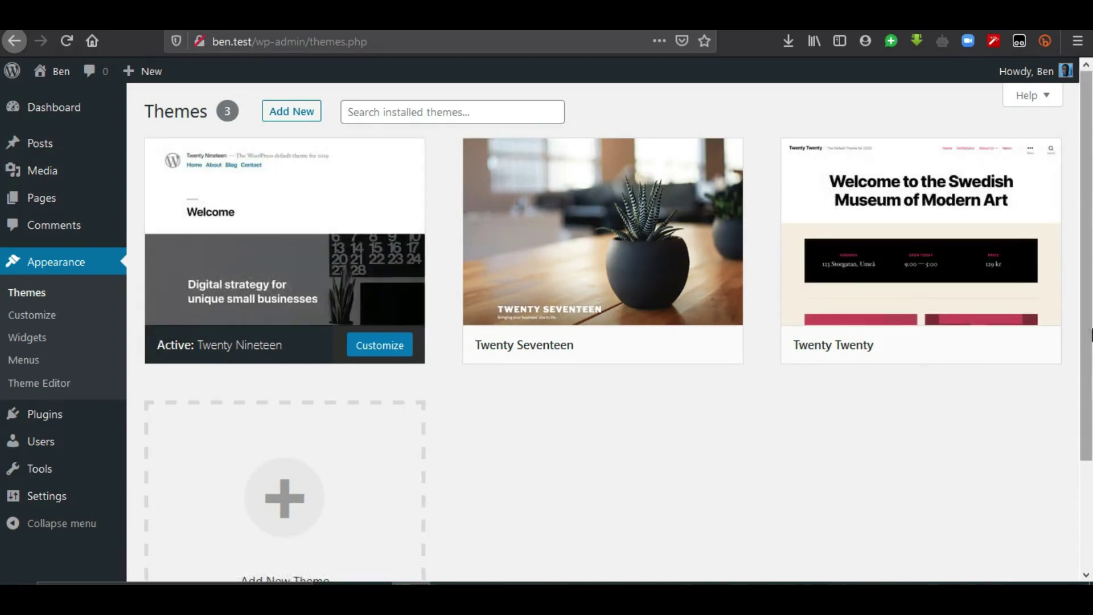
# - Start adding a new theme to the site and look through the featured themes on offer
pyautogui.scroll(-2, 1090, 335)
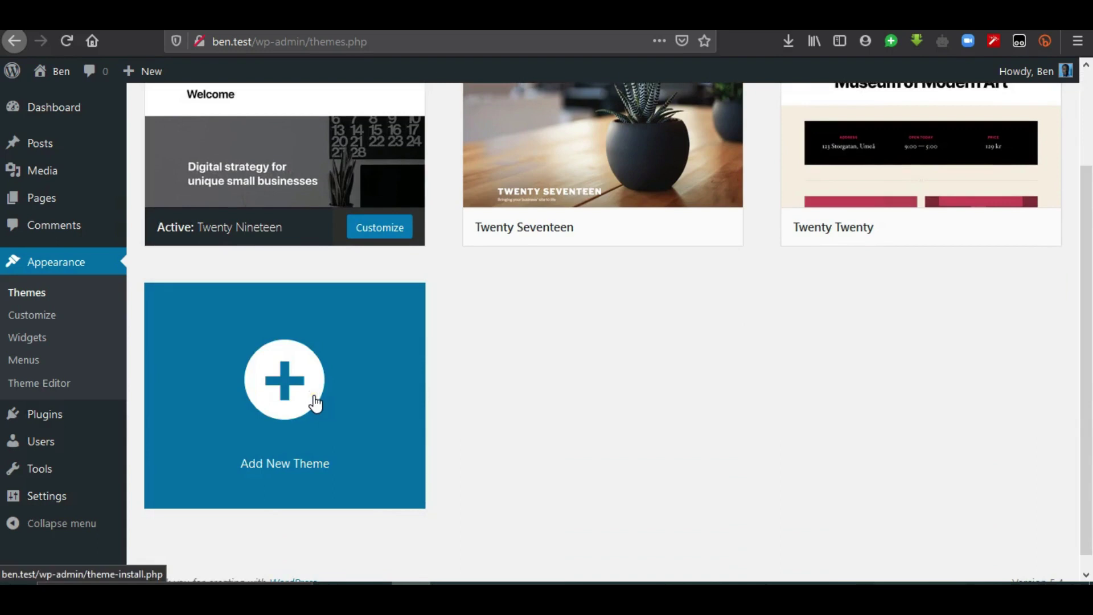
pyautogui.scroll(2, 1089, 297)
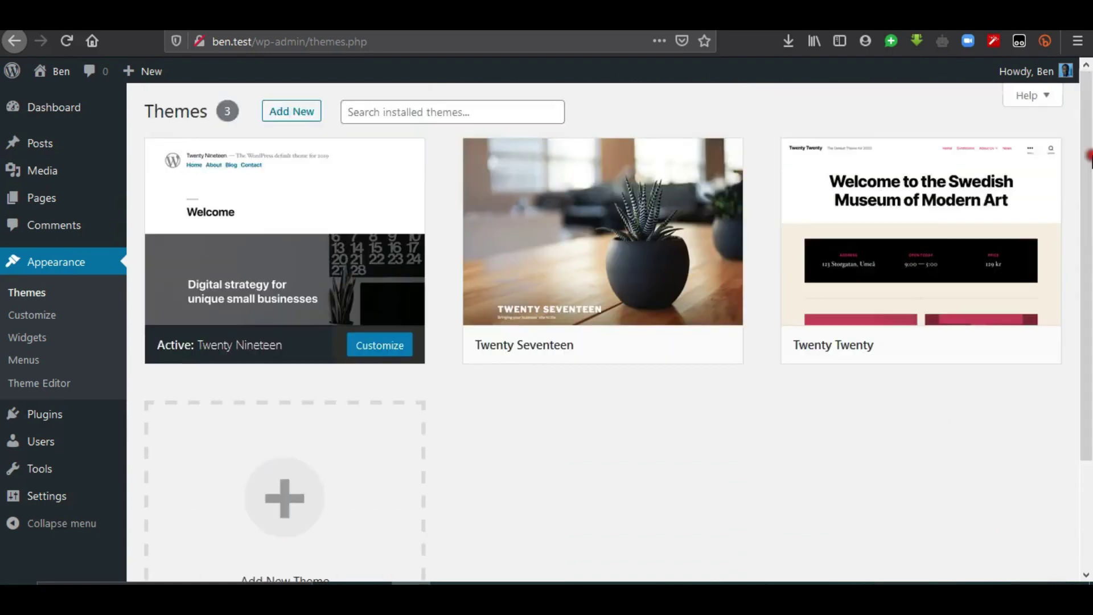
pyautogui.click(286, 114)
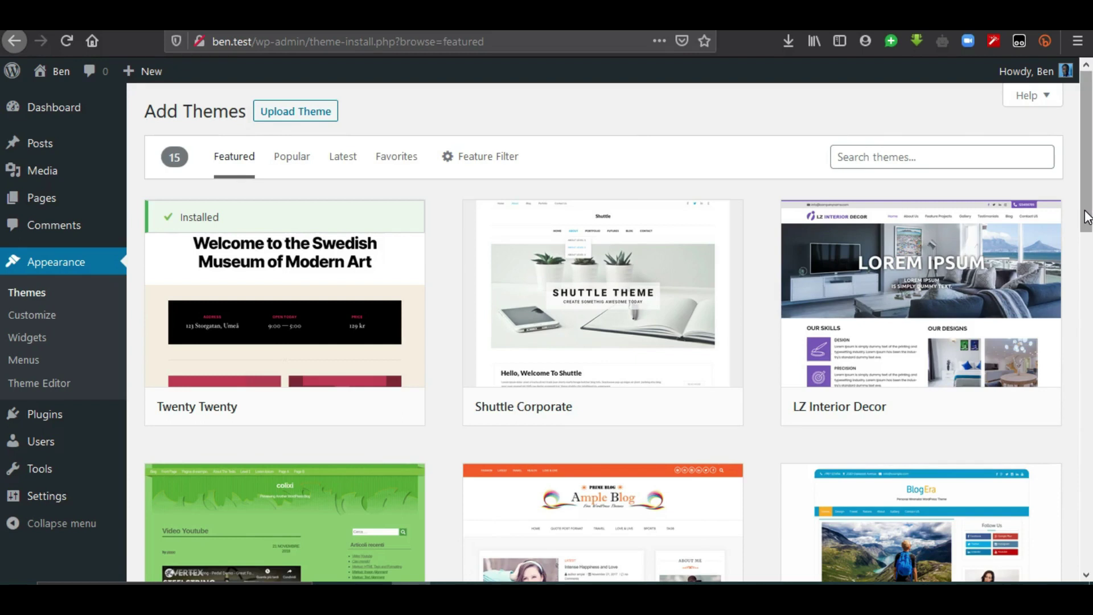
pyautogui.scroll(-2, 1087, 217)
pyautogui.scroll(2, 1088, 207)
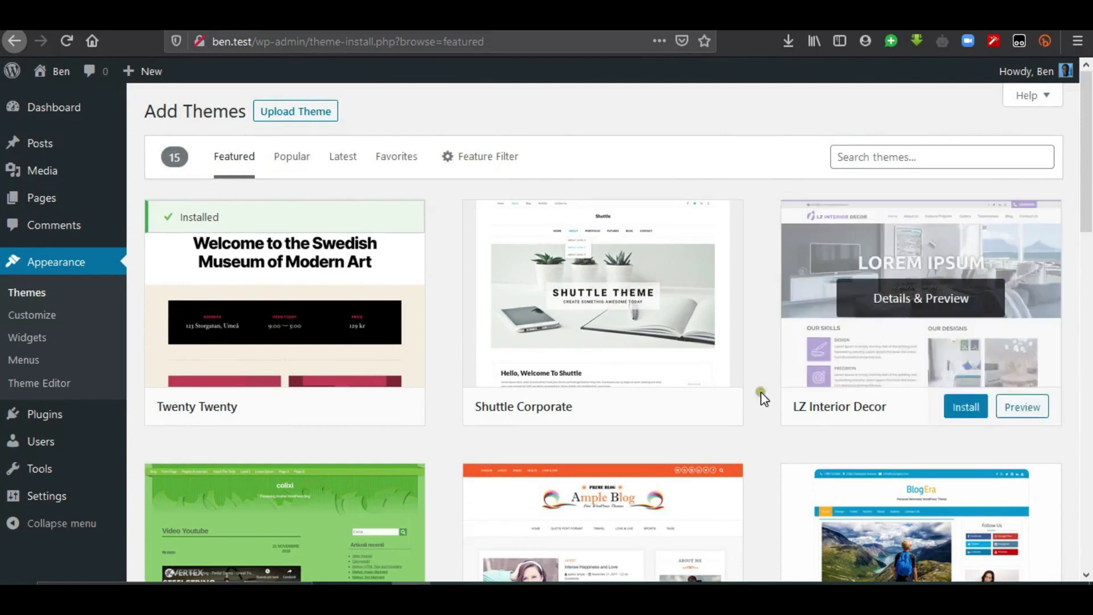
pyautogui.moveTo(900, 365)
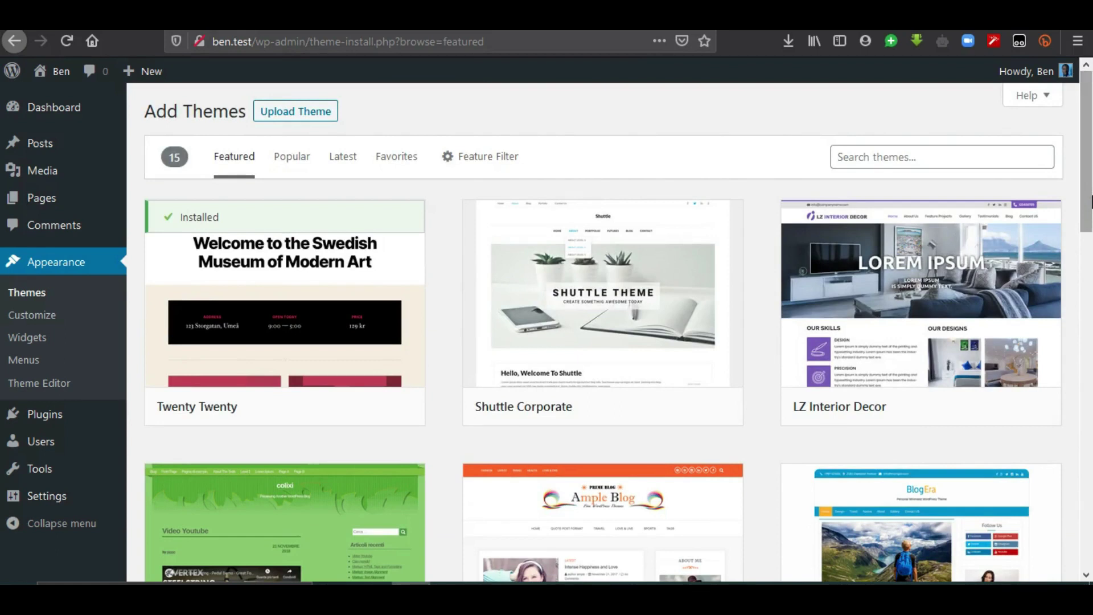
pyautogui.moveTo(1091, 201); pyautogui.dragTo(1092, 373)
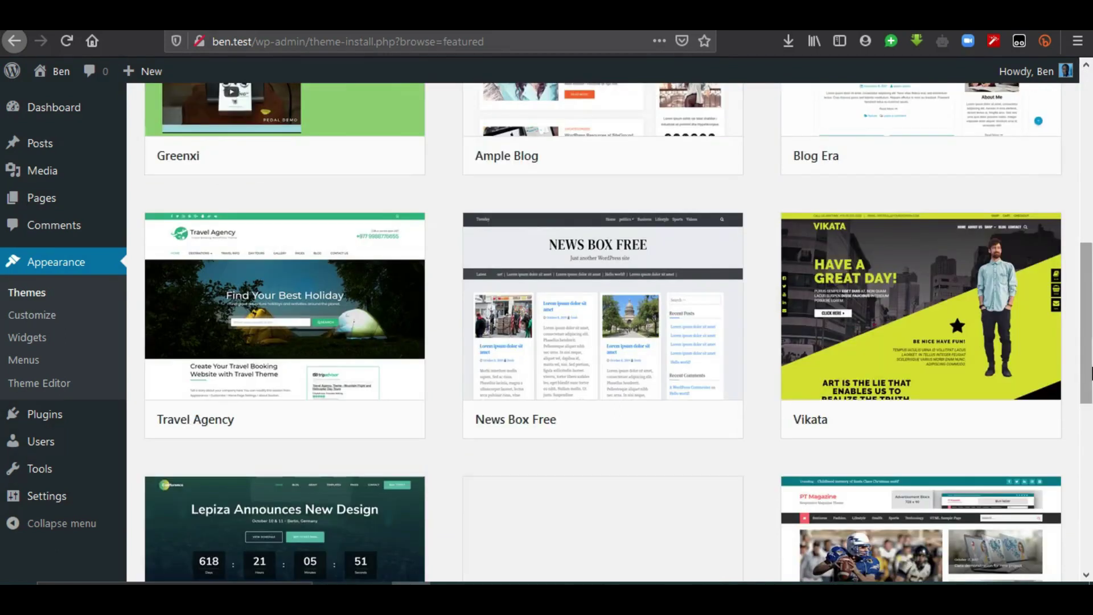
pyautogui.moveTo(809, 319)
pyautogui.moveTo(1091, 367); pyautogui.dragTo(1091, 184)
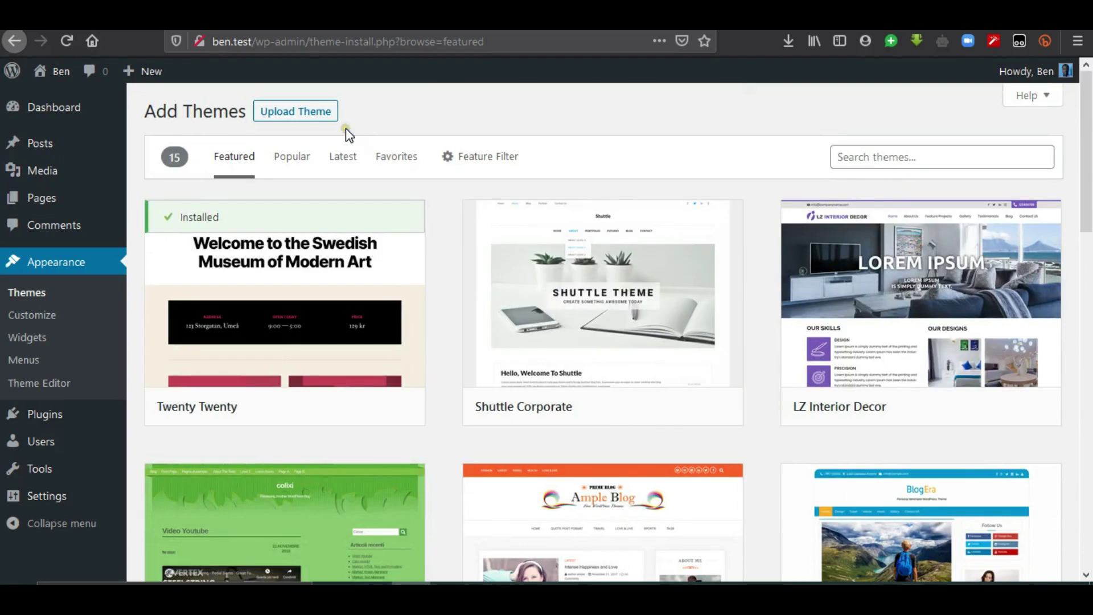
# - Choose the sydney.1.60 zip file from the THEMES folder on the Desktop as the theme to upload
pyautogui.click(295, 111)
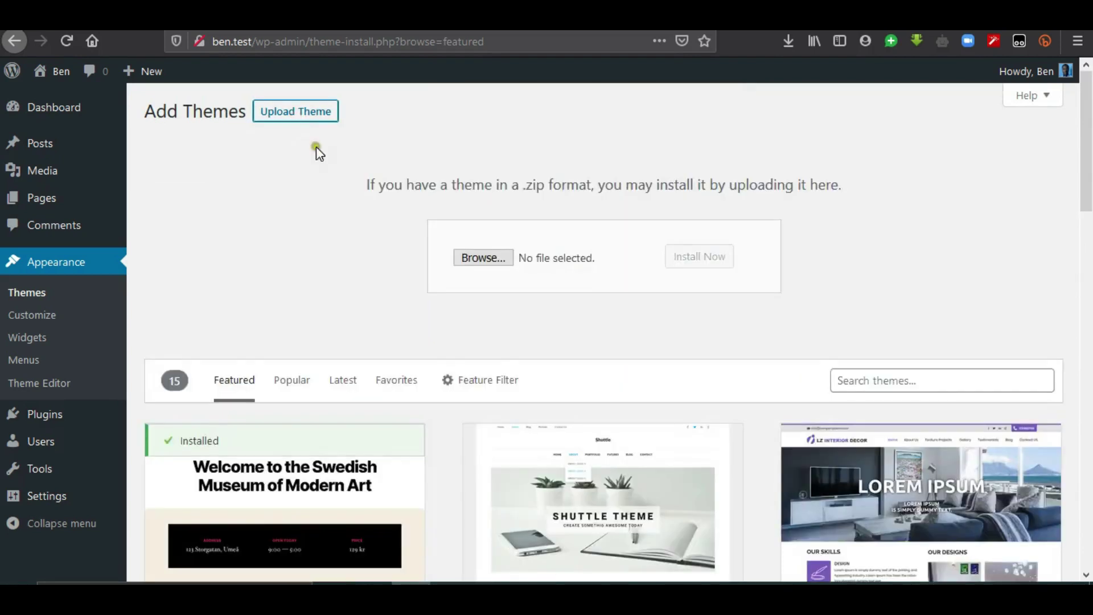
pyautogui.click(494, 258)
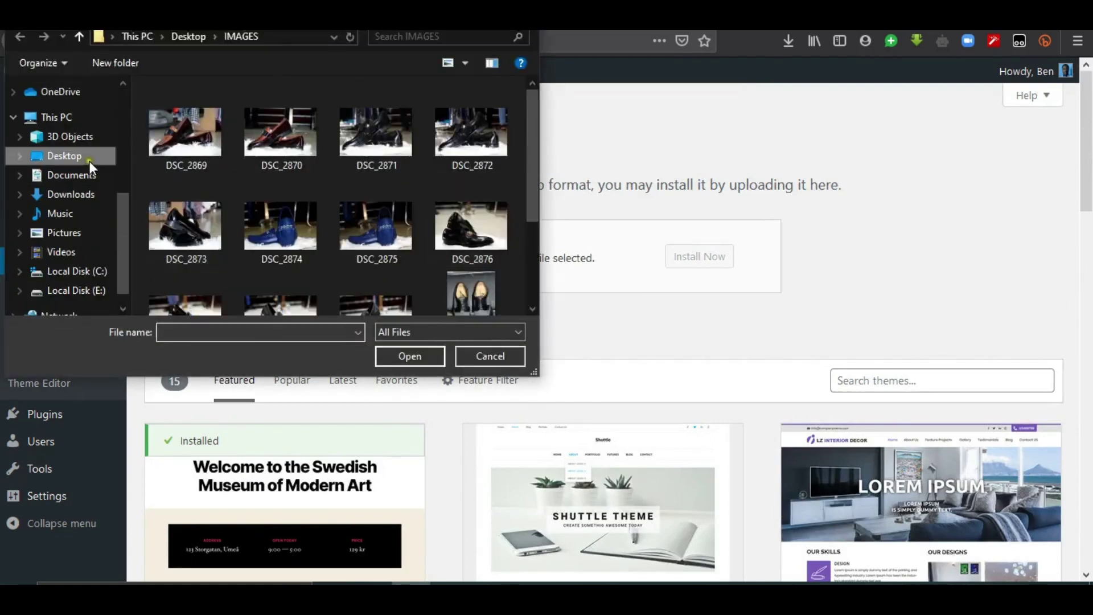
pyautogui.click(74, 162)
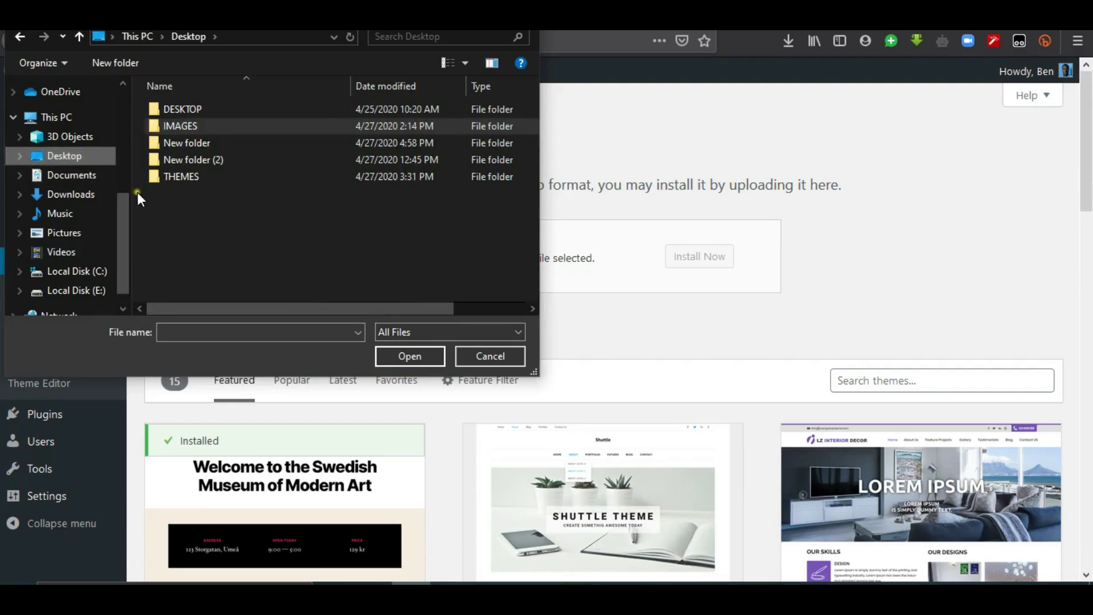
pyautogui.doubleClick(190, 176)
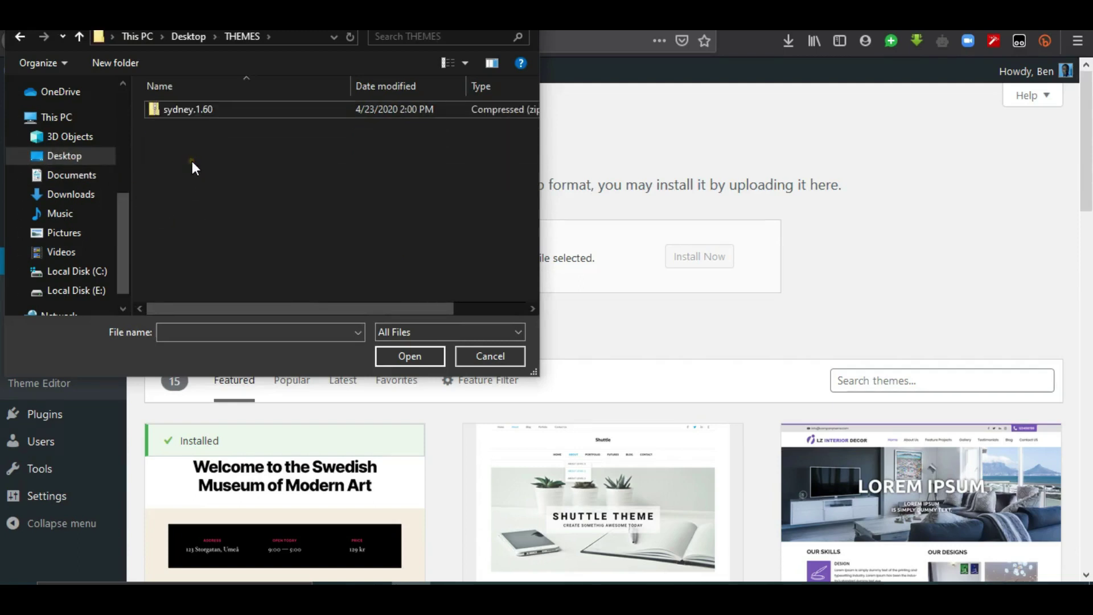
pyautogui.click(184, 108)
pyautogui.doubleClick(183, 108)
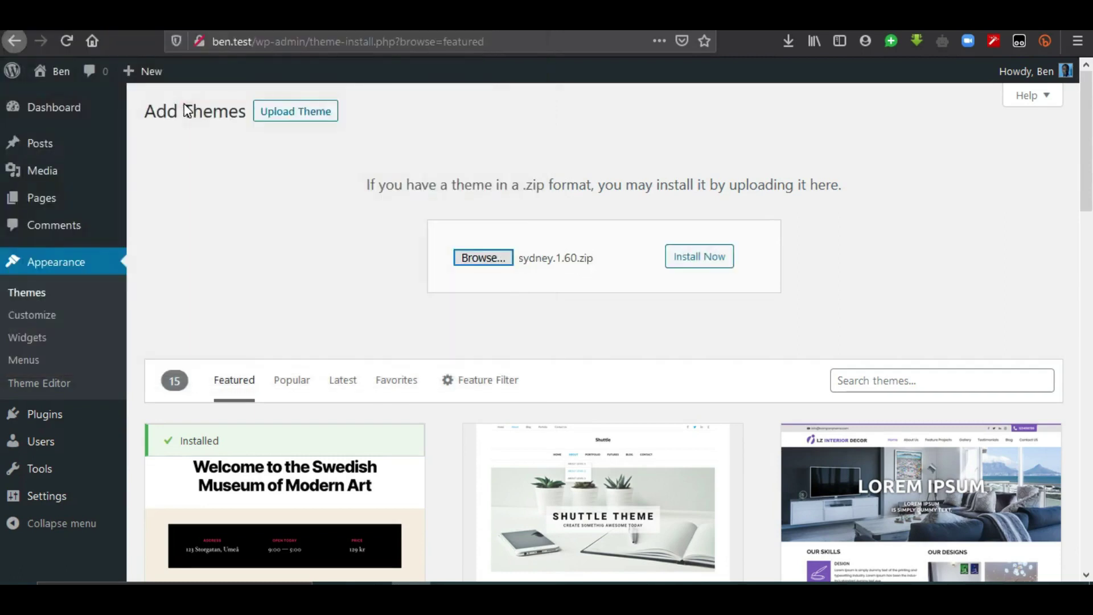
# - Install the uploaded Sydney theme and activate it on the site
pyautogui.click(697, 267)
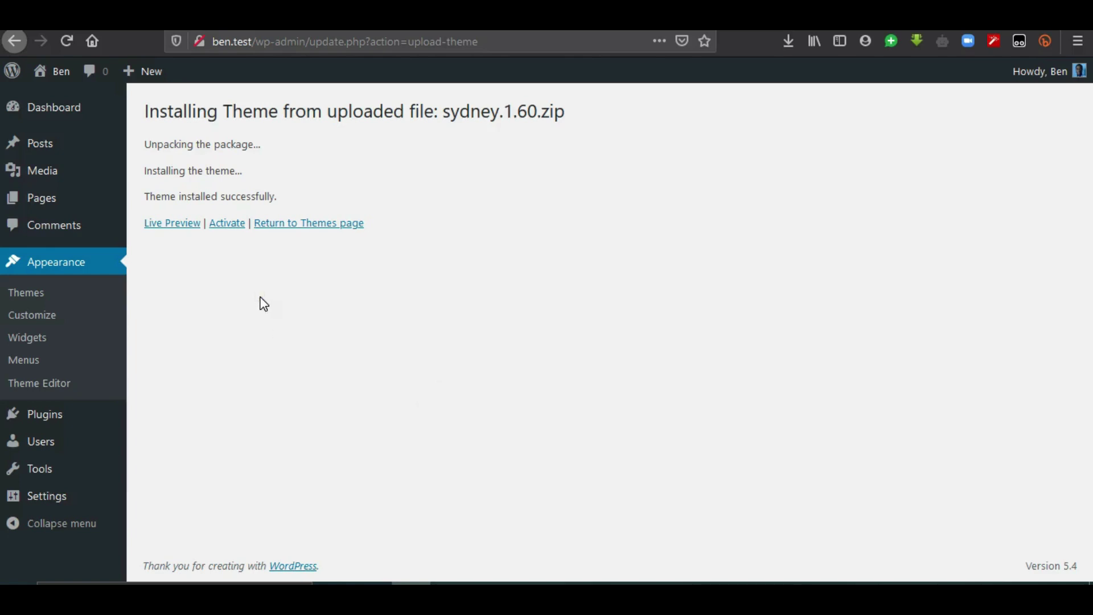
pyautogui.click(232, 226)
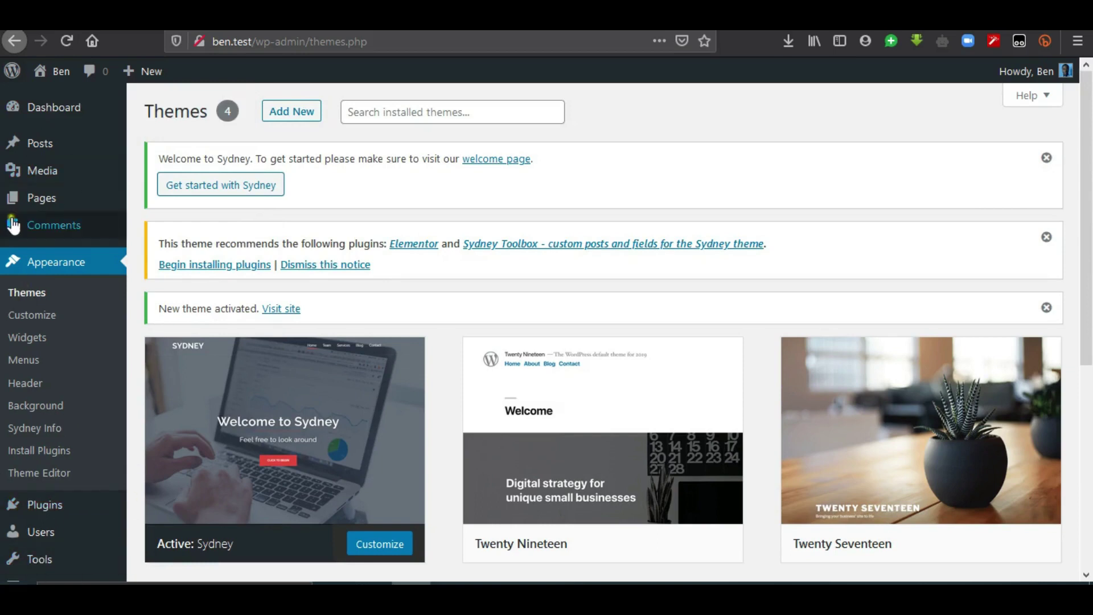
pyautogui.moveTo(61, 513)
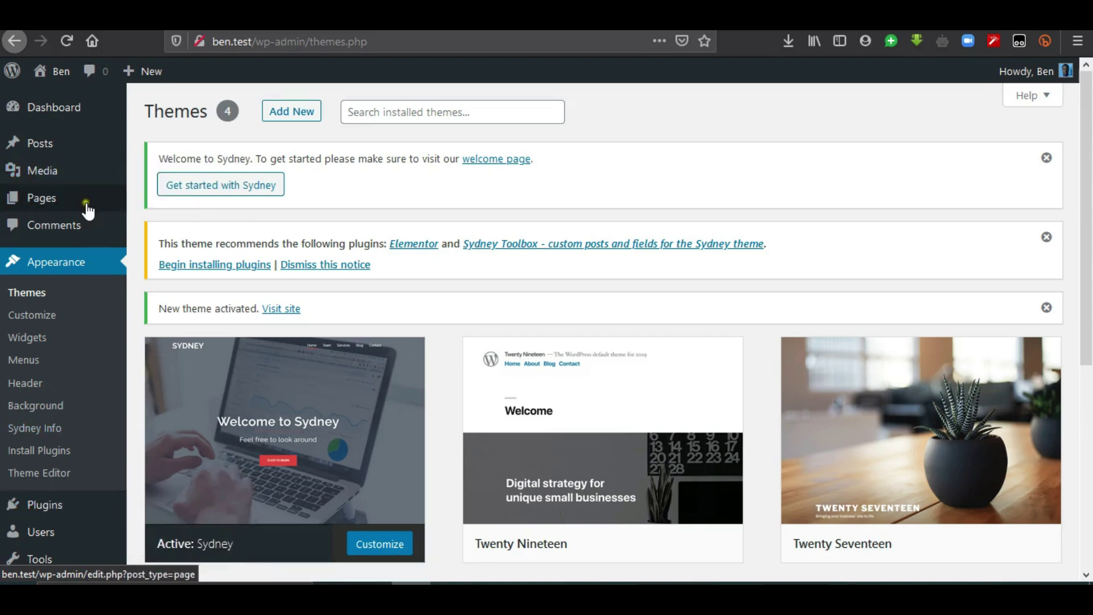
pyautogui.moveTo(75, 158)
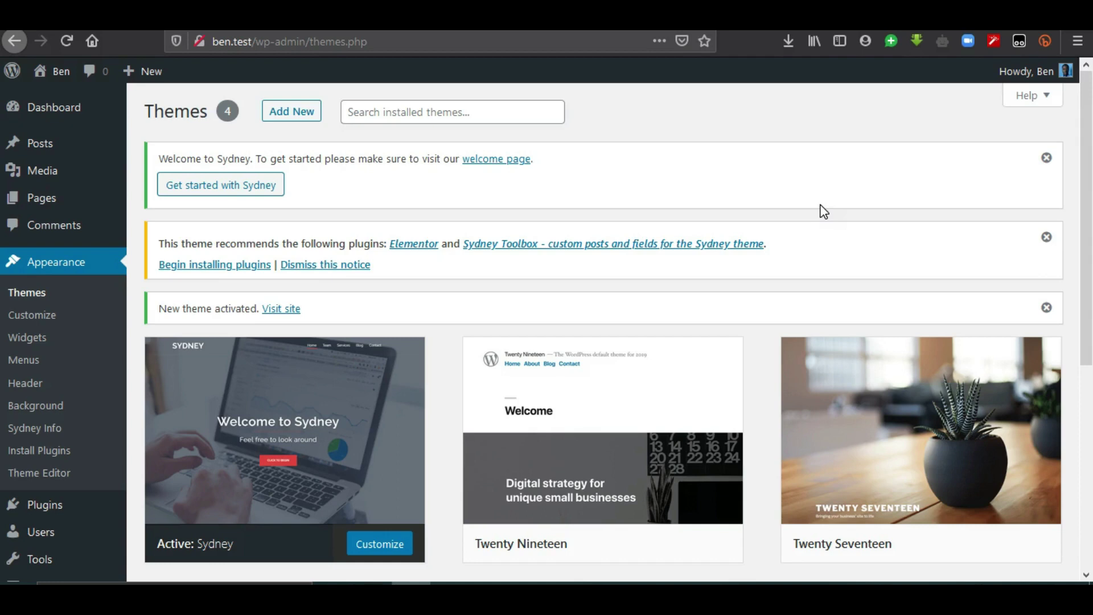
# - Look over the installed themes and open the getting-started page of the active Sydney theme
pyautogui.scroll(-5, 824, 211)
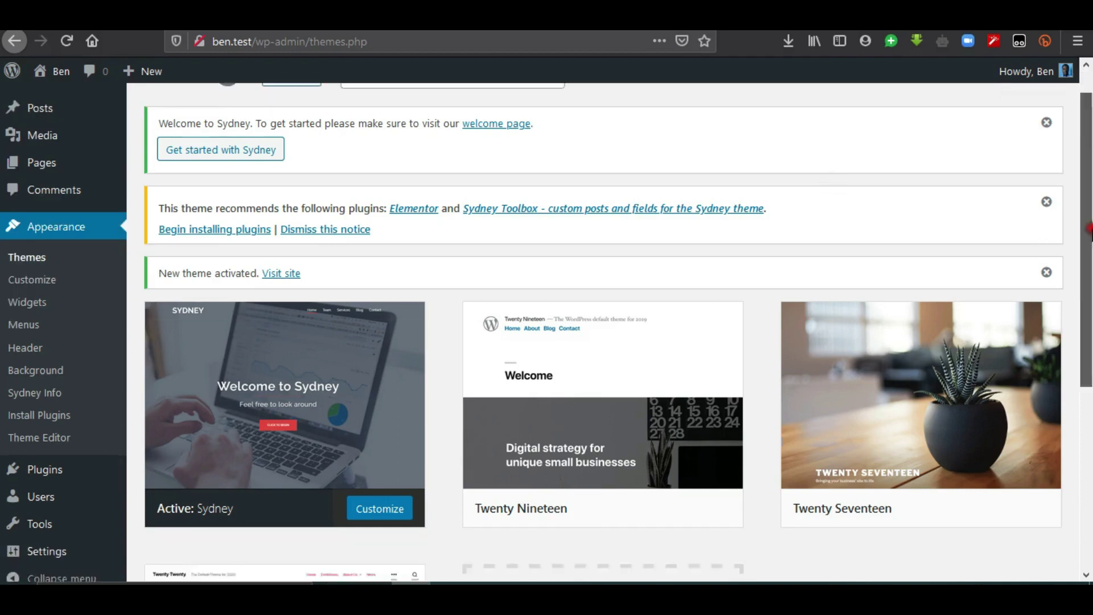
pyautogui.scroll(3, 1088, 239)
pyautogui.moveTo(1088, 239); pyautogui.dragTo(1090, 191)
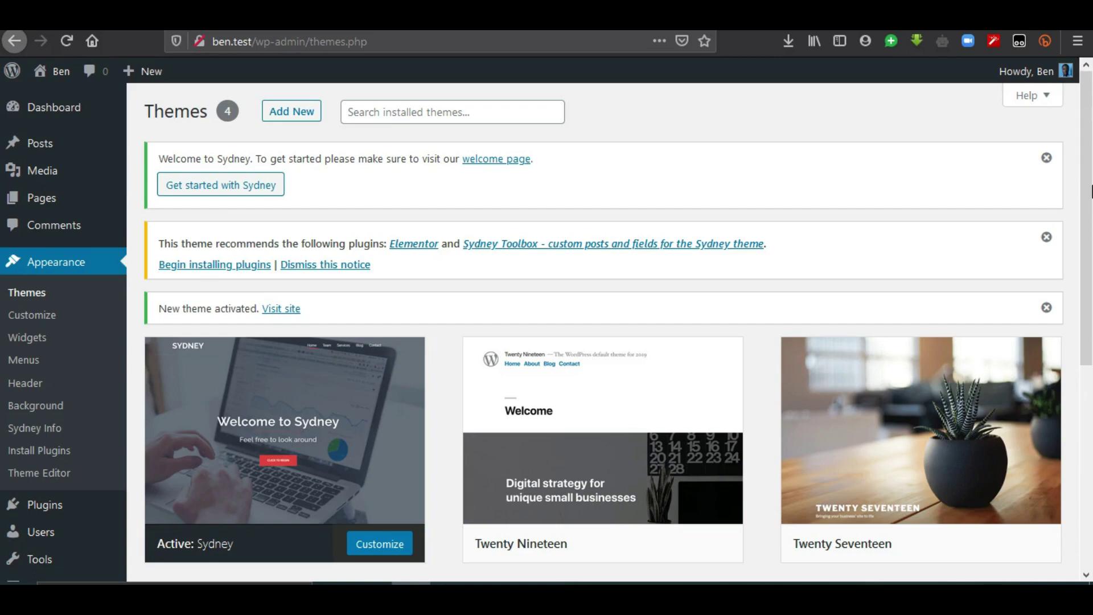
pyautogui.scroll(-4, 878, 209)
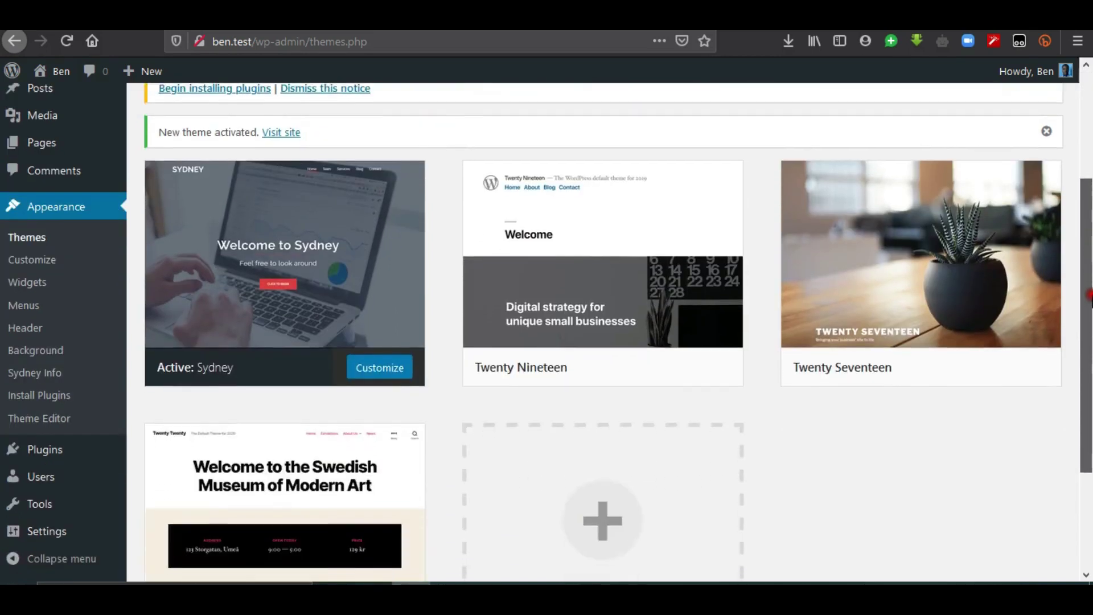
pyautogui.scroll(4, 878, 209)
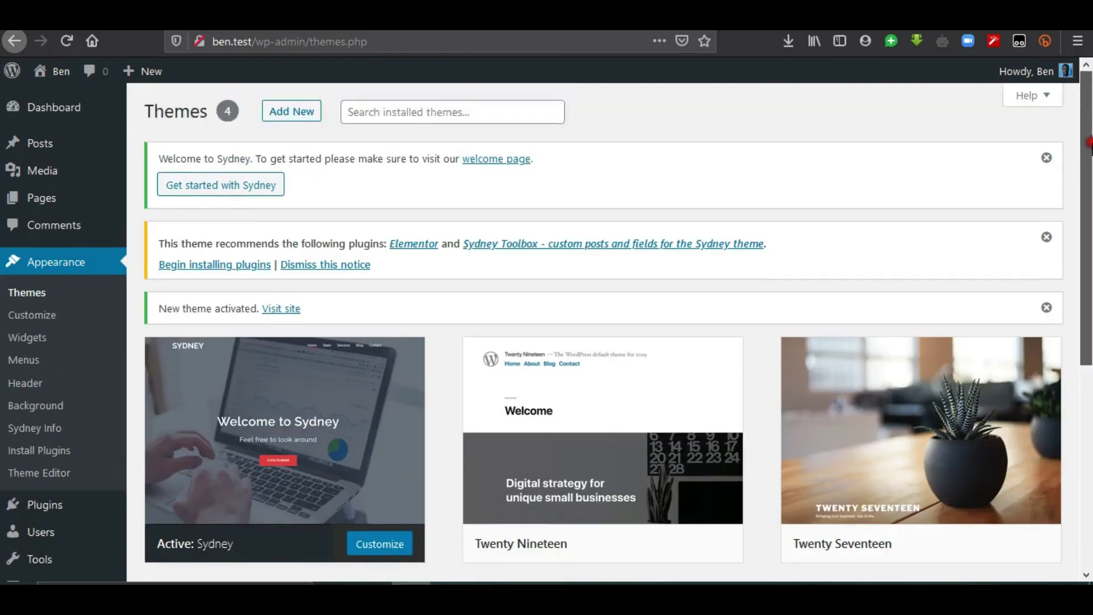
pyautogui.click(229, 194)
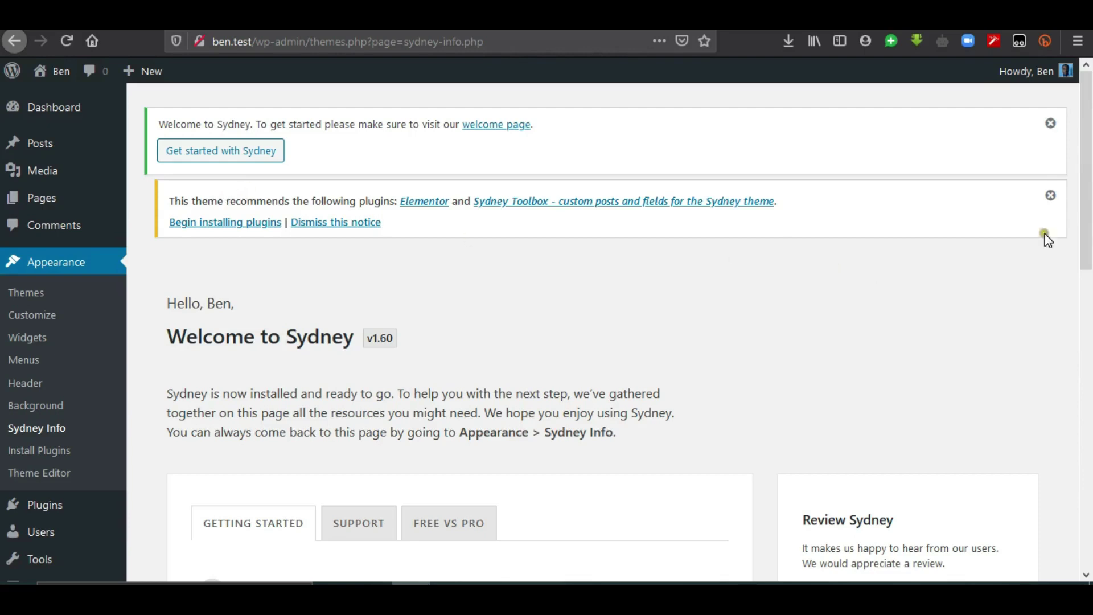
# - Install and activate the recommended Sydney Toolbox, Elementor and One Click Demo Import plugins
pyautogui.moveTo(1087, 210); pyautogui.dragTo(1089, 376)
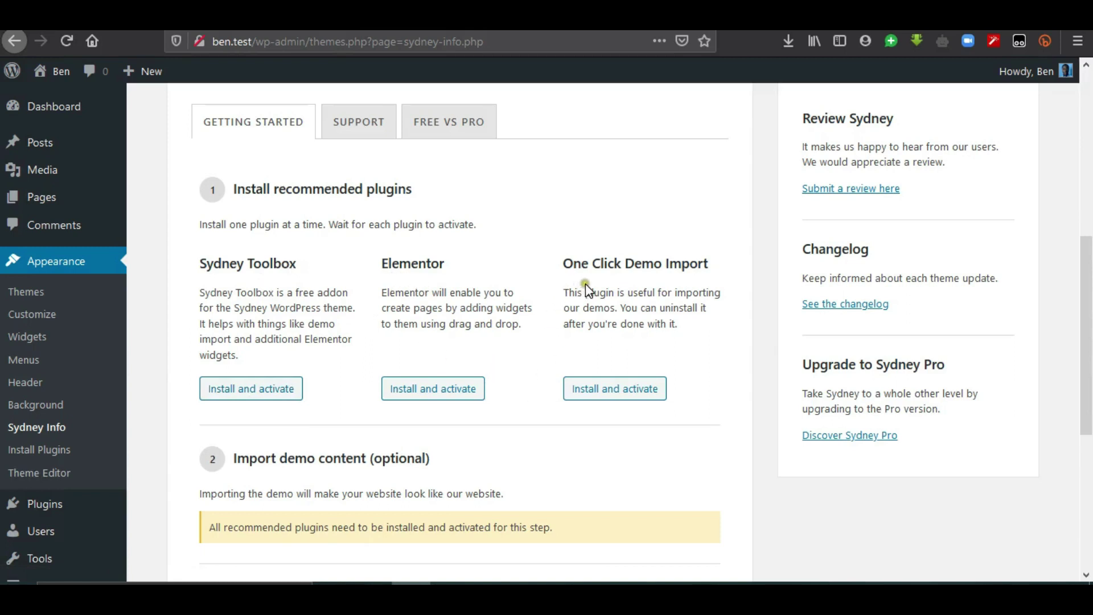
pyautogui.scroll(-3, 324, 310)
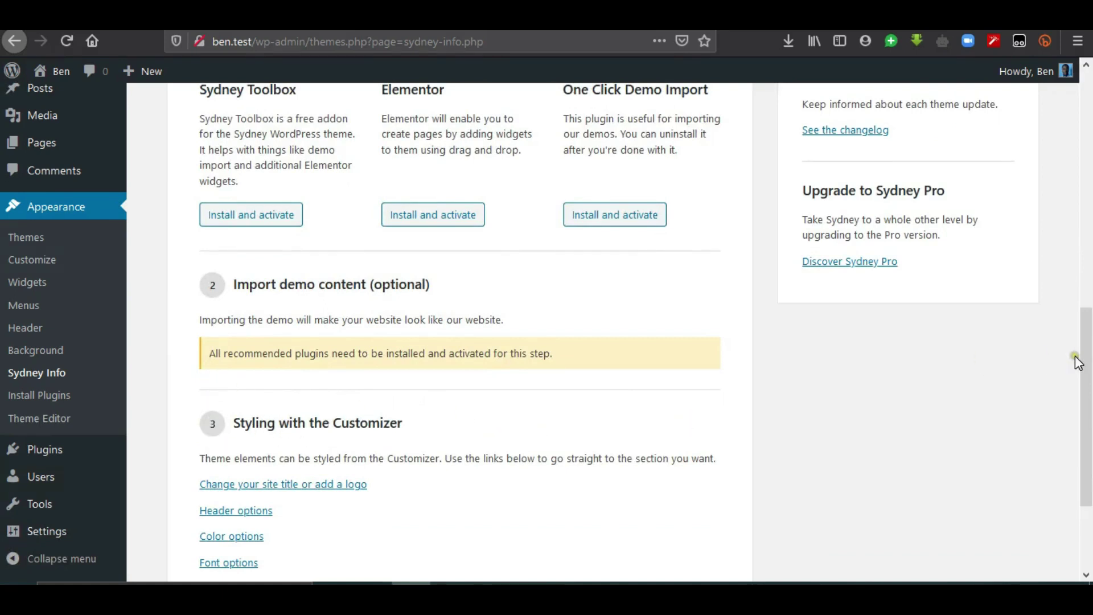
pyautogui.moveTo(1088, 412); pyautogui.dragTo(1091, 464)
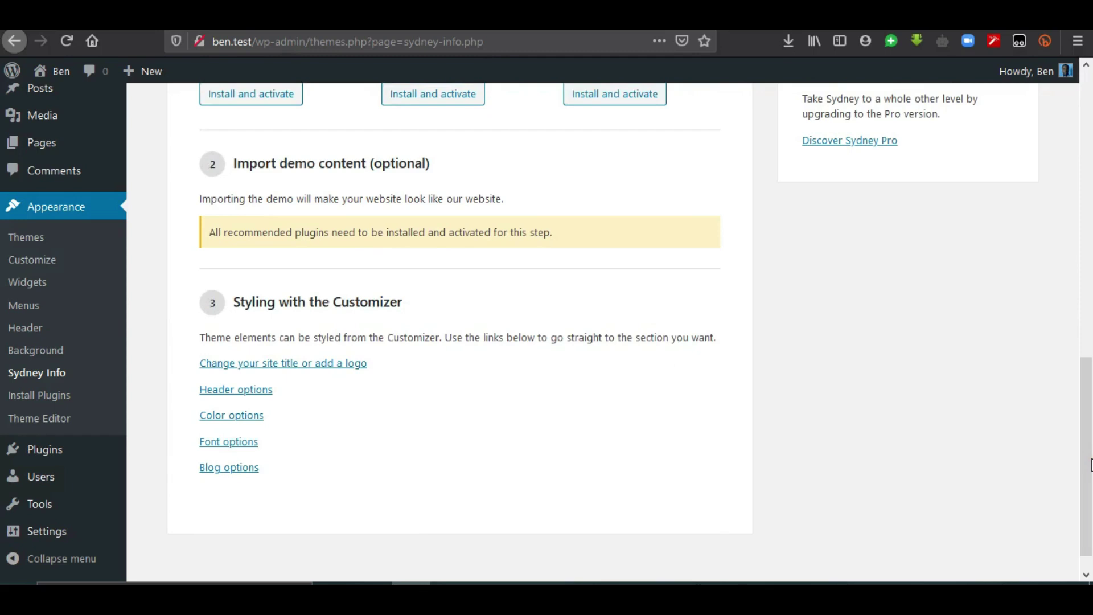
pyautogui.moveTo(1091, 464); pyautogui.dragTo(1090, 310)
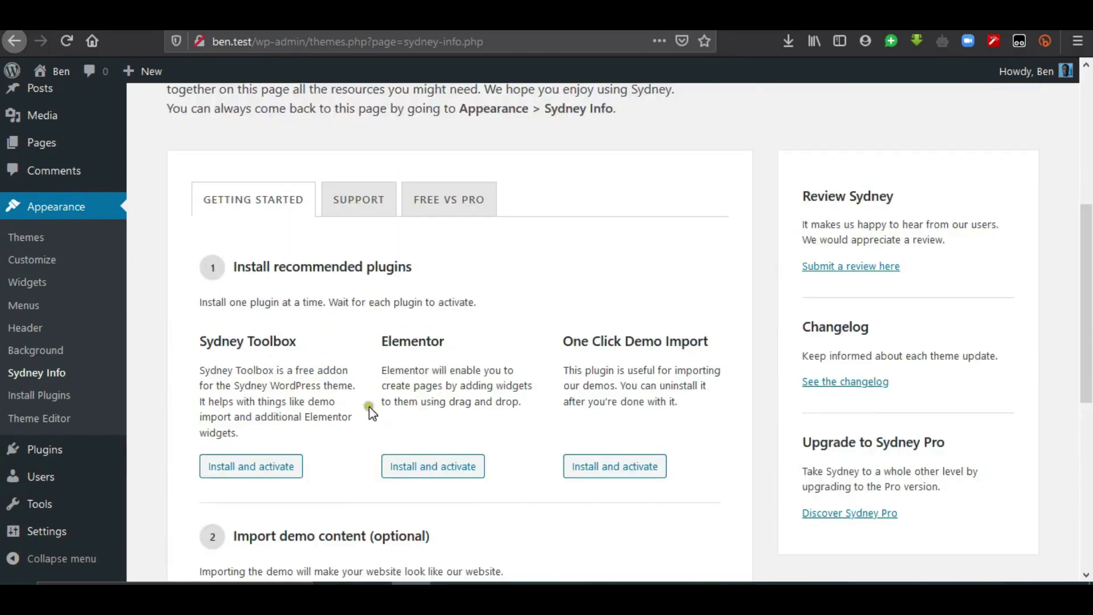
pyautogui.click(277, 469)
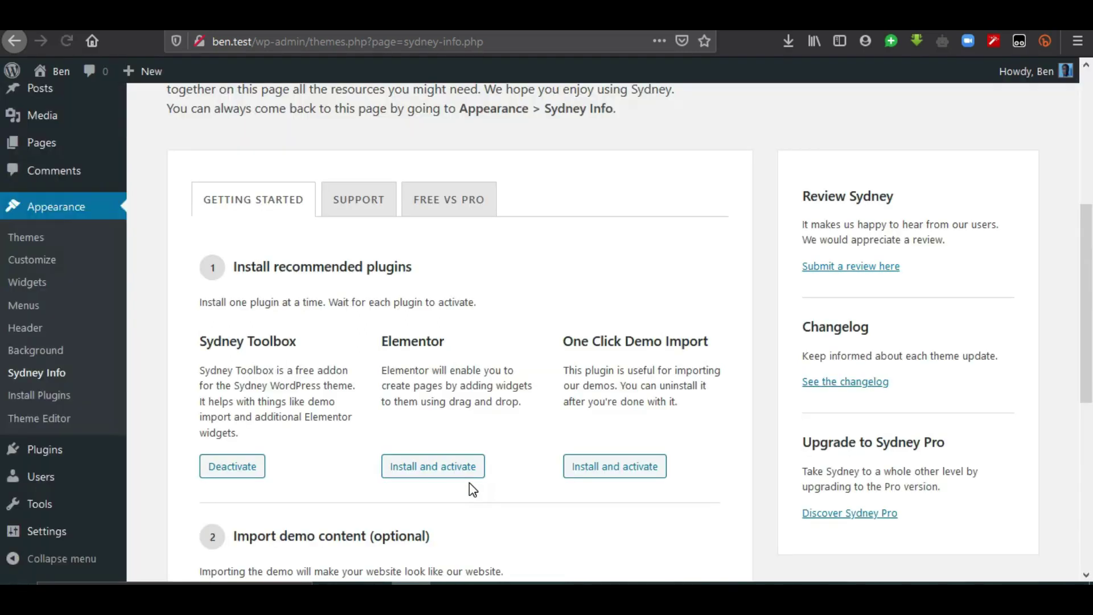
pyautogui.click(434, 476)
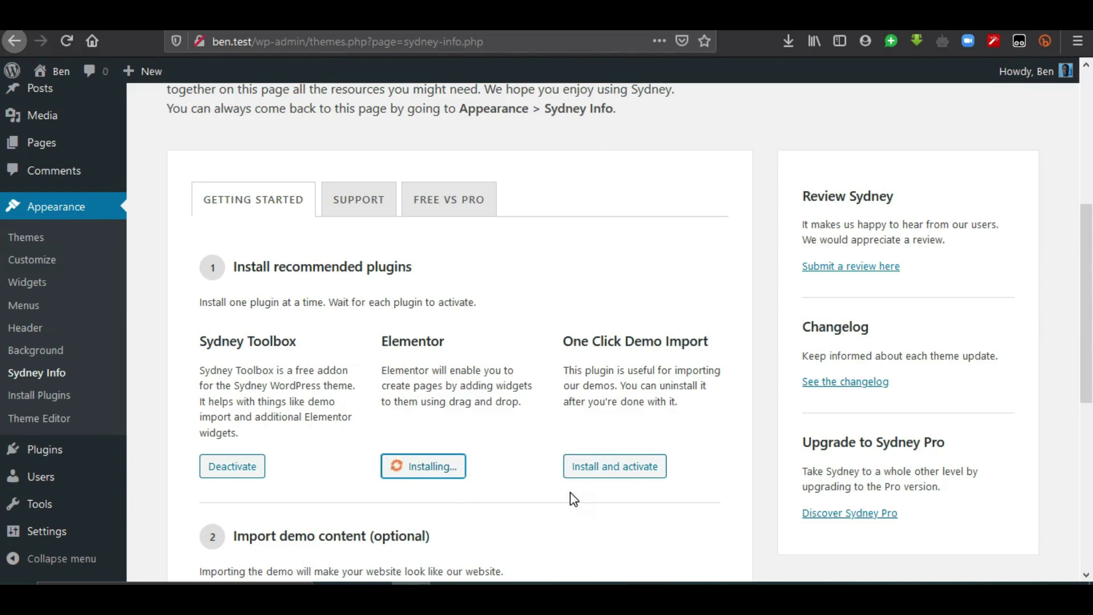
pyautogui.click(603, 467)
pyautogui.scroll(-3, 268, 391)
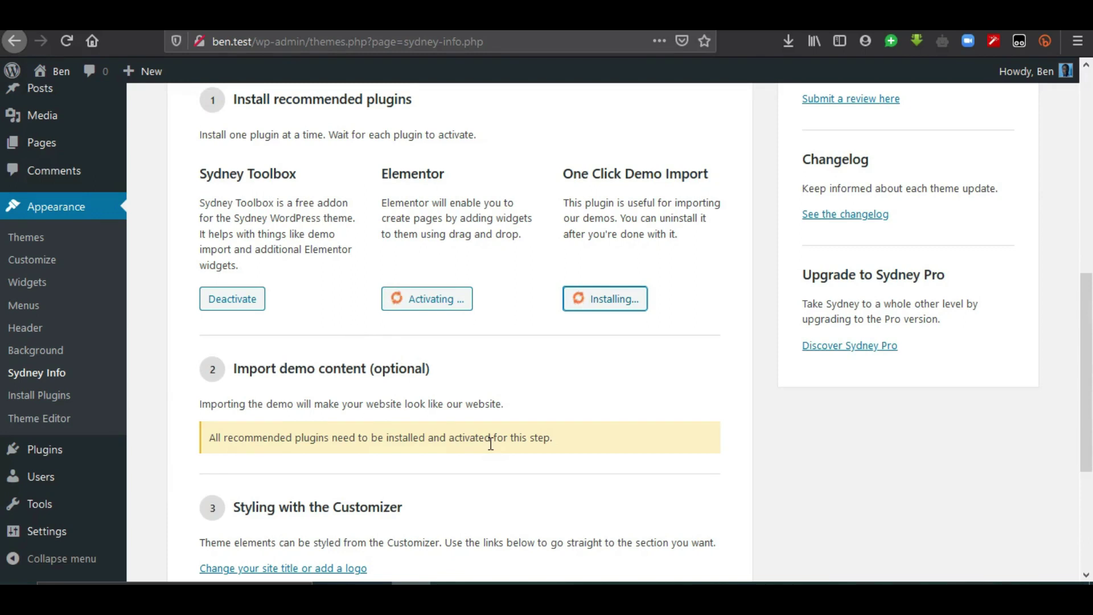
pyautogui.moveTo(1091, 370); pyautogui.dragTo(1090, 300)
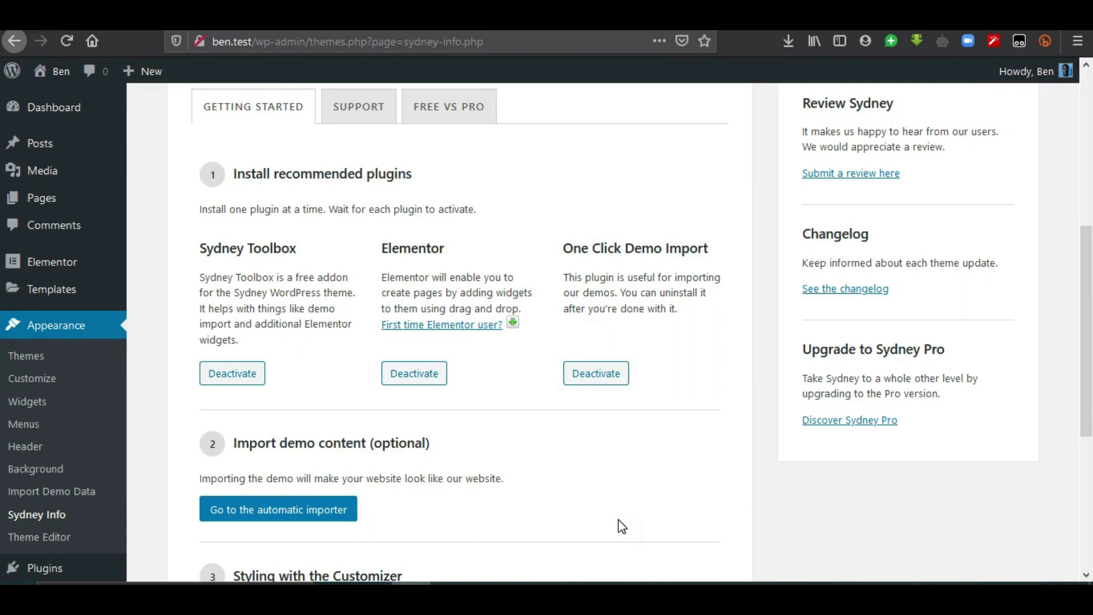
# - Open the automatic importer and import the Sydney theme's demo data into the site
pyautogui.scroll(-3, 1090, 344)
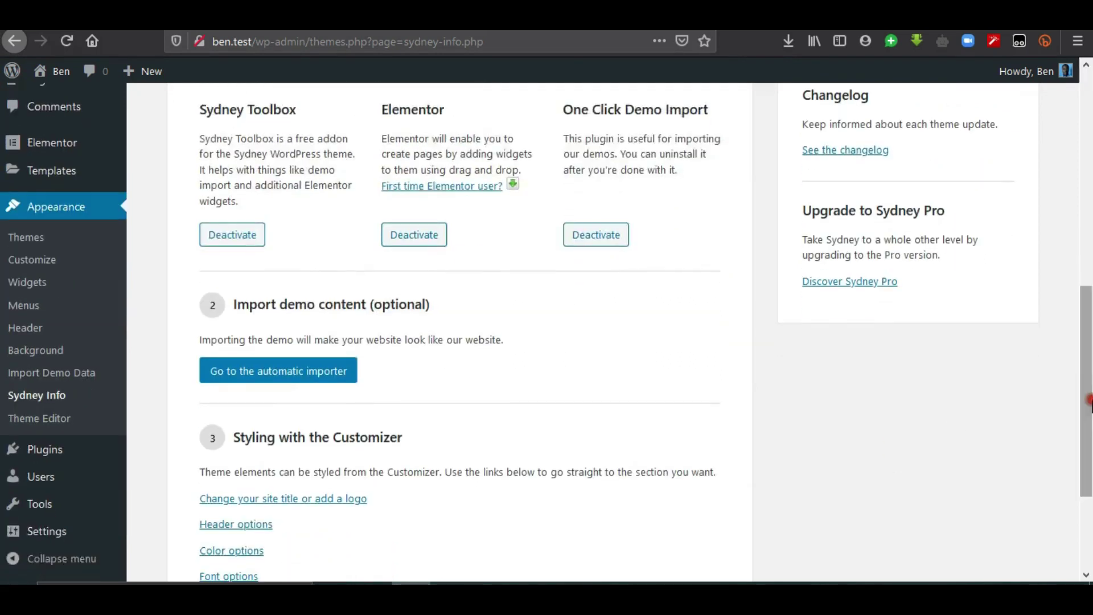
pyautogui.click(298, 385)
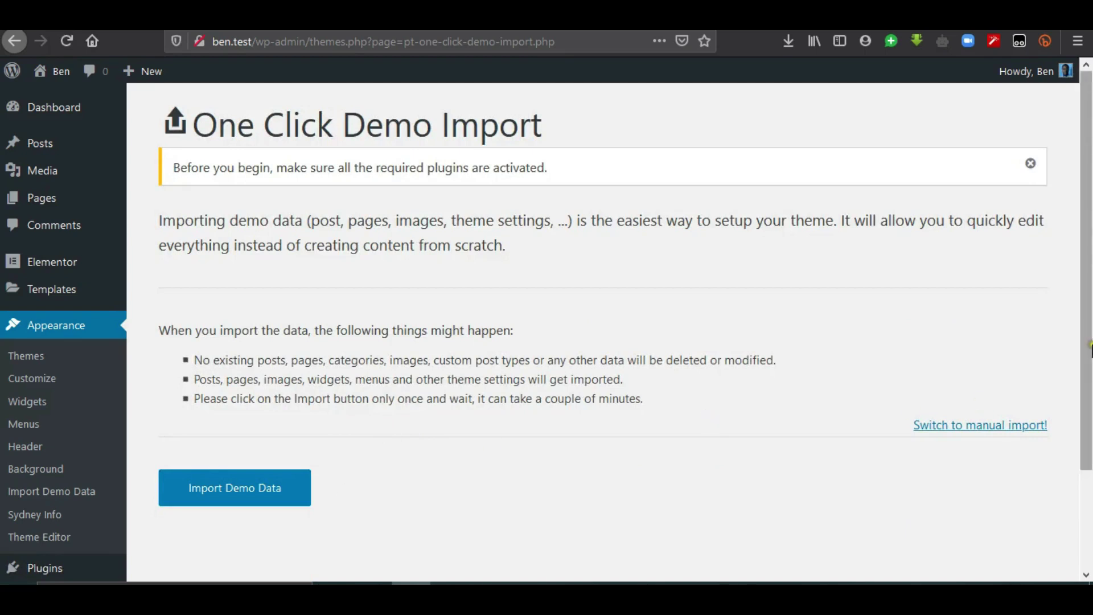
pyautogui.scroll(-1, 970, 413)
pyautogui.click(239, 456)
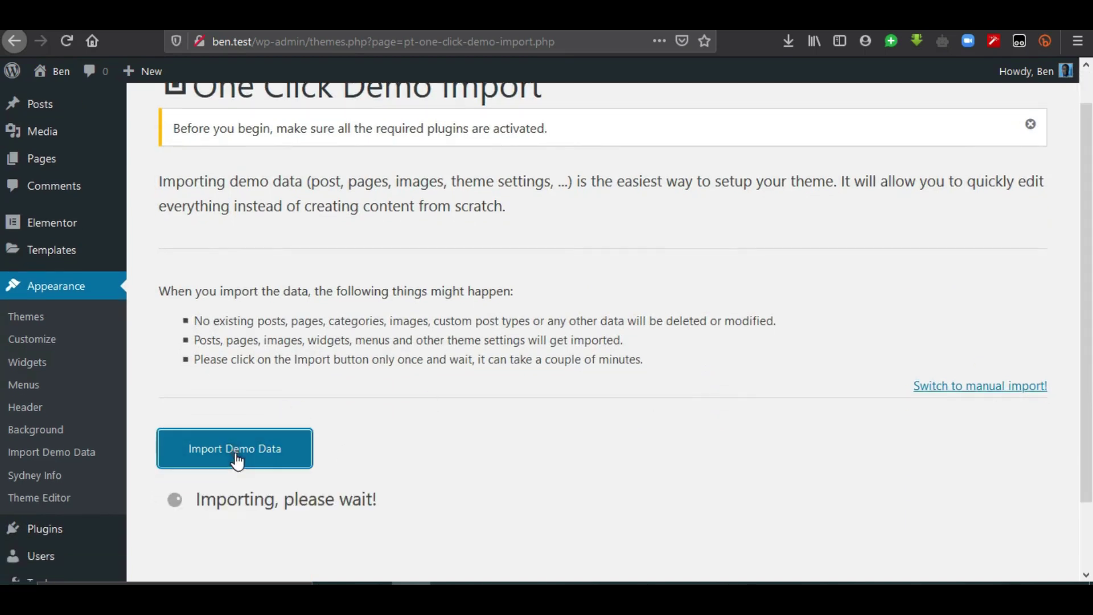
pyautogui.scroll(-1, 1089, 399)
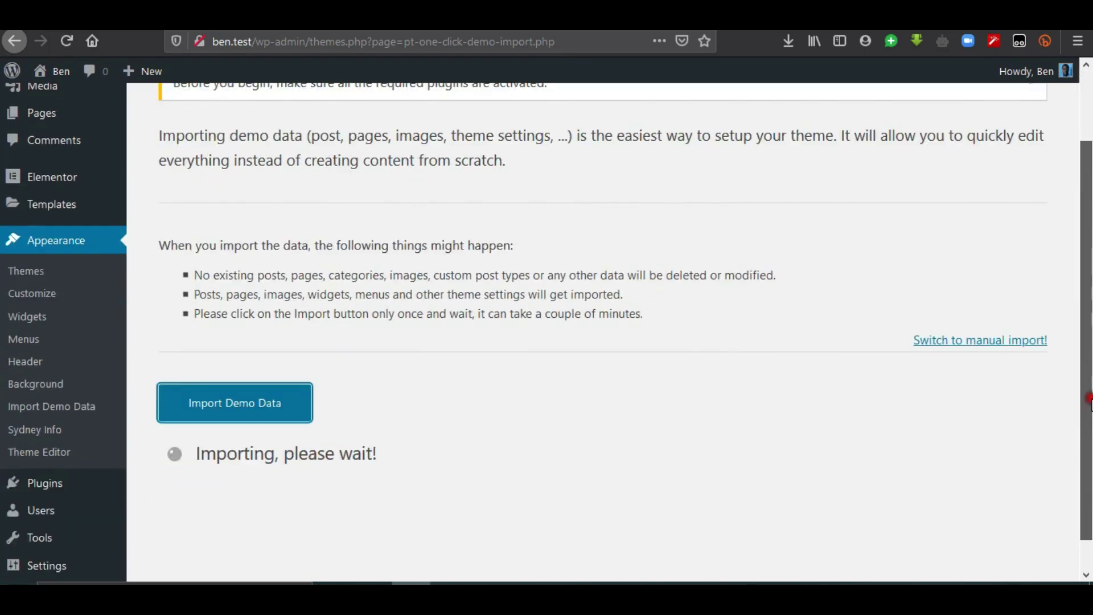
pyautogui.scroll(1, 1090, 405)
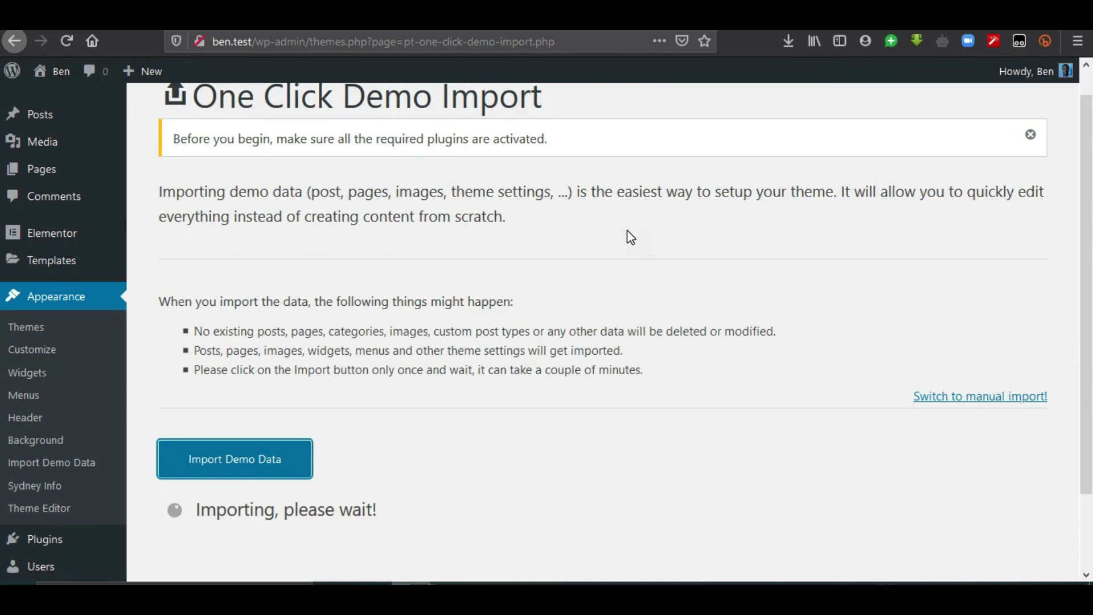
pyautogui.click(889, 207)
pyautogui.moveTo(1089, 291); pyautogui.dragTo(1091, 389)
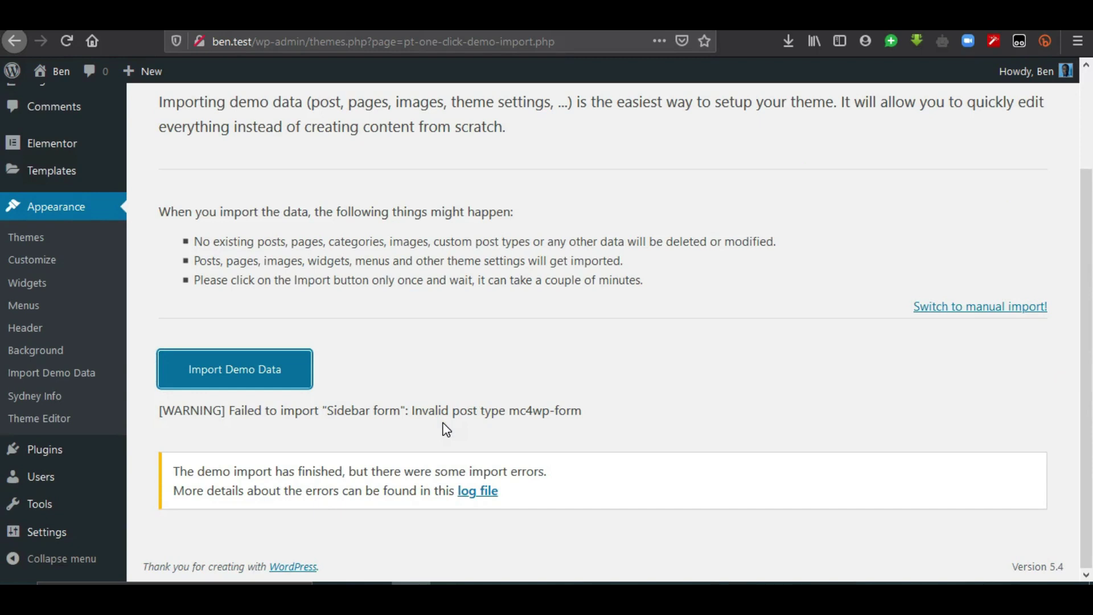
# - Visit the site's front page and look through the imported Sydney demo design from header to footer
pyautogui.moveTo(1089, 362); pyautogui.dragTo(1090, 207)
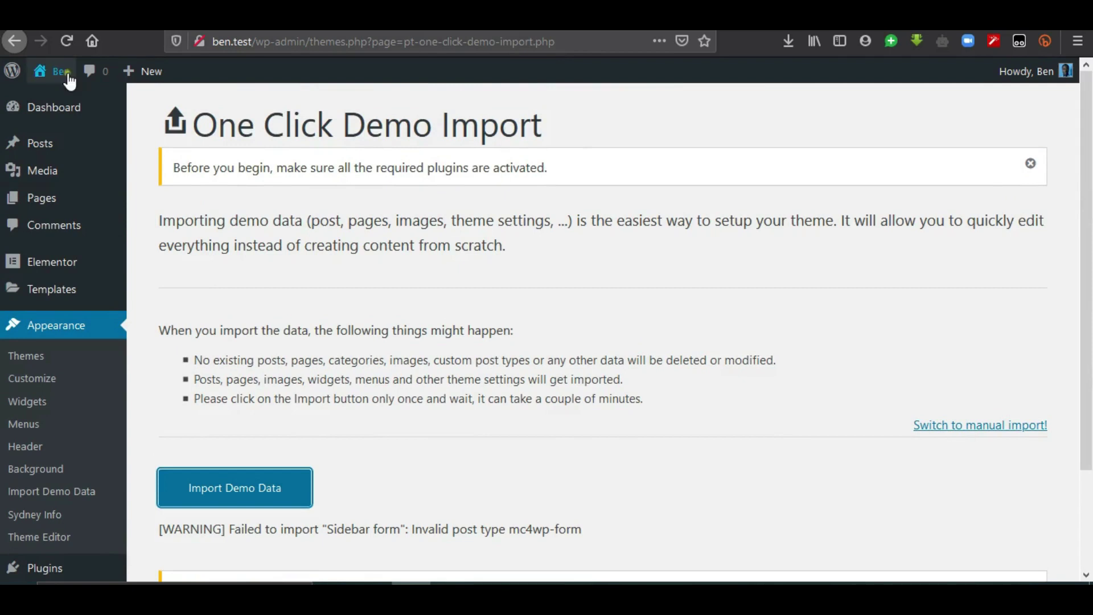
pyautogui.moveTo(38, 80)
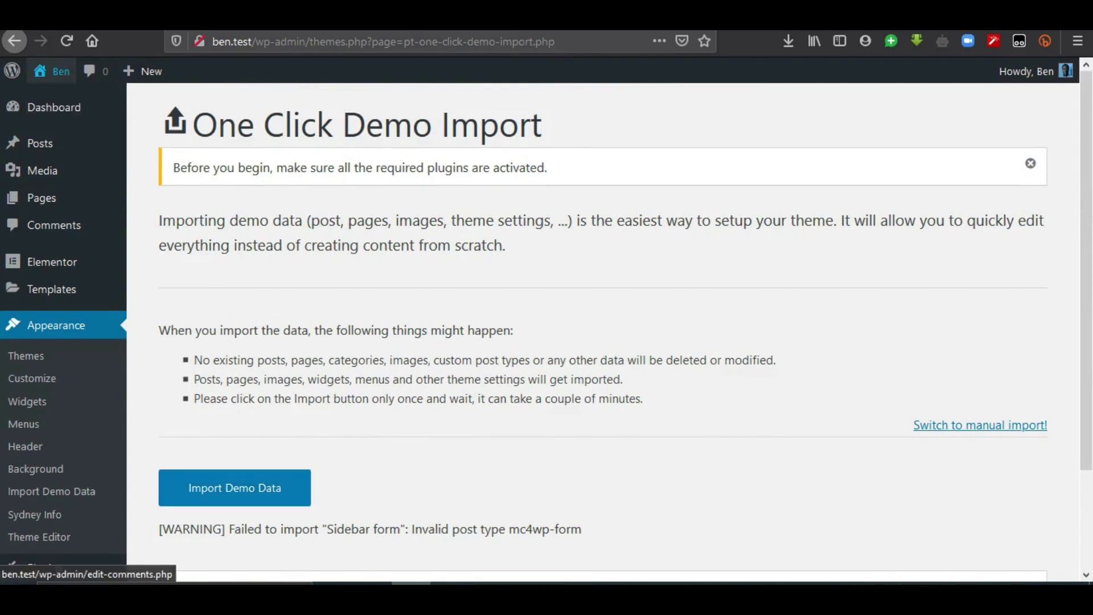
pyautogui.click(62, 72)
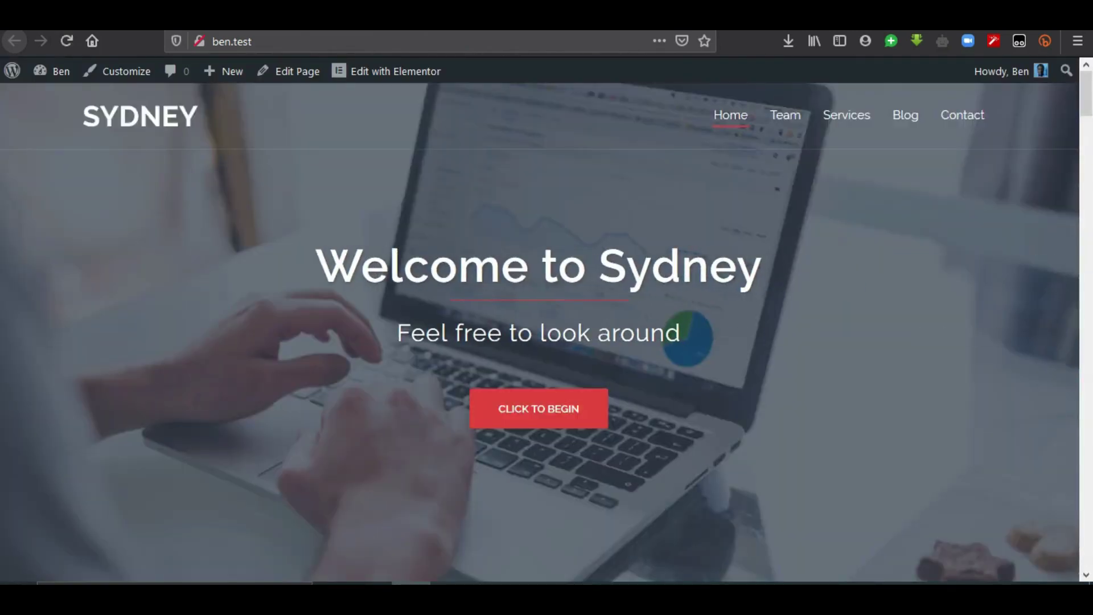
pyautogui.scroll(-12, 1090, 177)
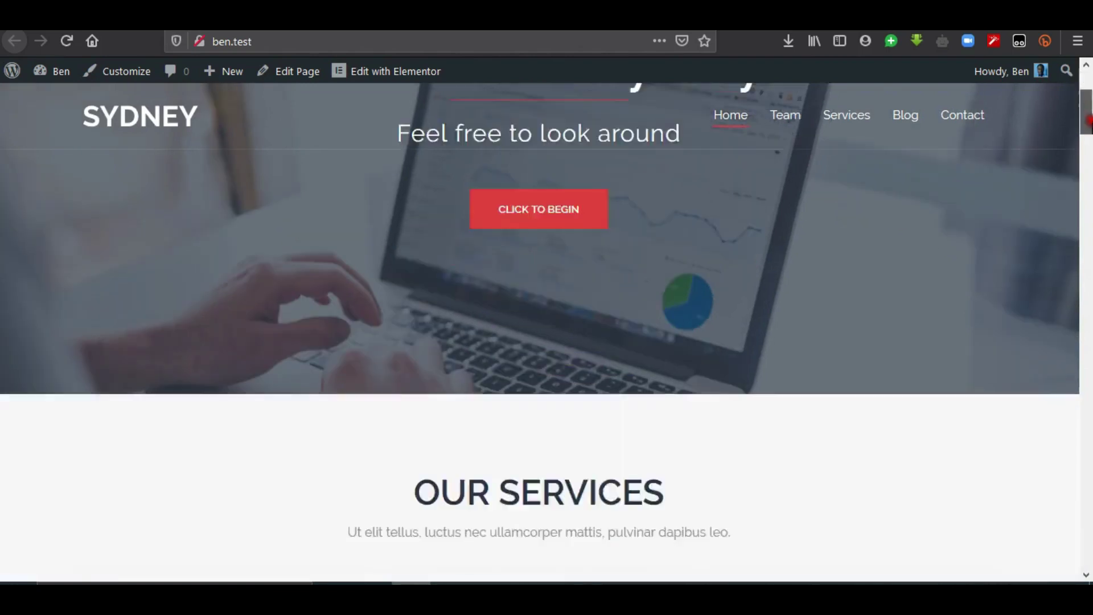
pyautogui.moveTo(1089, 202); pyautogui.dragTo(1089, 557)
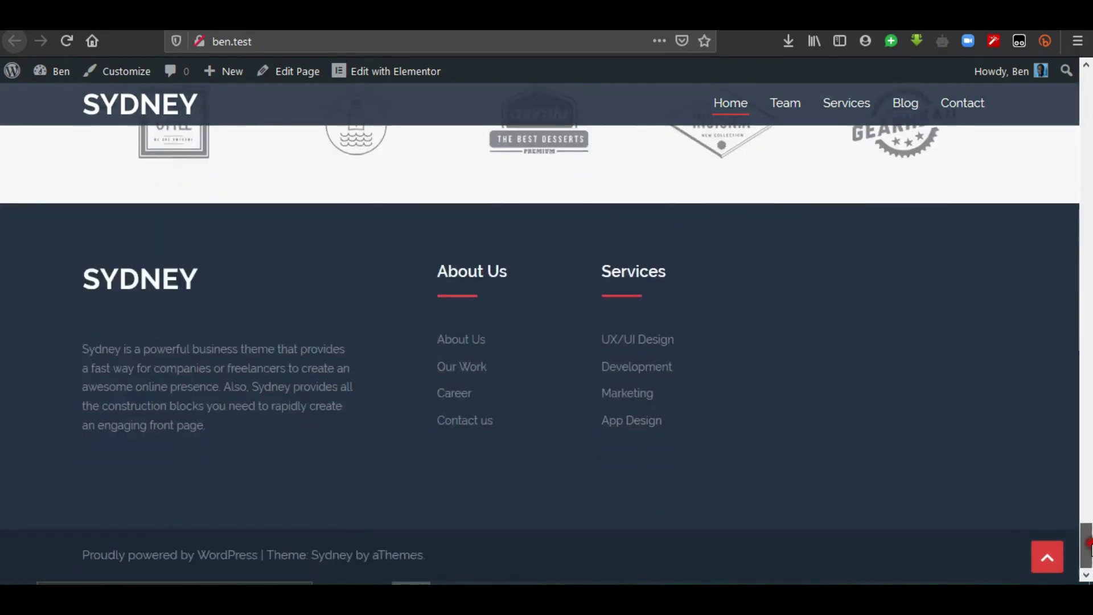
pyautogui.click(1048, 556)
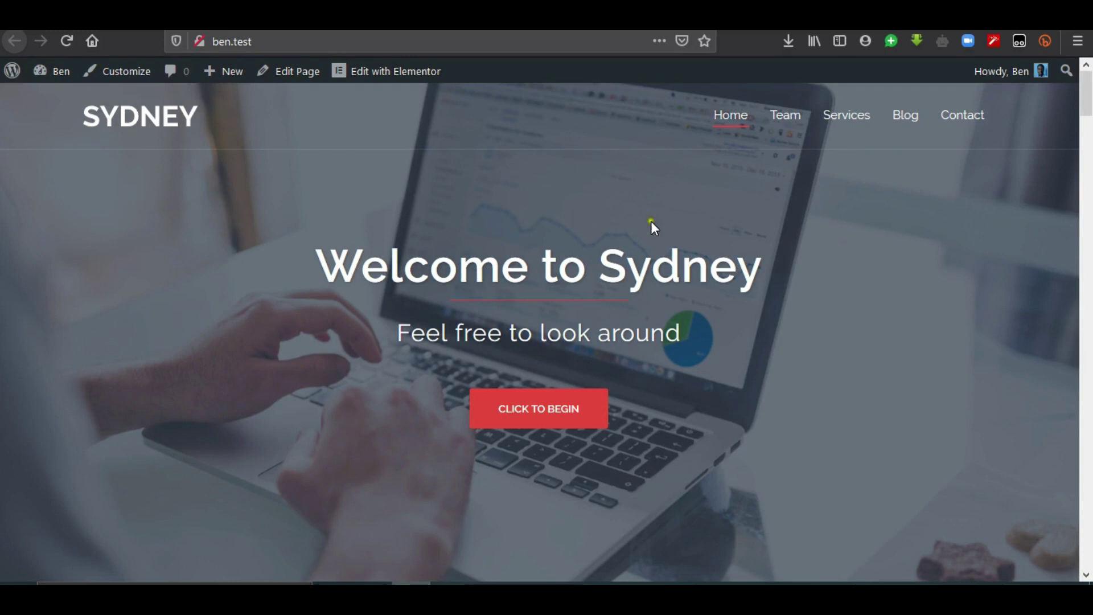
pyautogui.moveTo(1089, 107)
pyautogui.mouseDown()
pyautogui.moveTo(1089, 298)
pyautogui.moveTo(1089, 93)
pyautogui.mouseUp()
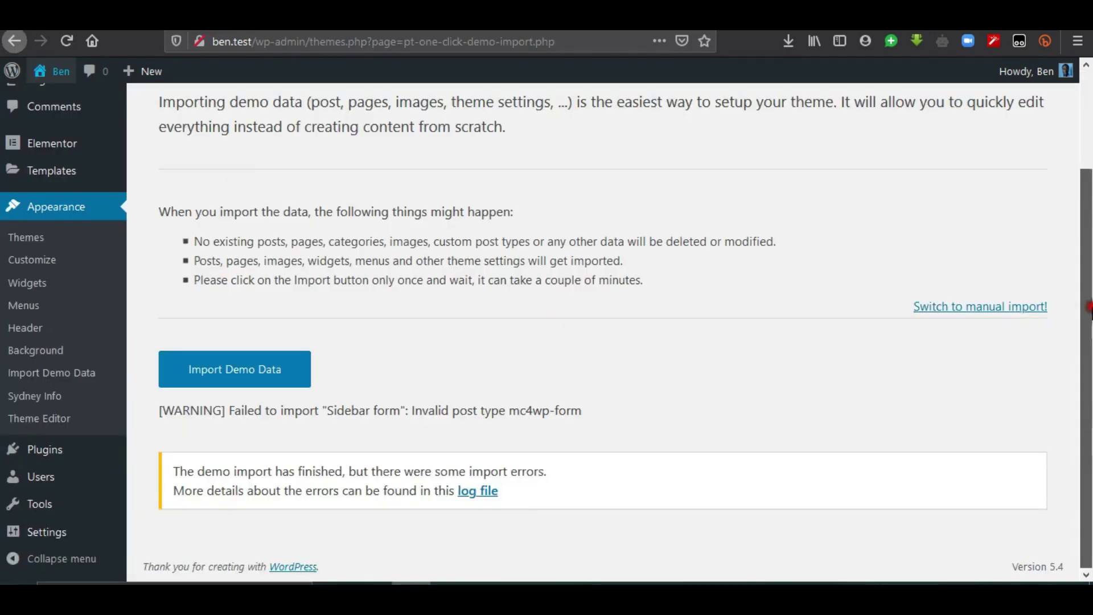
# - Open the site in the theme Customizer and show the location settings of its header navigation menu
pyautogui.click(36, 265)
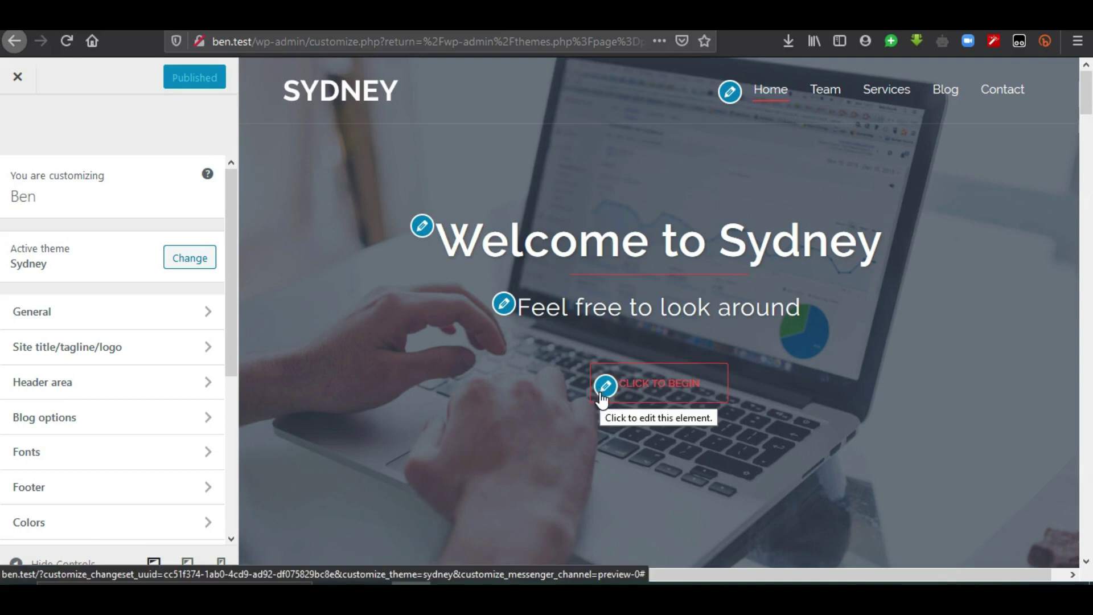
pyautogui.click(729, 92)
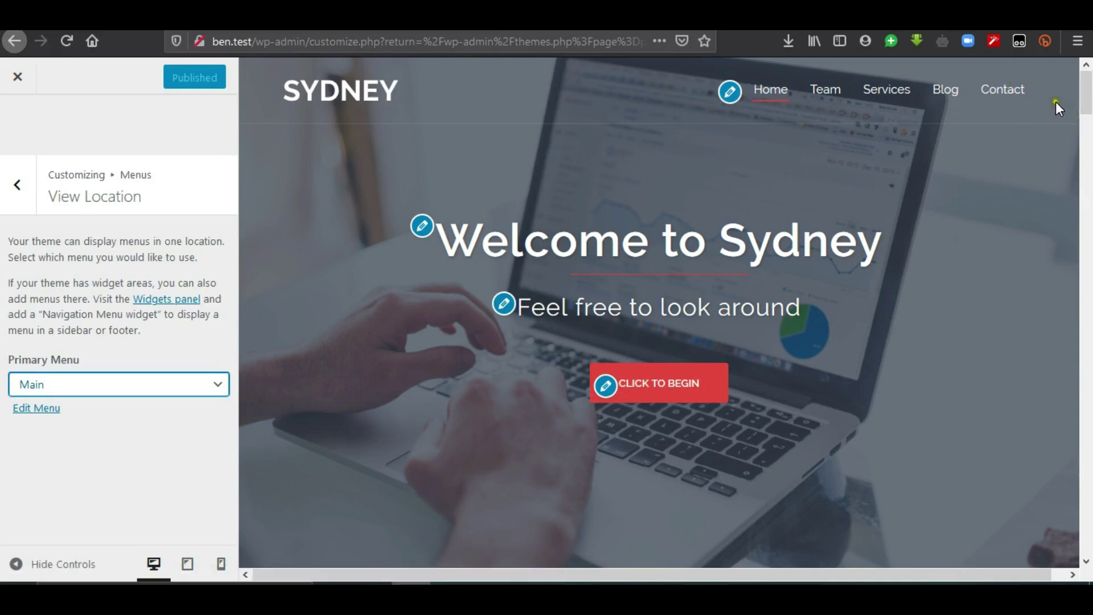
# - Try About us as the primary menu, set it back to Main, and return to the menus overview
pyautogui.click(130, 383)
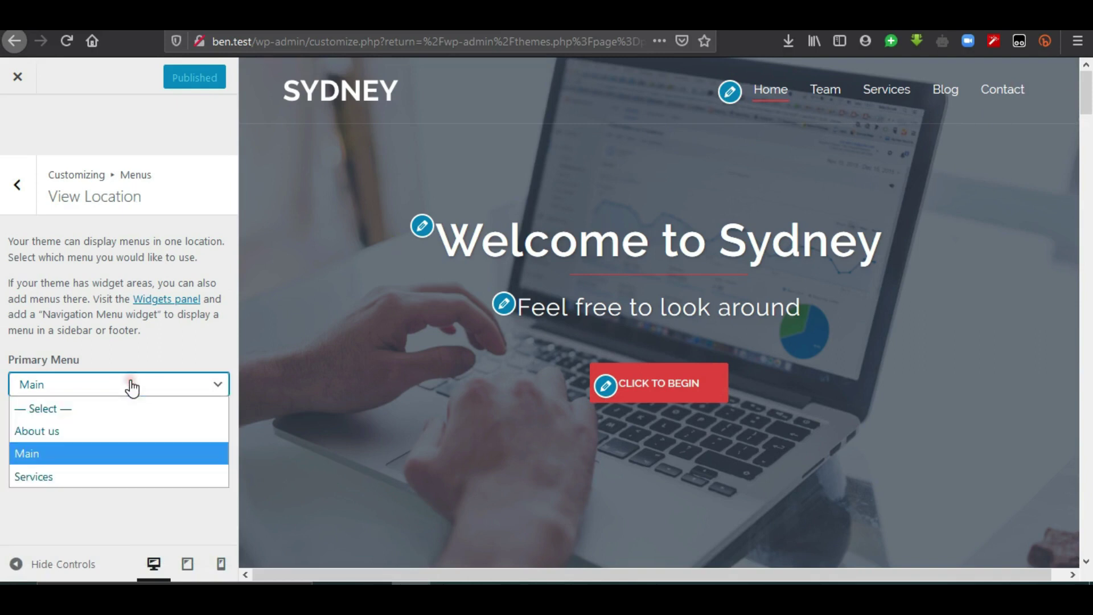
pyautogui.click(70, 431)
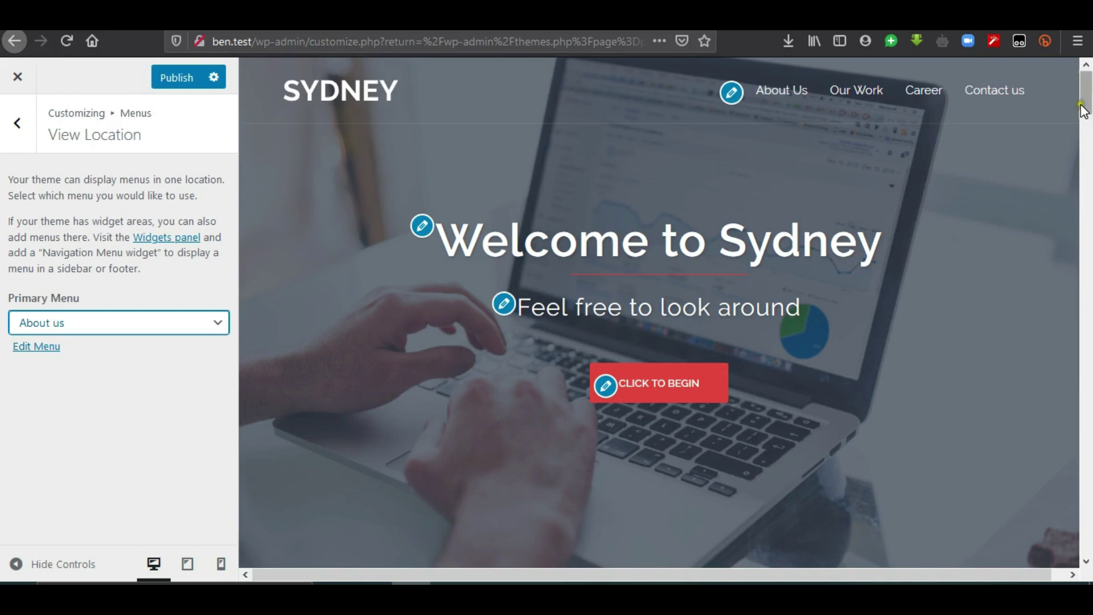
pyautogui.click(166, 323)
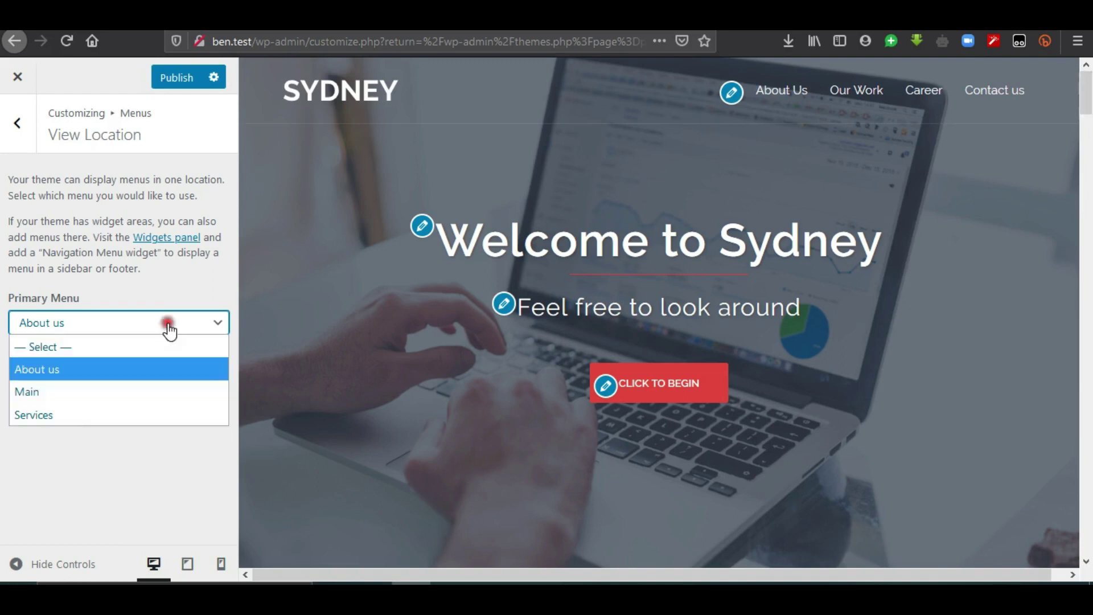
pyautogui.click(124, 392)
pyautogui.click(17, 123)
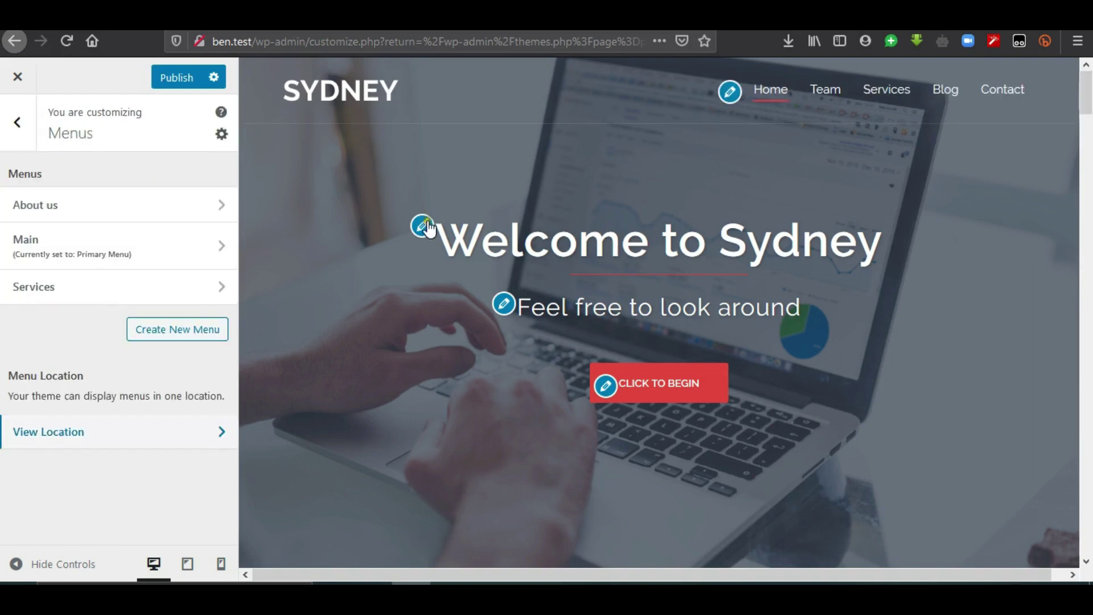
# - Change the first header slide's title to "Welcome to our company"
pyautogui.click(430, 230)
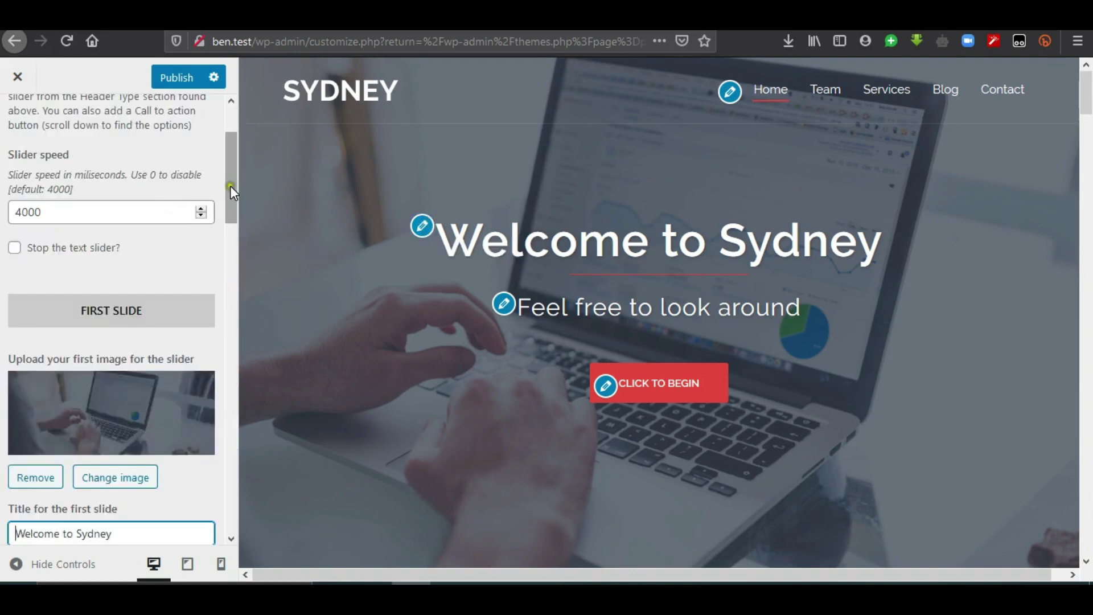
pyautogui.moveTo(230, 186); pyautogui.dragTo(232, 220)
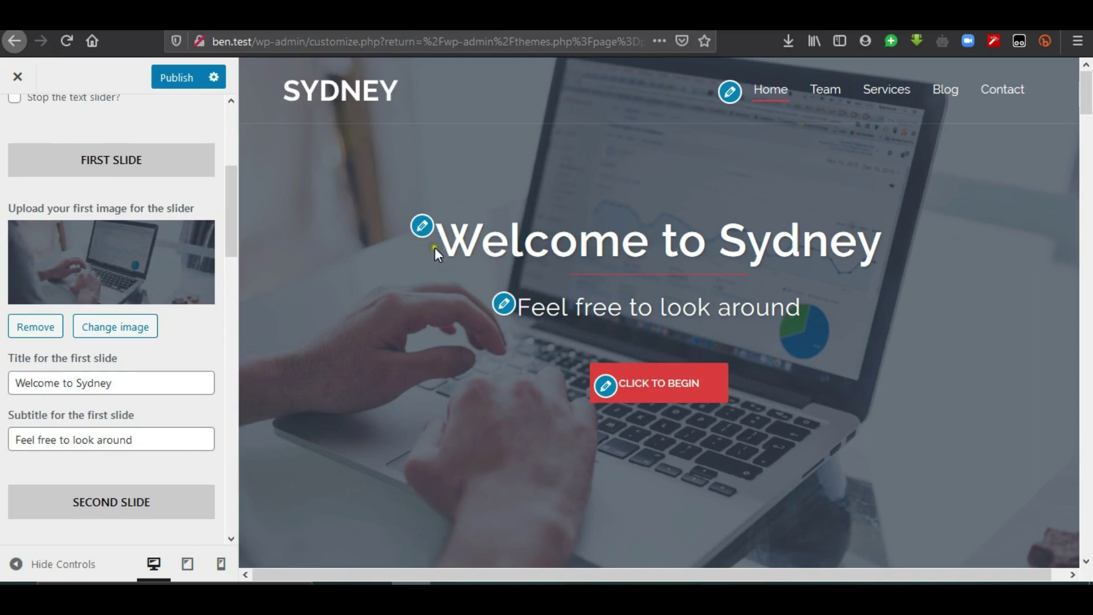
pyautogui.doubleClick(154, 380)
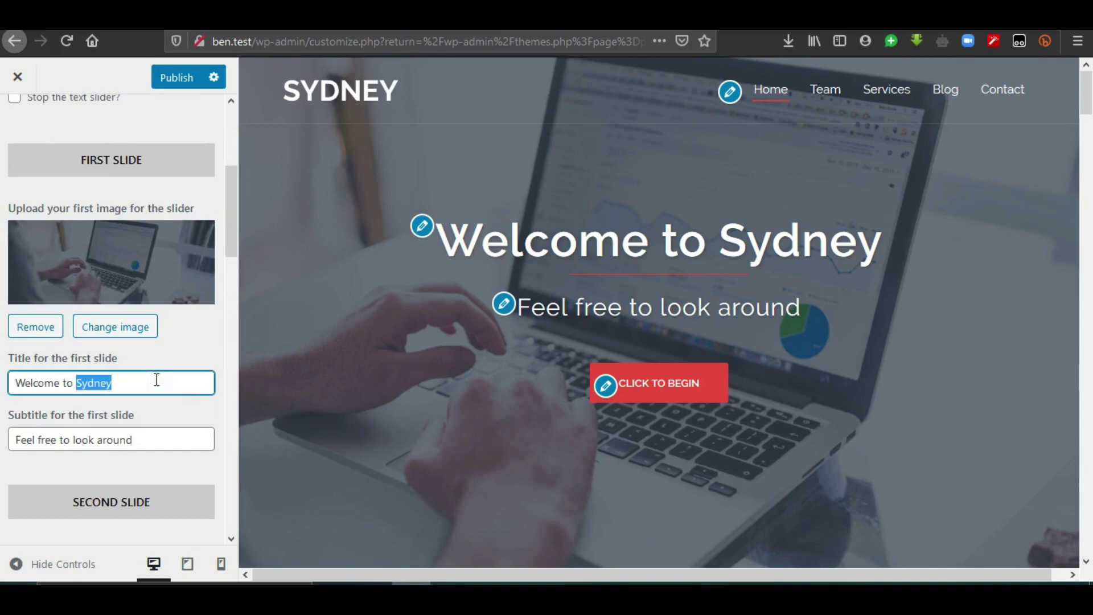
pyautogui.write('our company')
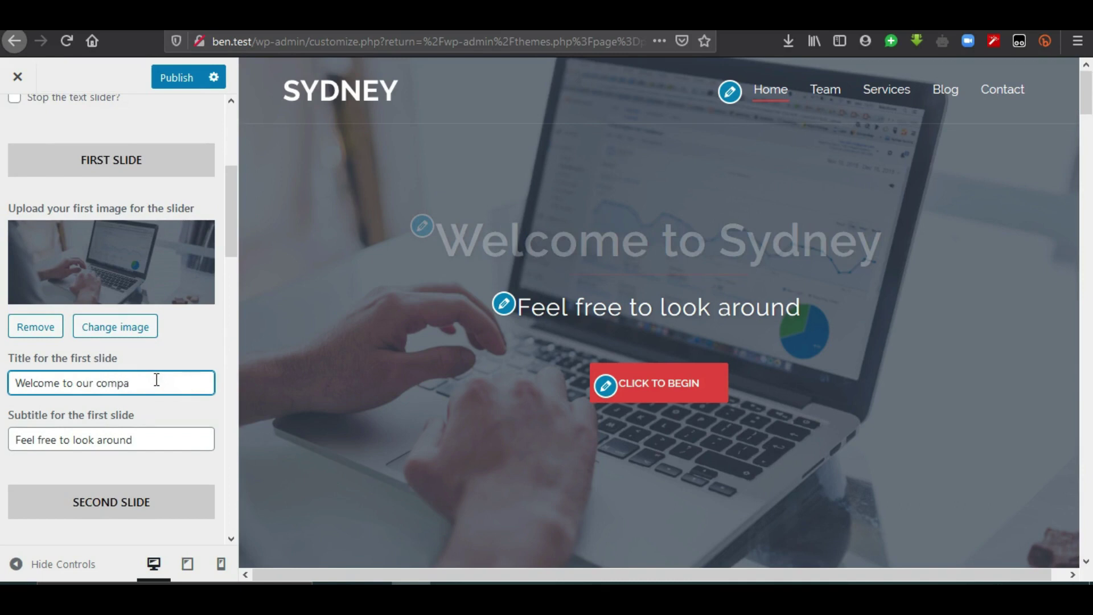
# - Replace the first slide's subtitle with "Thank you for your business"
pyautogui.tripleClick(146, 437)
pyautogui.write('Th')
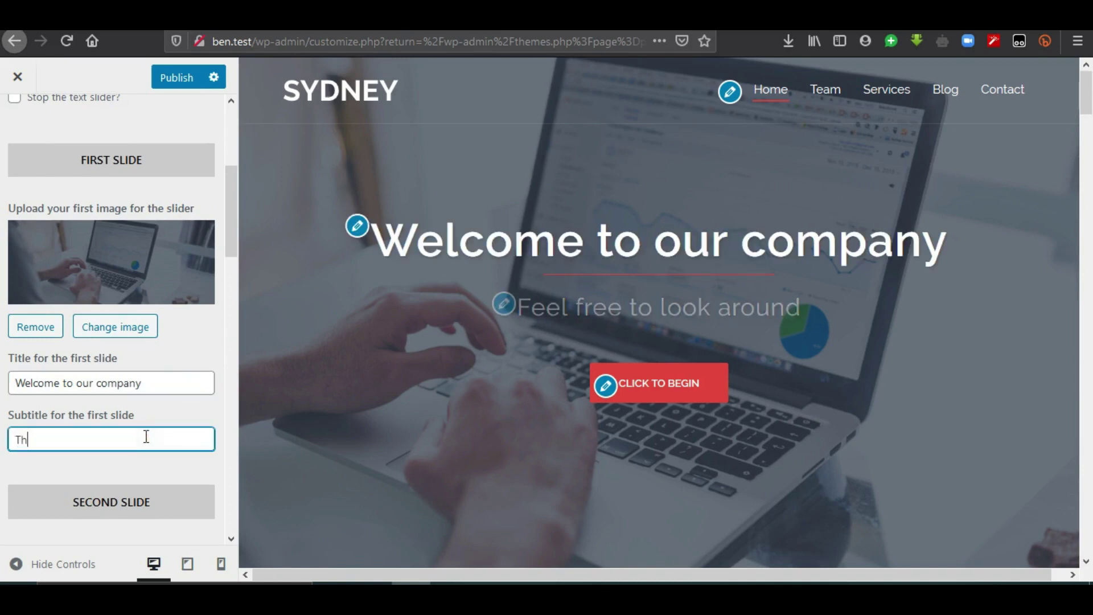
pyautogui.write('ank you for yoiu')
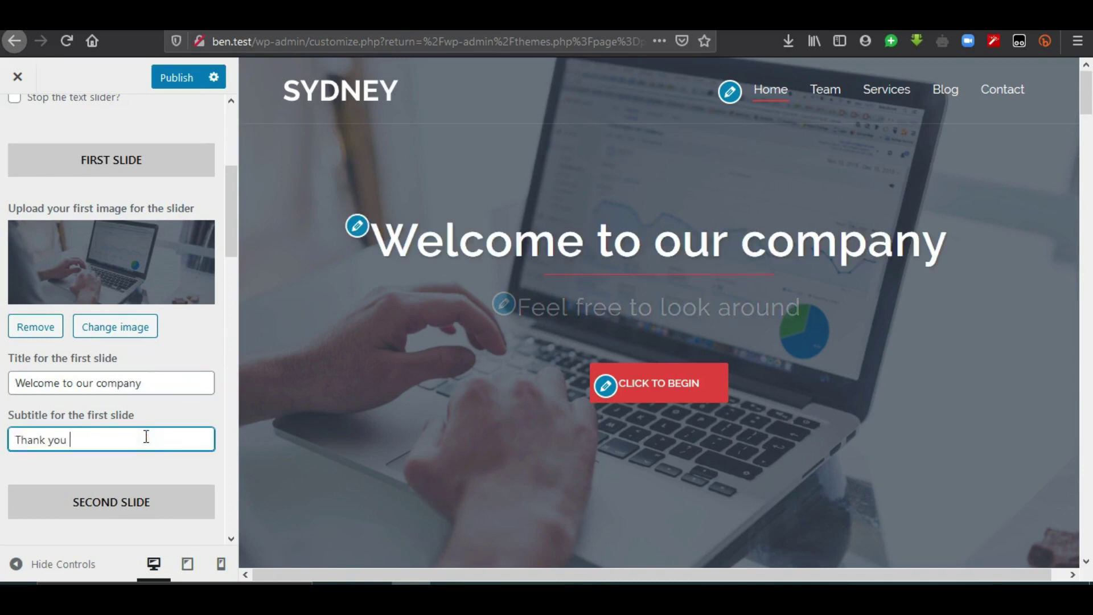
pyautogui.press('BackSpace')
pyautogui.press('BackSpace')
pyautogui.write('ur business')
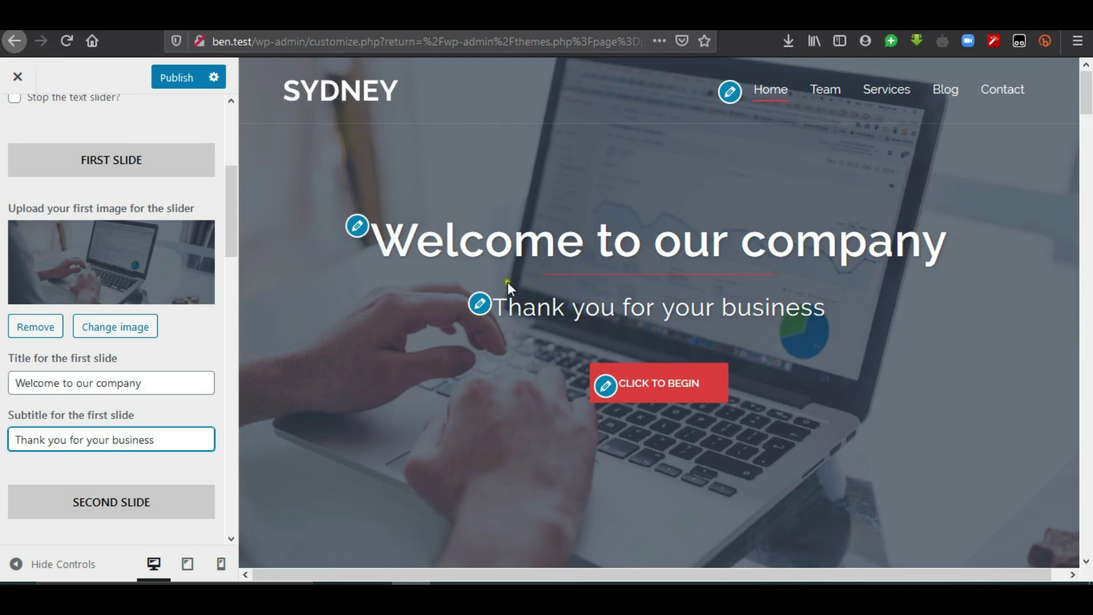
# - Change the header slider's call to action button text to "Learn More"
pyautogui.click(607, 388)
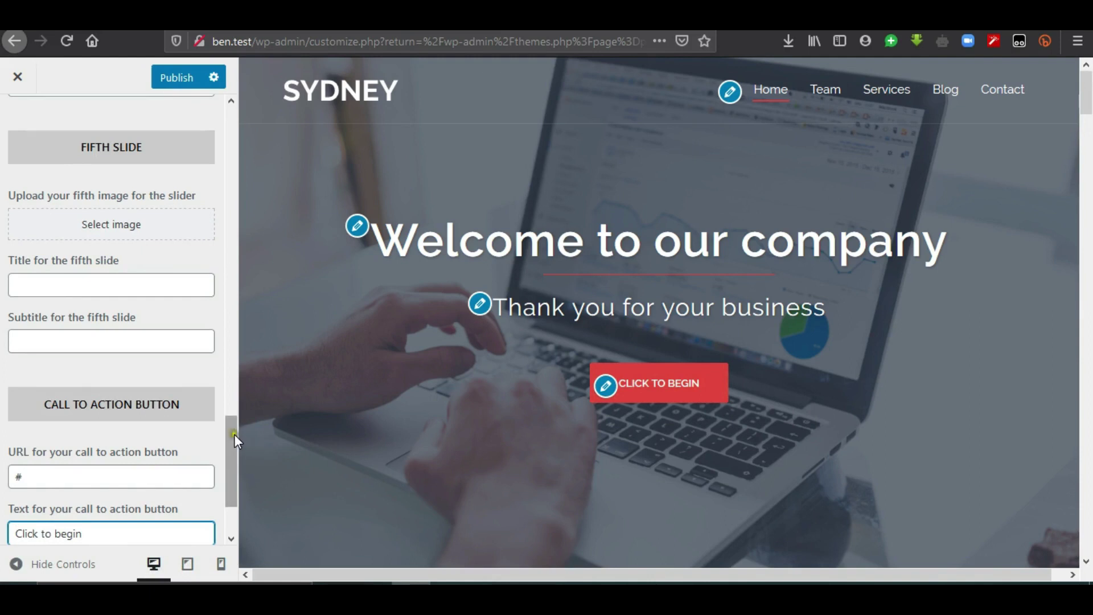
pyautogui.scroll(-2, 234, 434)
pyautogui.click(97, 422)
pyautogui.hotkey('ctrl', 'shift', 'Left')
pyautogui.hotkey('ctrl', 'shift', 'Left')
pyautogui.hotkey('ctrl', 'shift', 'Left')
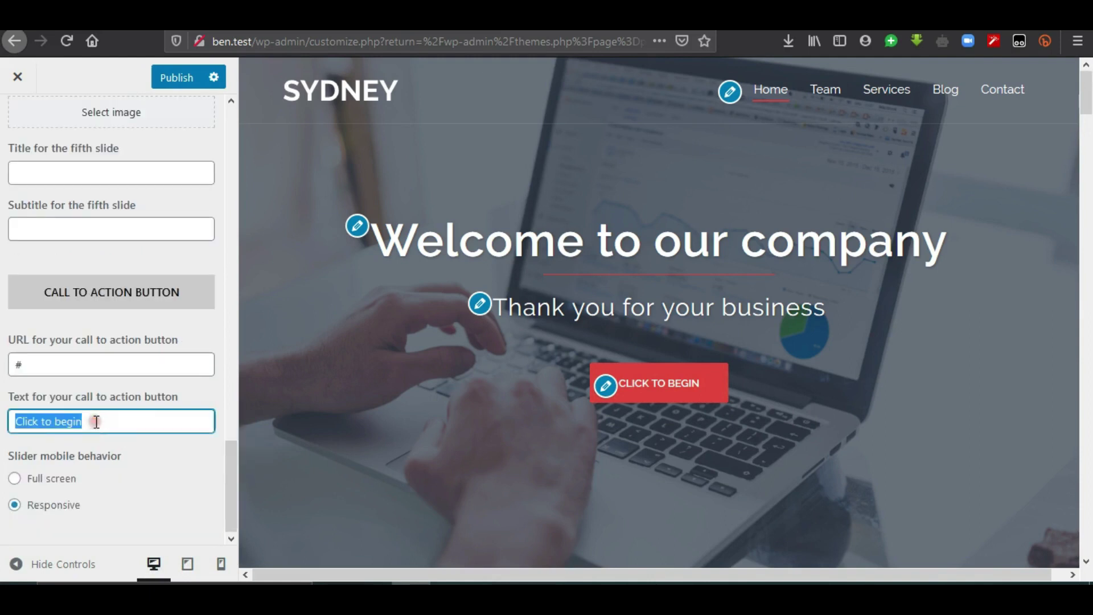
pyautogui.write('Learn Mo')
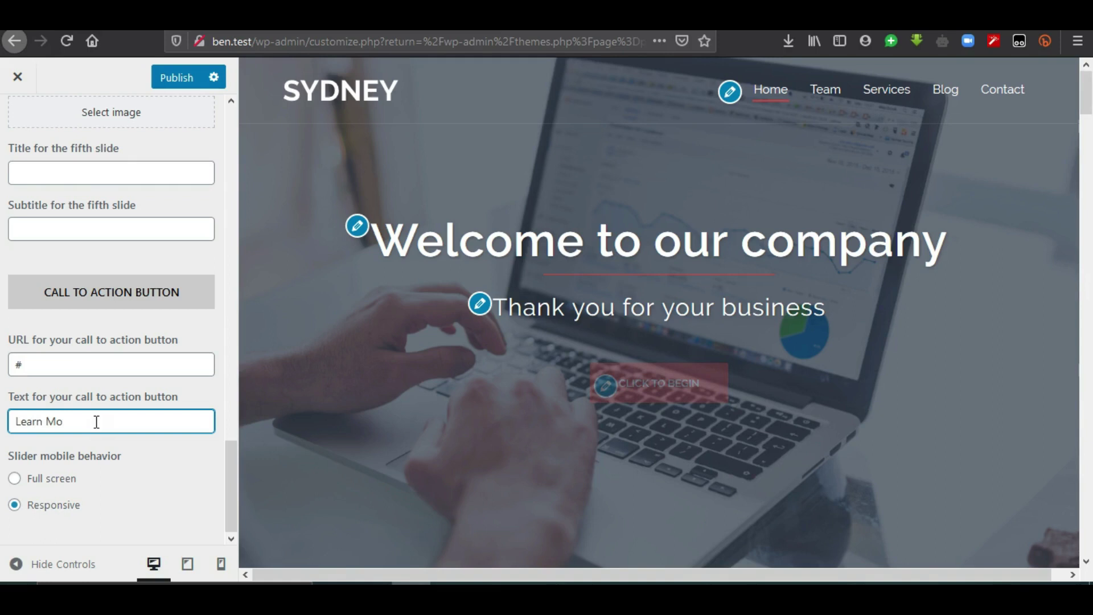
pyautogui.press('BackSpace')
pyautogui.write('ore')
# - Set the call to action button's URL to /contact, taking the path from the site's Contact page, and publish the changes
pyautogui.doubleClick(78, 358)
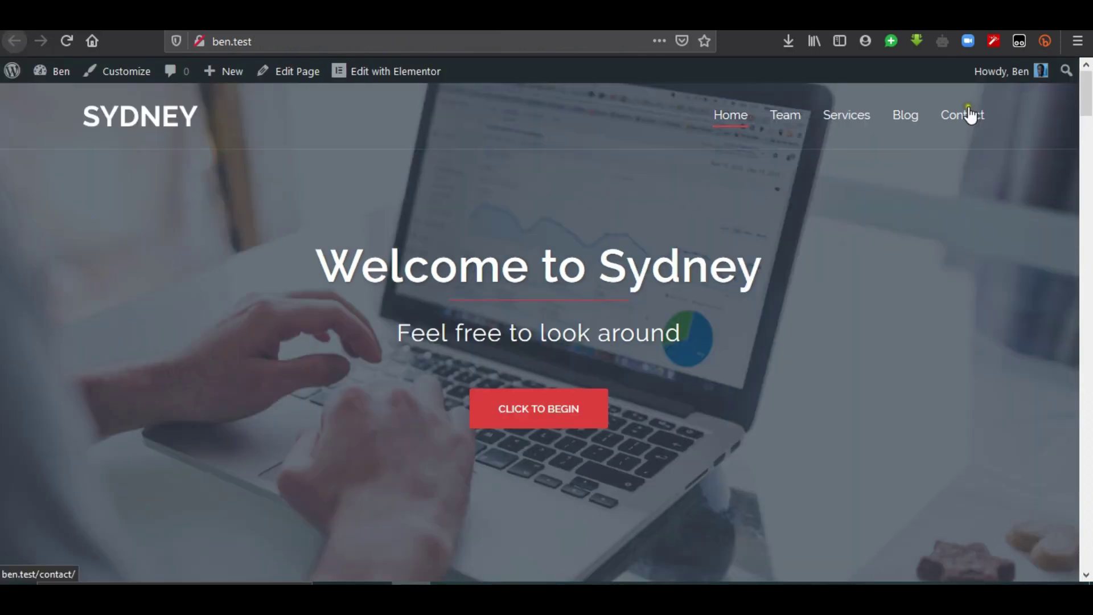
pyautogui.click(970, 116)
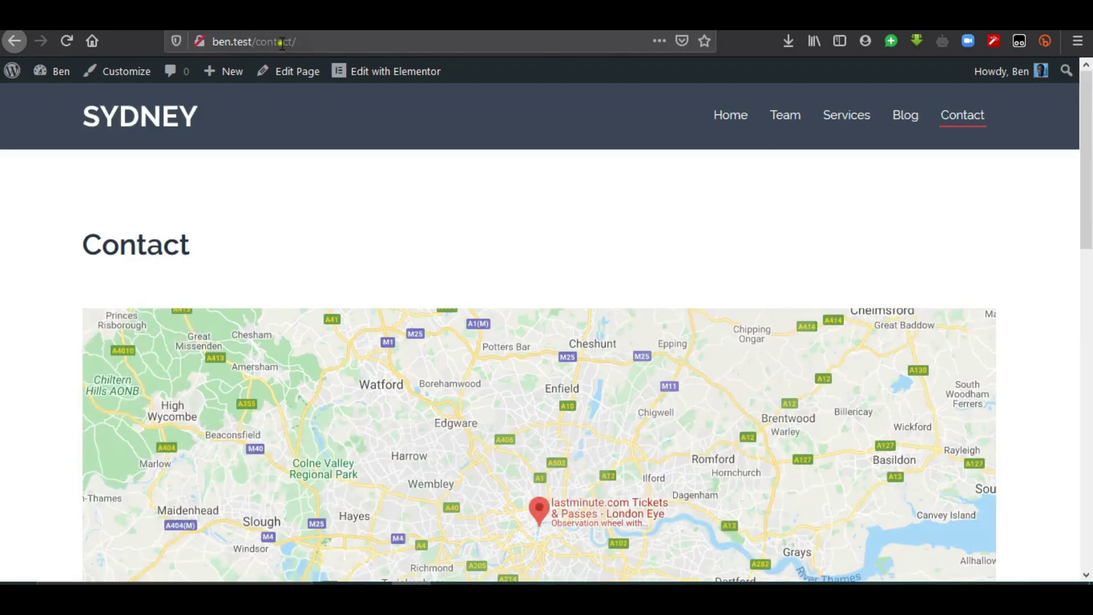
pyautogui.moveTo(305, 42); pyautogui.dragTo(257, 38)
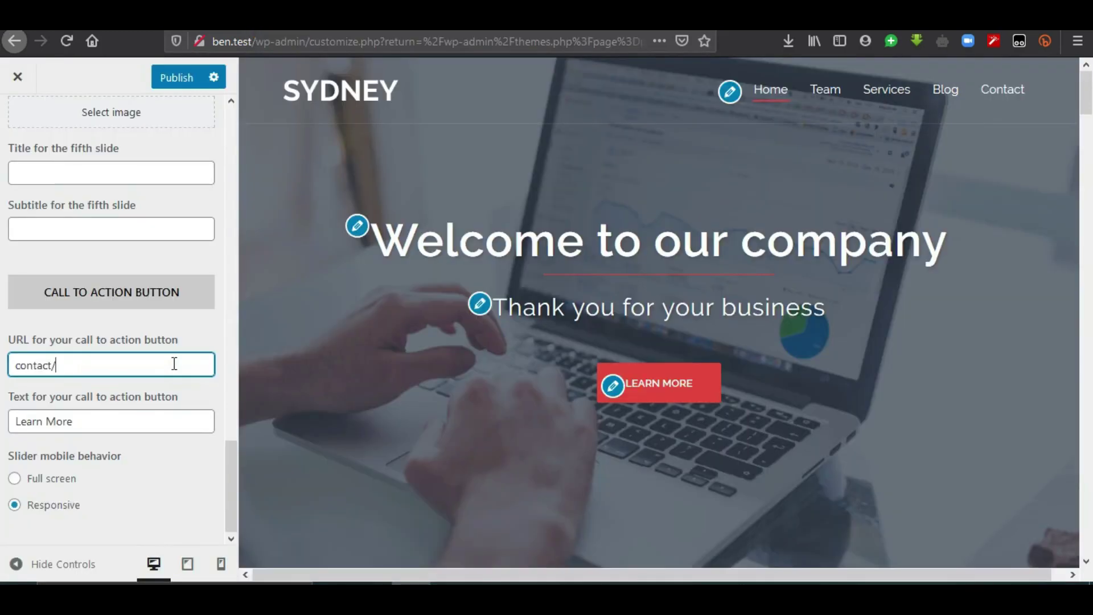
pyautogui.press('Home')
pyautogui.write('/')
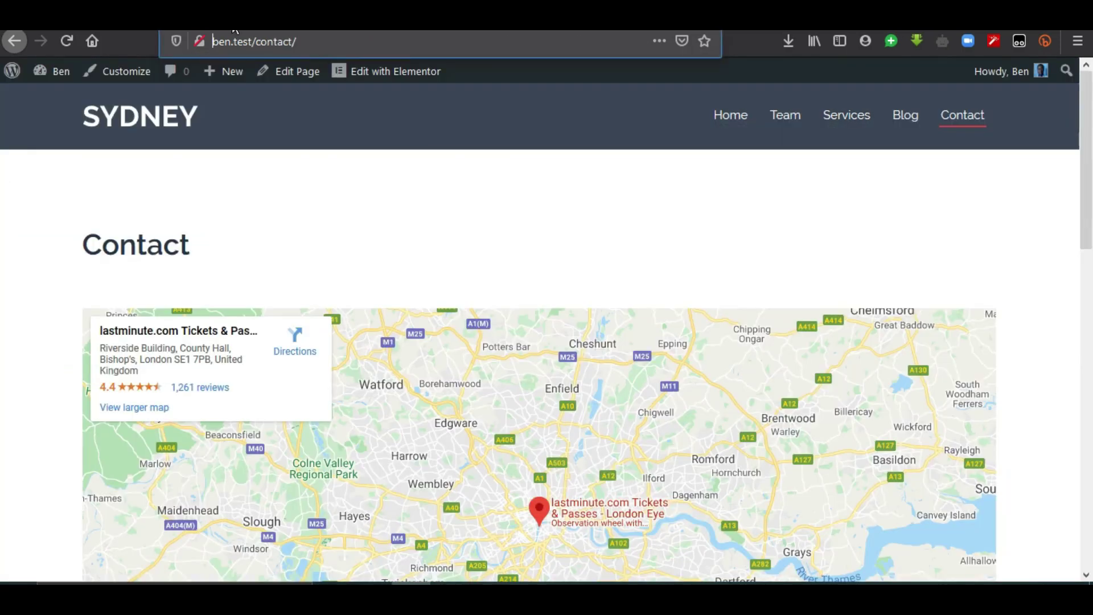
pyautogui.moveTo(255, 42); pyautogui.dragTo(212, 42)
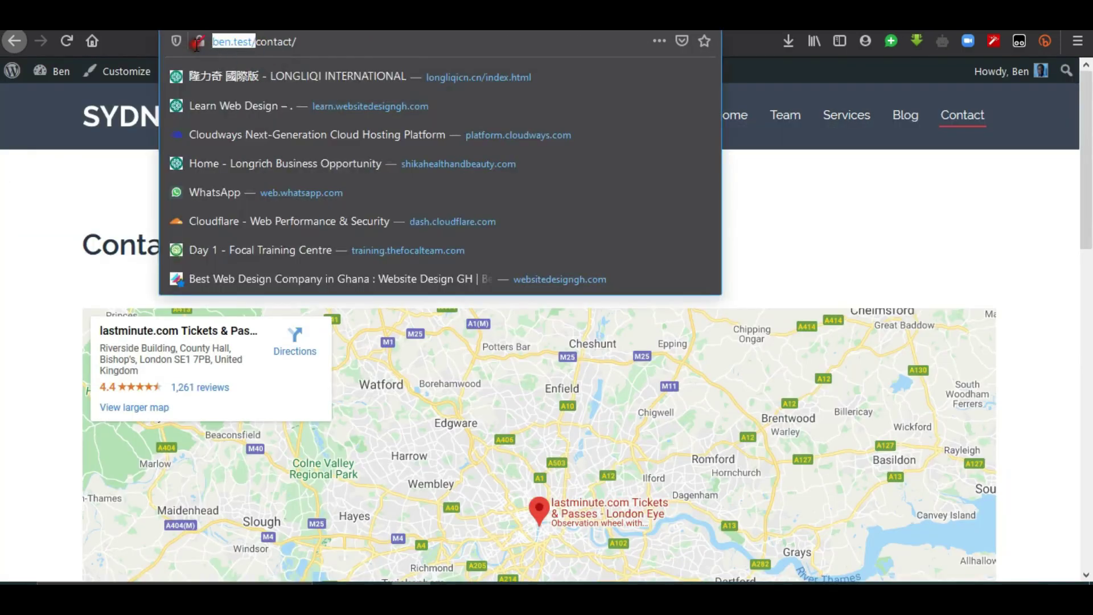
pyautogui.click(854, 203)
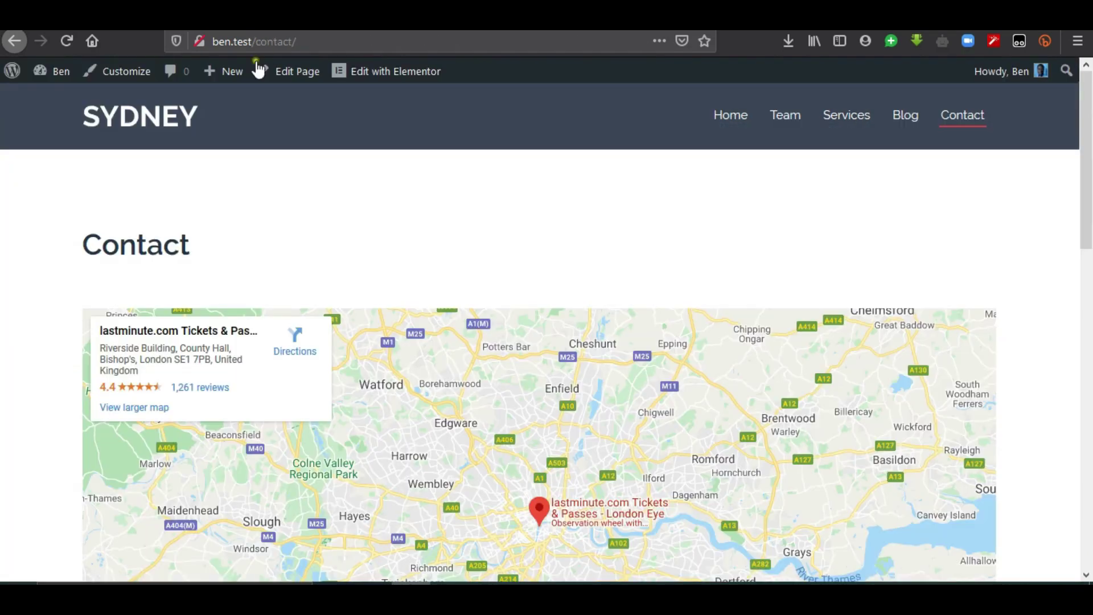
pyautogui.click(293, 291)
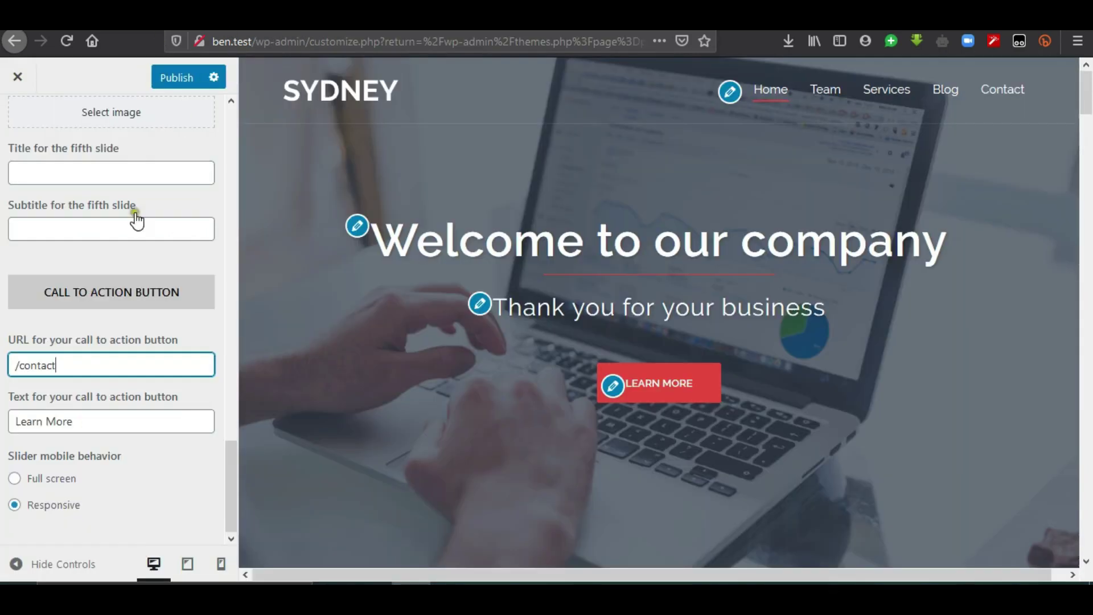
pyautogui.click(174, 80)
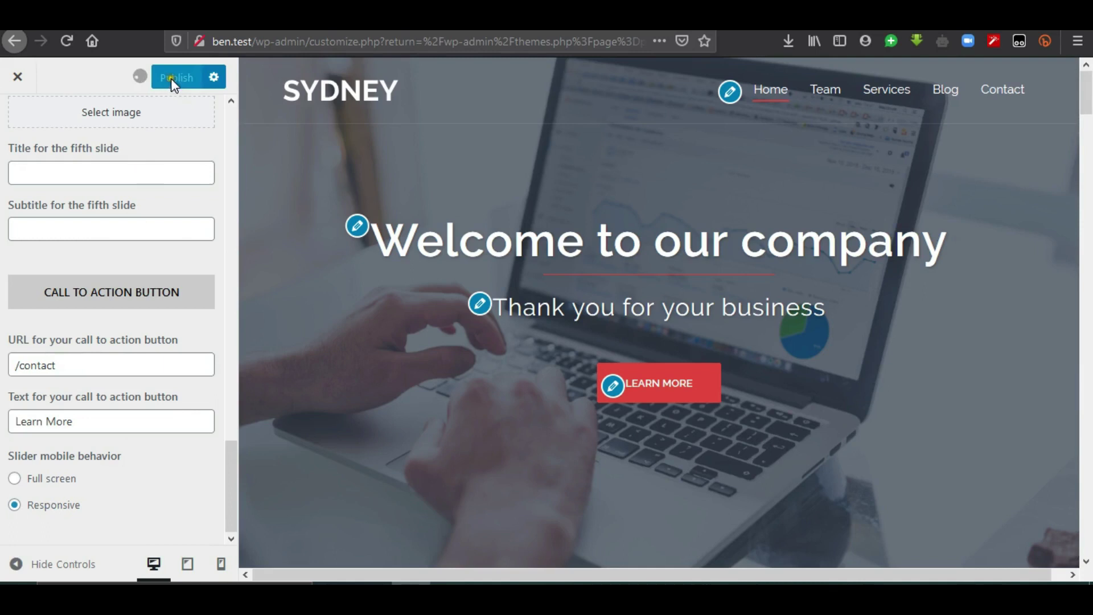
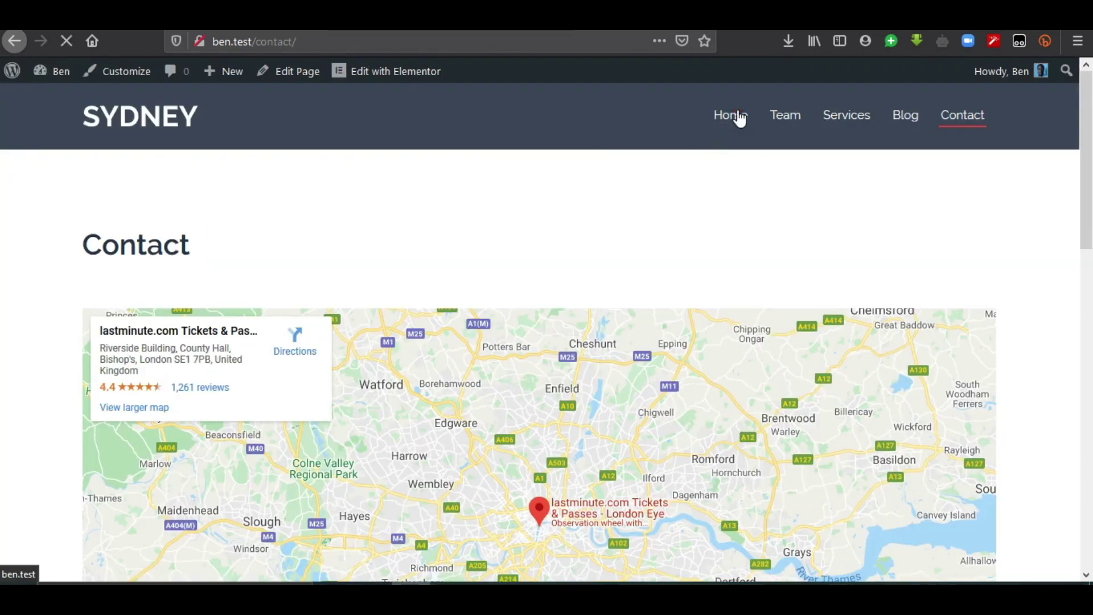
# - Open the live site's home page, test the Learn More button's link, and go back
pyautogui.click(740, 119)
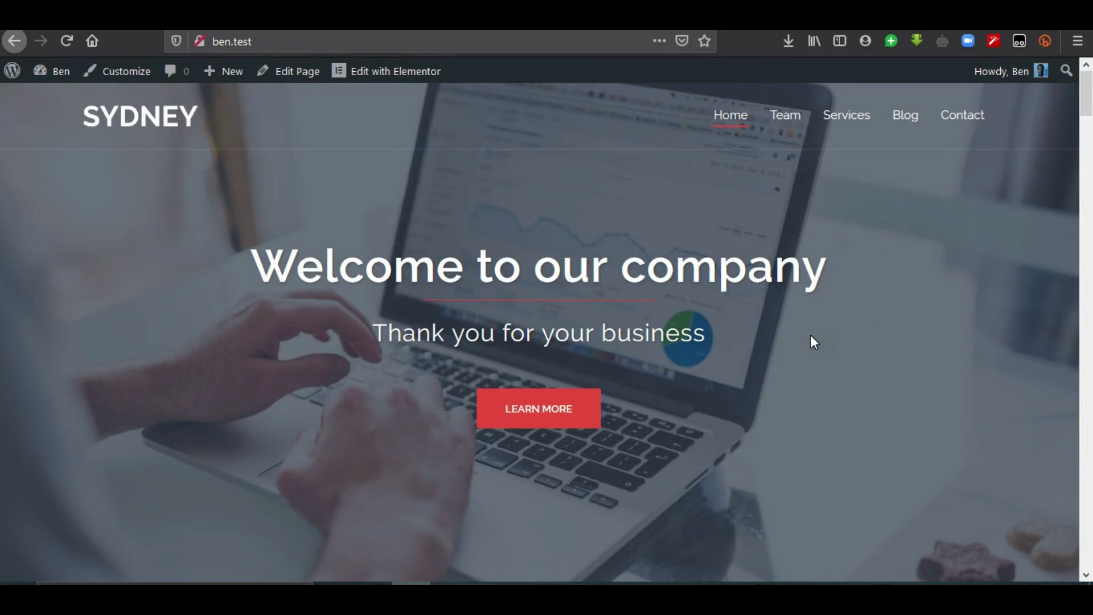
pyautogui.click(577, 422)
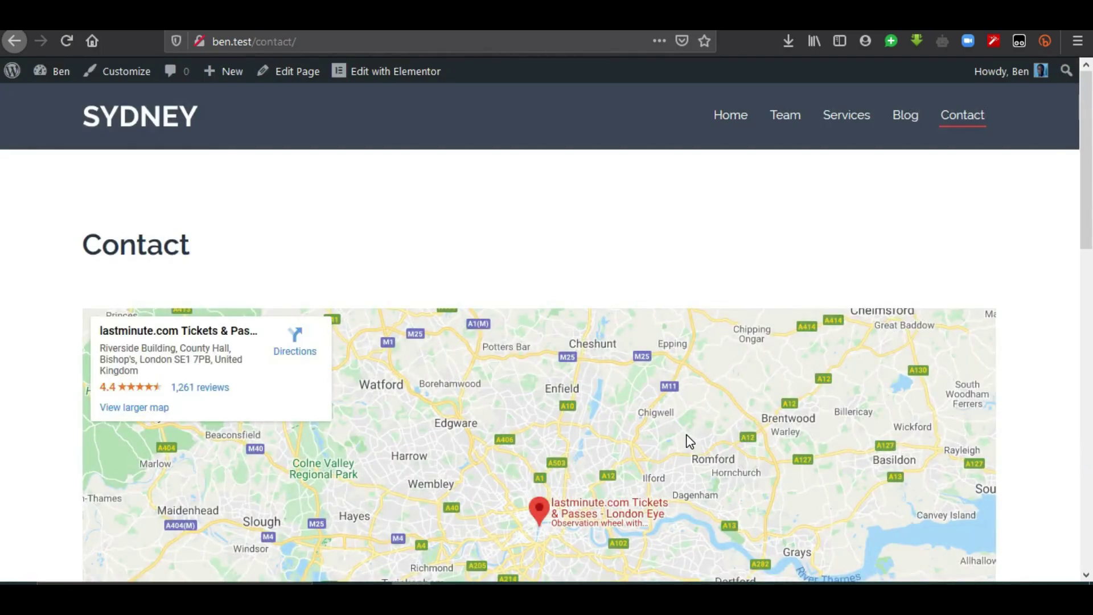
pyautogui.click(14, 41)
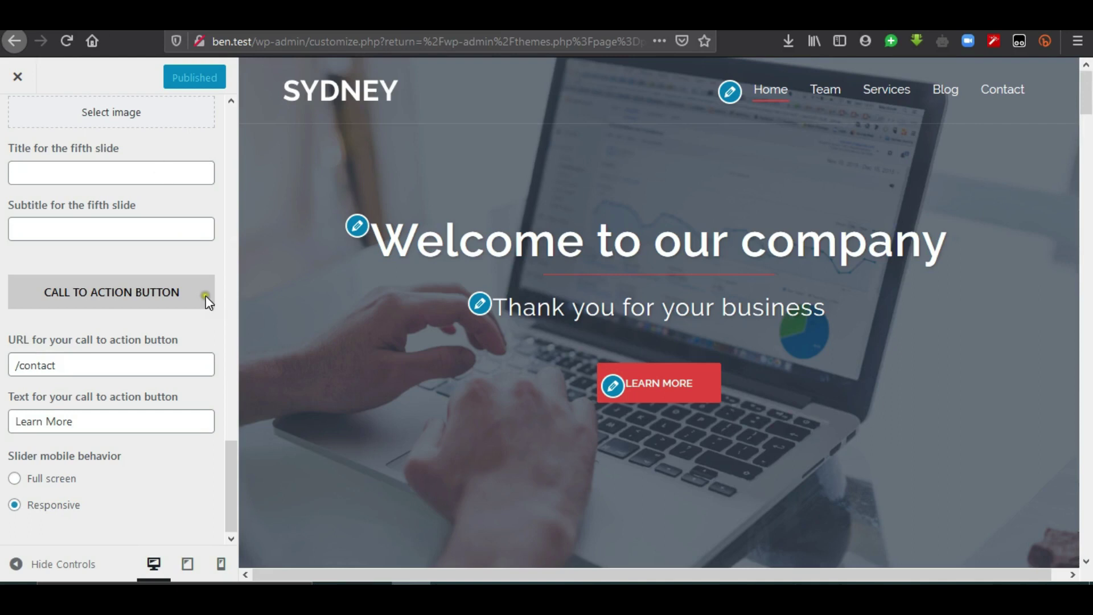
# - Choose post_1.png, the hand writing with a pen, from the media library as the second slide's image
pyautogui.moveTo(231, 462); pyautogui.dragTo(233, 152)
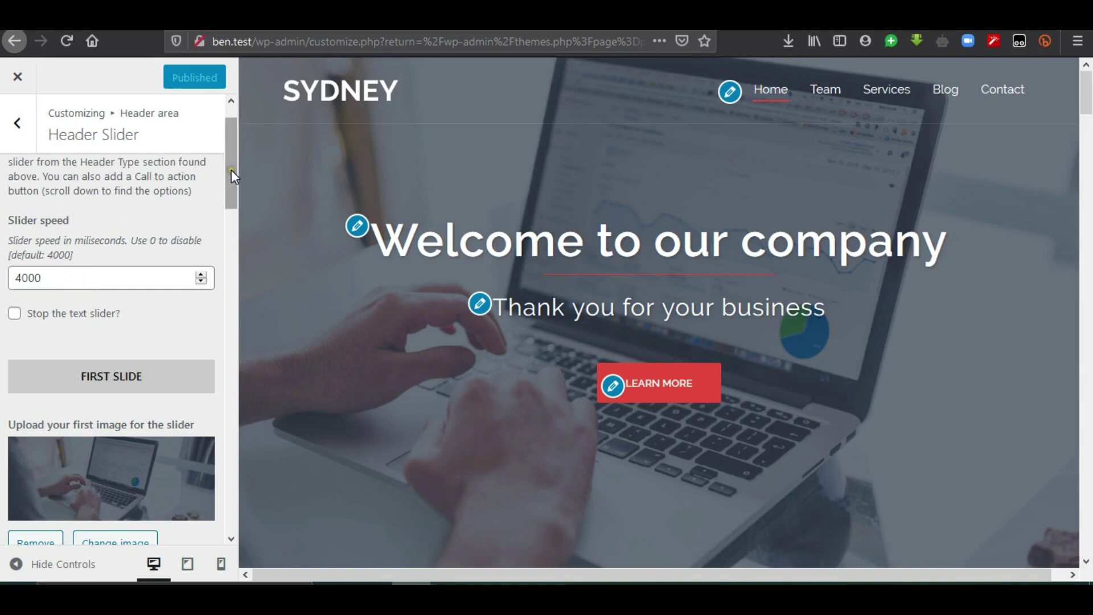
pyautogui.moveTo(231, 170); pyautogui.dragTo(231, 235)
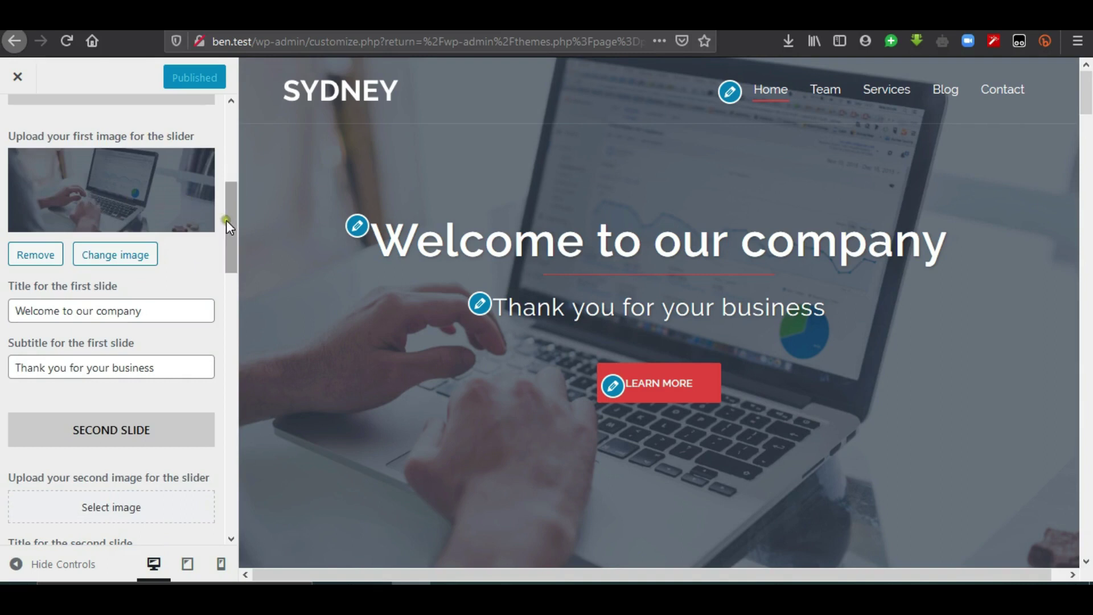
pyautogui.moveTo(234, 222); pyautogui.dragTo(233, 253)
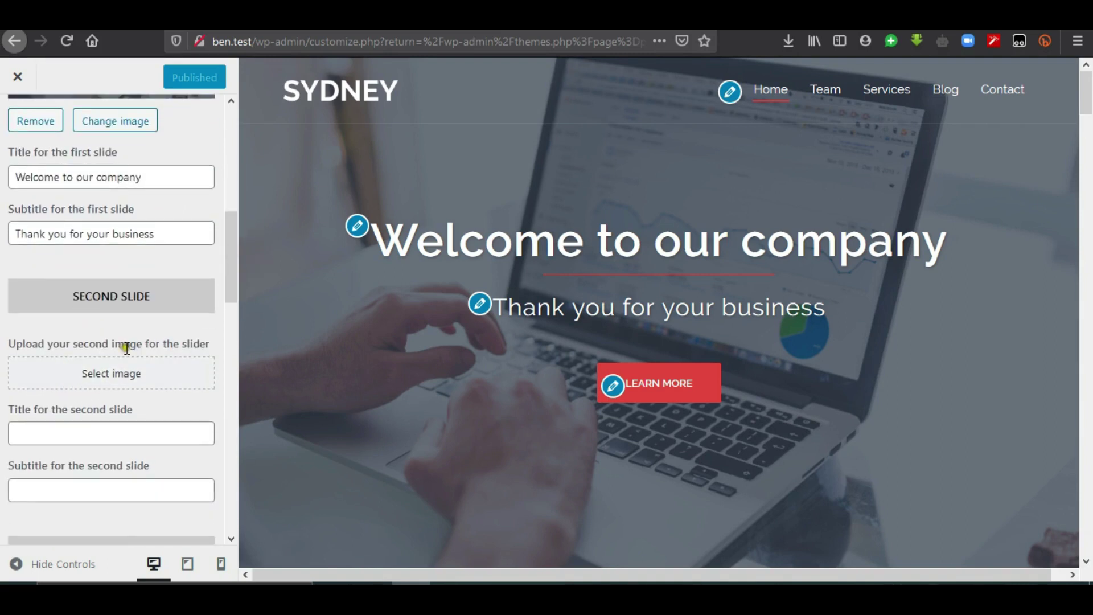
pyautogui.click(127, 373)
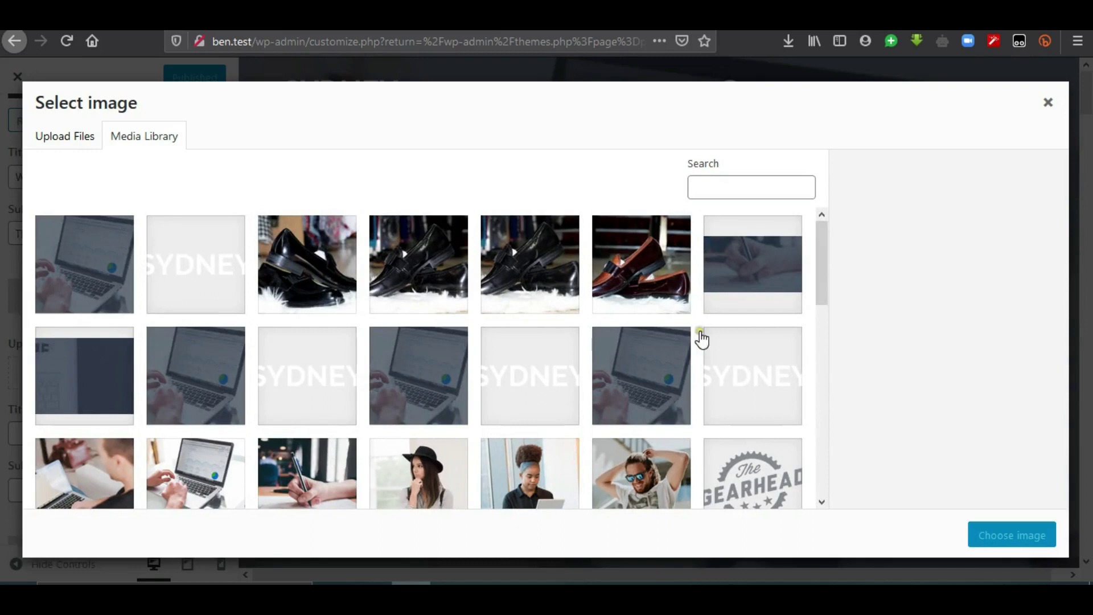
pyautogui.moveTo(821, 249); pyautogui.dragTo(822, 285)
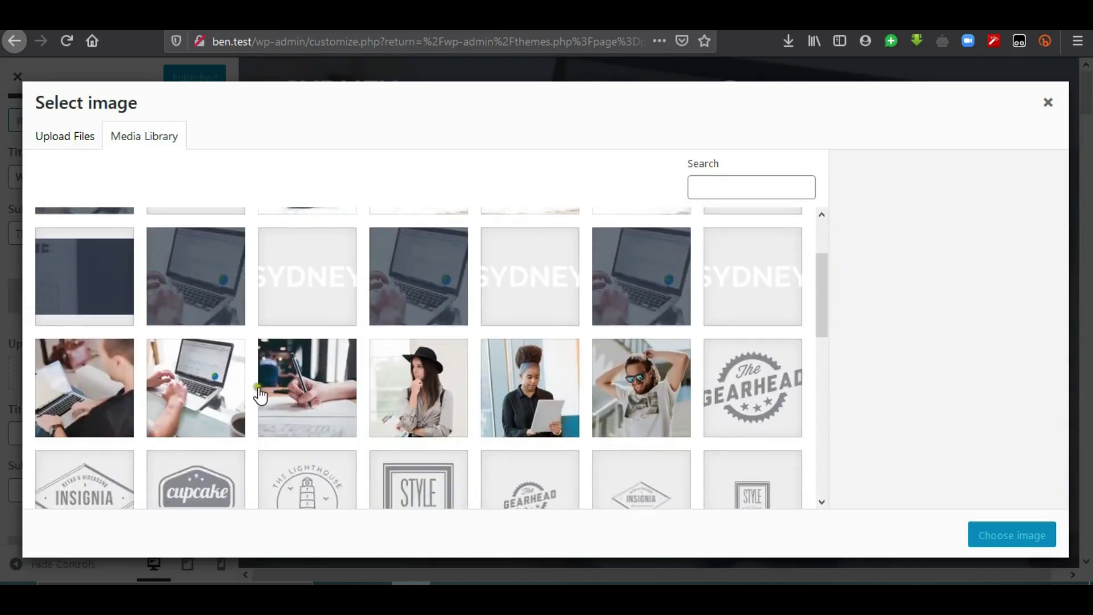
pyautogui.click(295, 404)
pyautogui.click(295, 404)
pyautogui.click(294, 405)
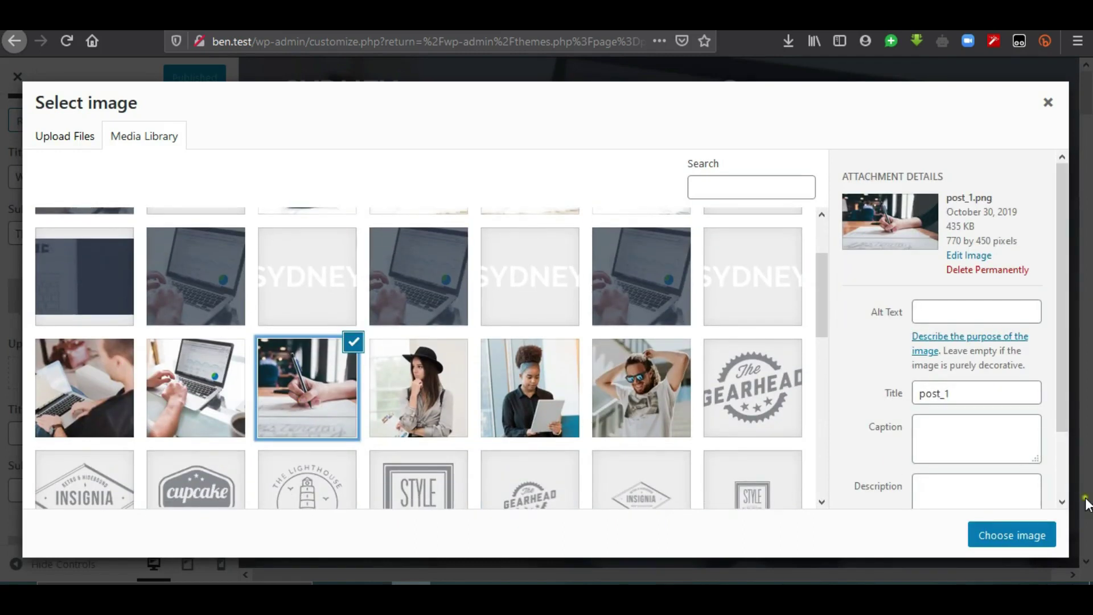
pyautogui.click(994, 545)
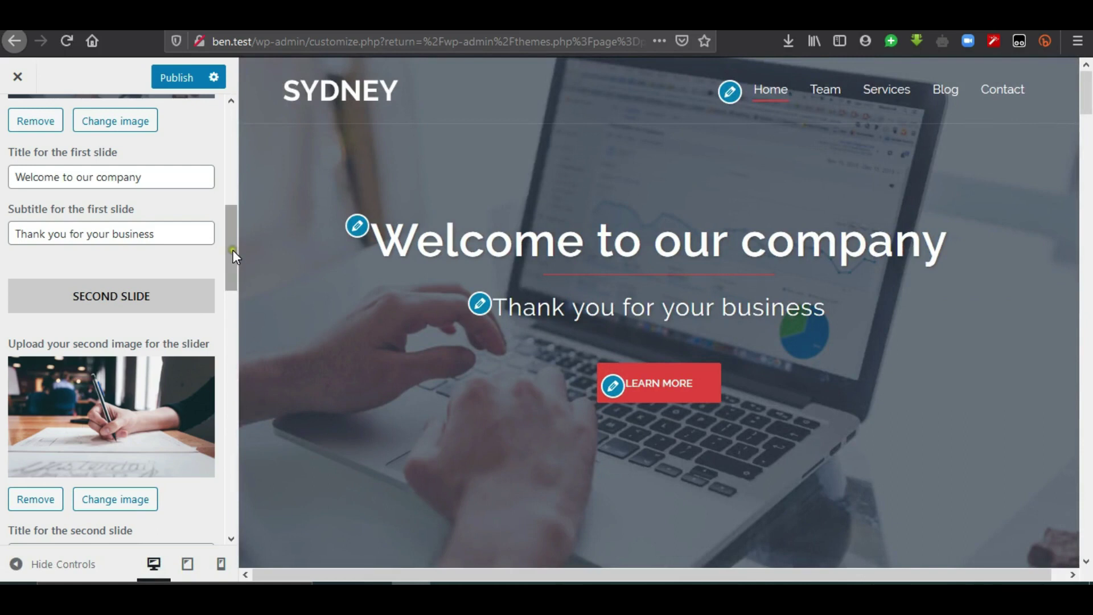
# - Give the second slide the title "Welcome" and the subtitle "A pleasure to meet you"
pyautogui.moveTo(234, 251); pyautogui.dragTo(233, 295)
pyautogui.click(178, 348)
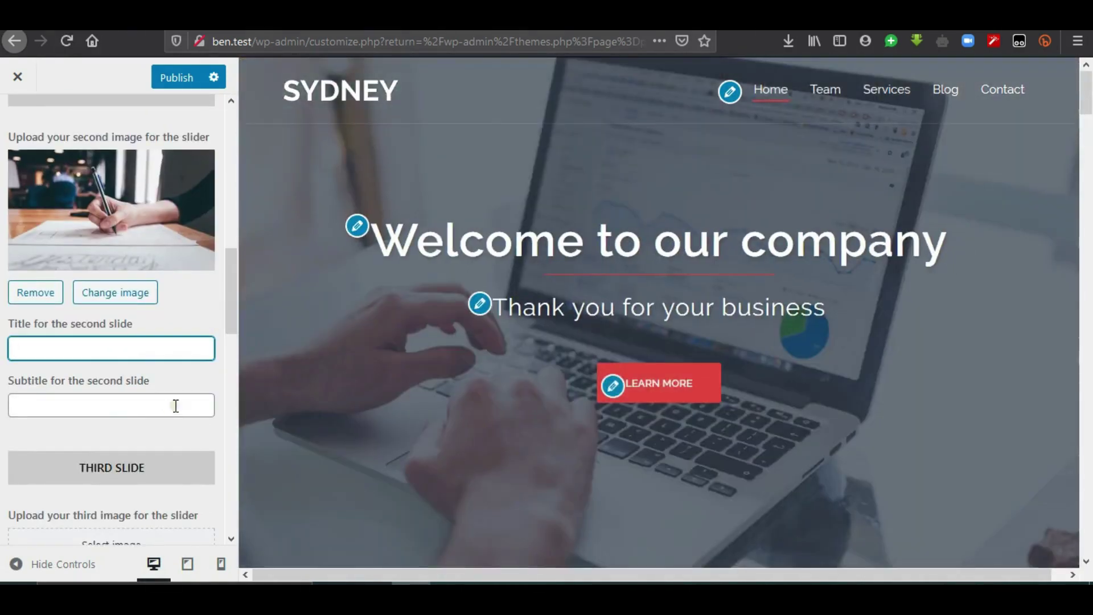
pyautogui.write('Welcome')
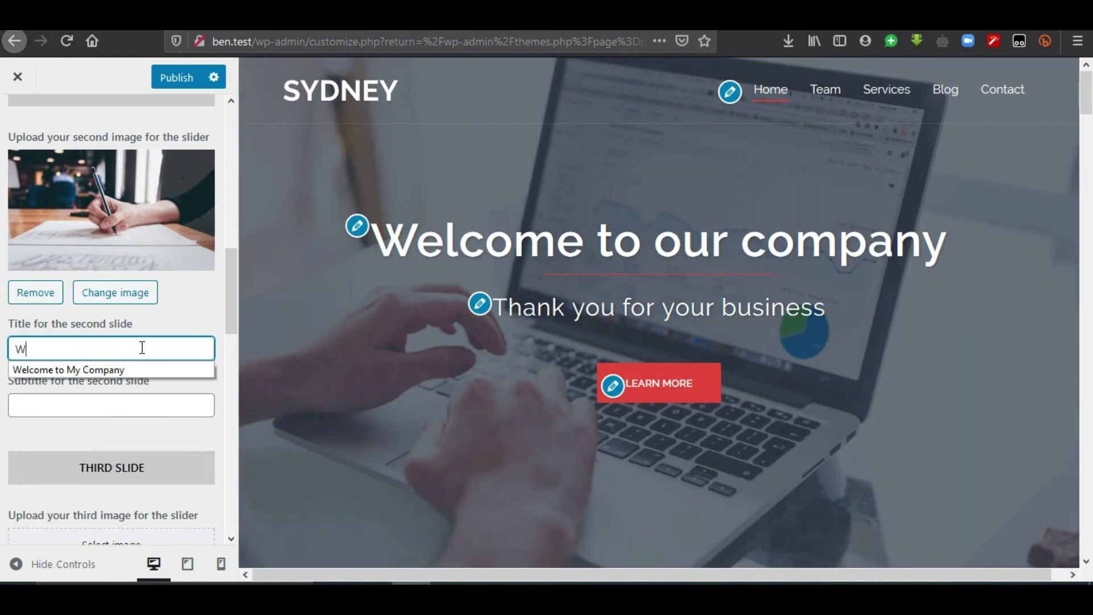
pyautogui.press('Tab')
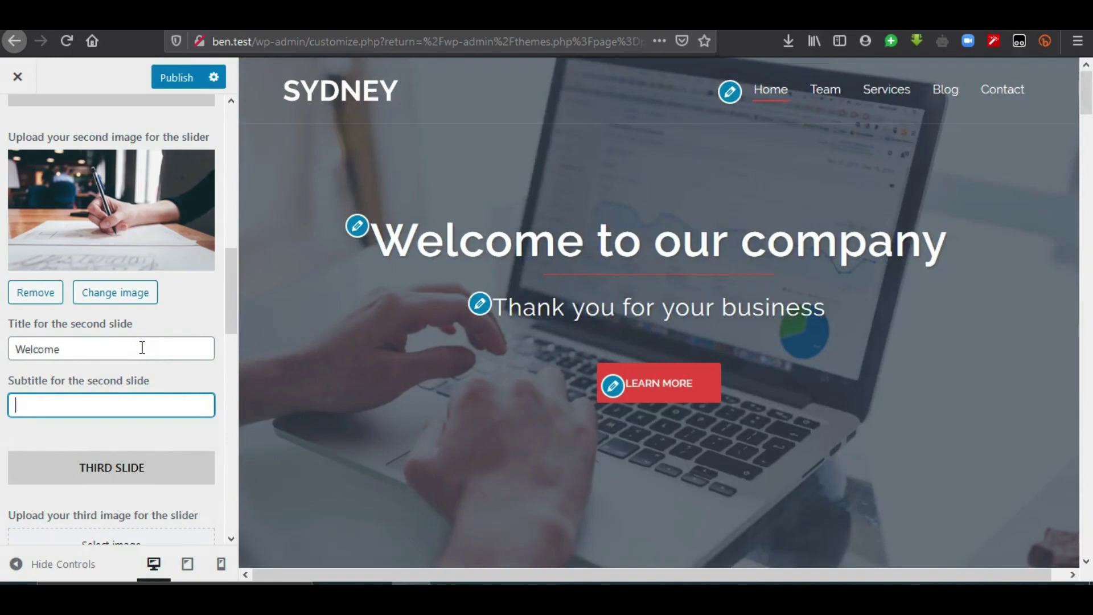
pyautogui.write('A')
pyautogui.press('Down')
pyautogui.press('Return')
# - Review the slider's call to action button settings and publish the header slider changes
pyautogui.moveTo(234, 305); pyautogui.dragTo(235, 279)
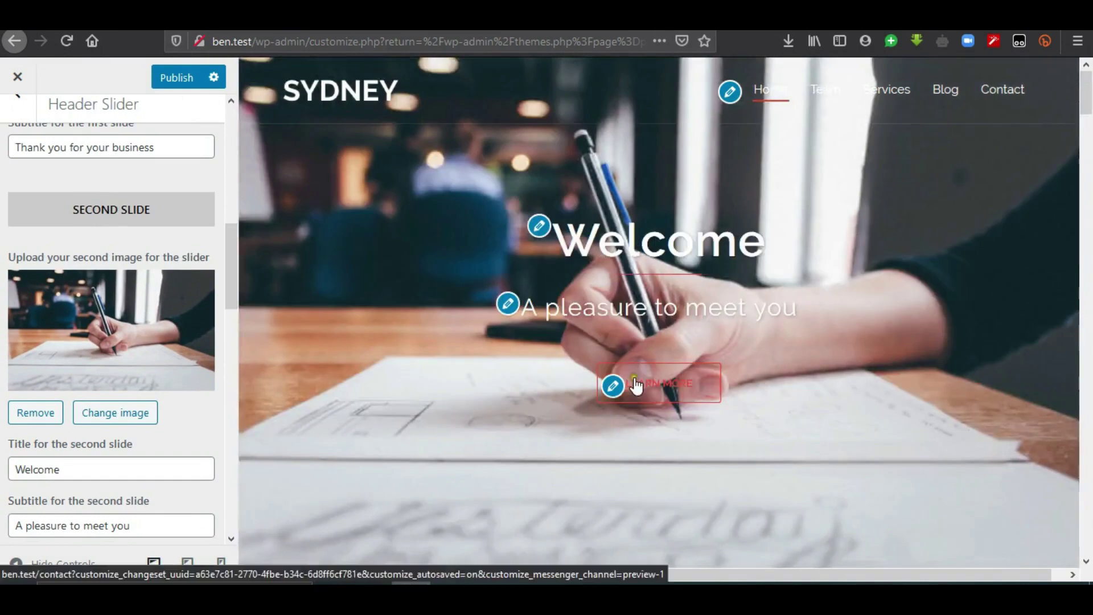
pyautogui.click(612, 384)
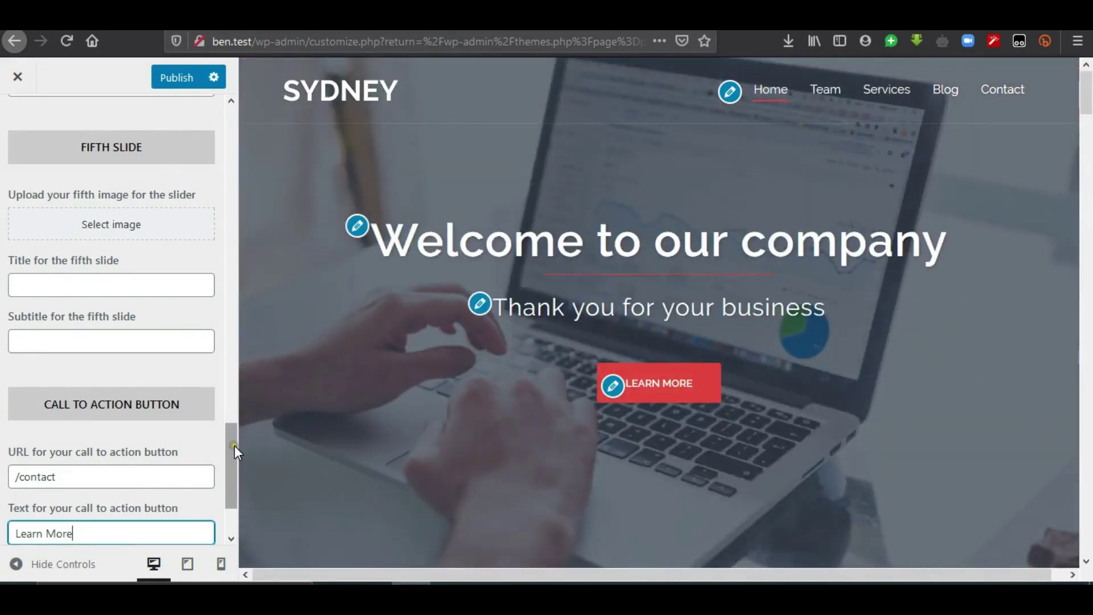
pyautogui.moveTo(234, 445); pyautogui.dragTo(241, 155)
pyautogui.click(174, 84)
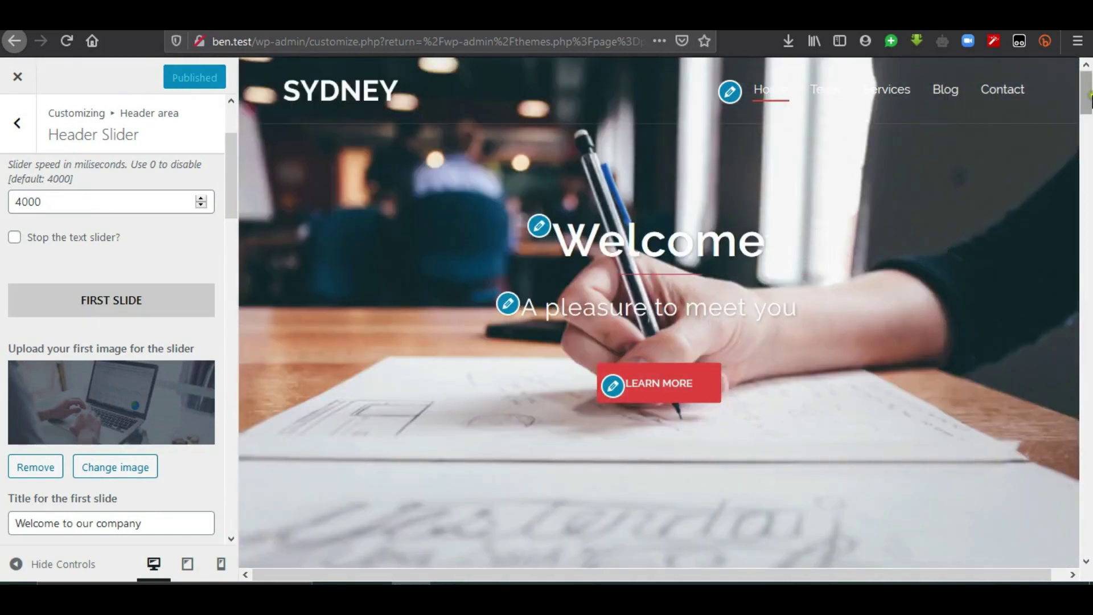
# - Look over the home page's Our Services section in the customizer preview and on the live site
pyautogui.scroll(-5, 723, 167)
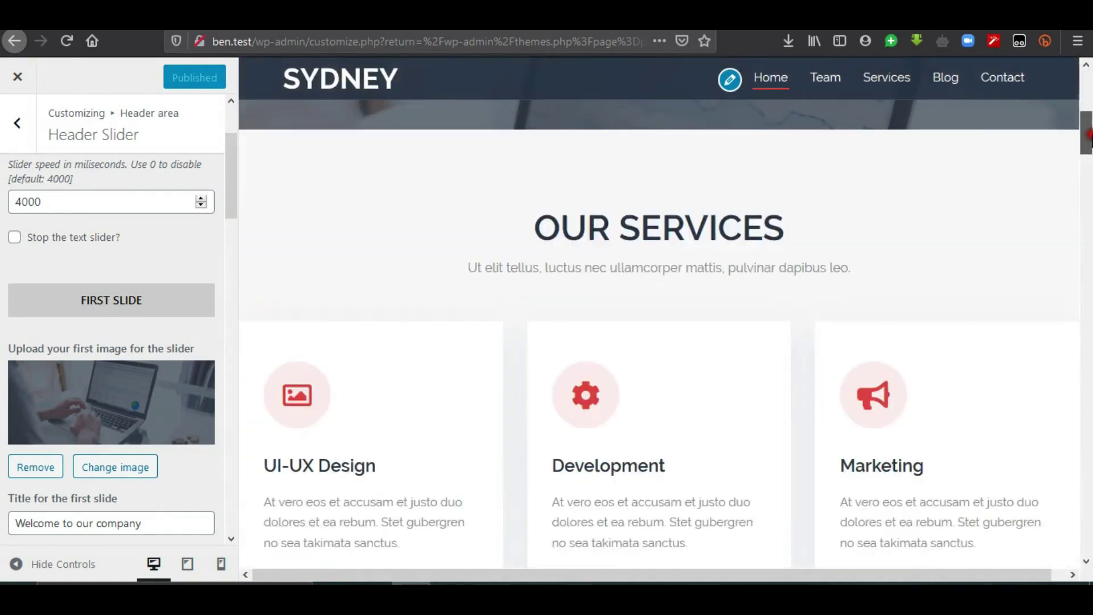
pyautogui.moveTo(1089, 171); pyautogui.dragTo(1088, 62)
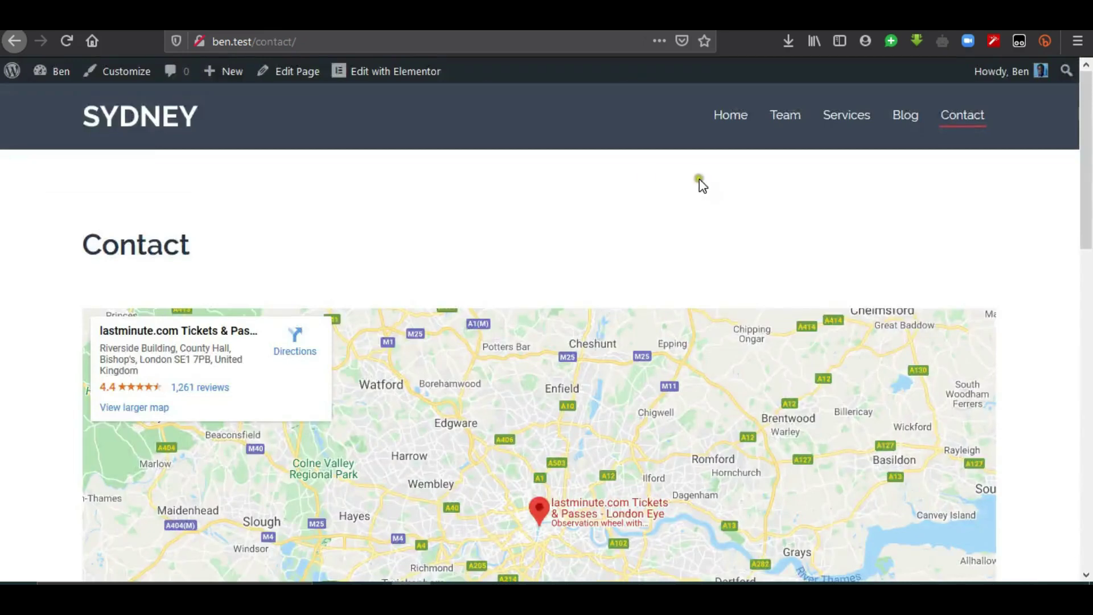
pyautogui.click(721, 121)
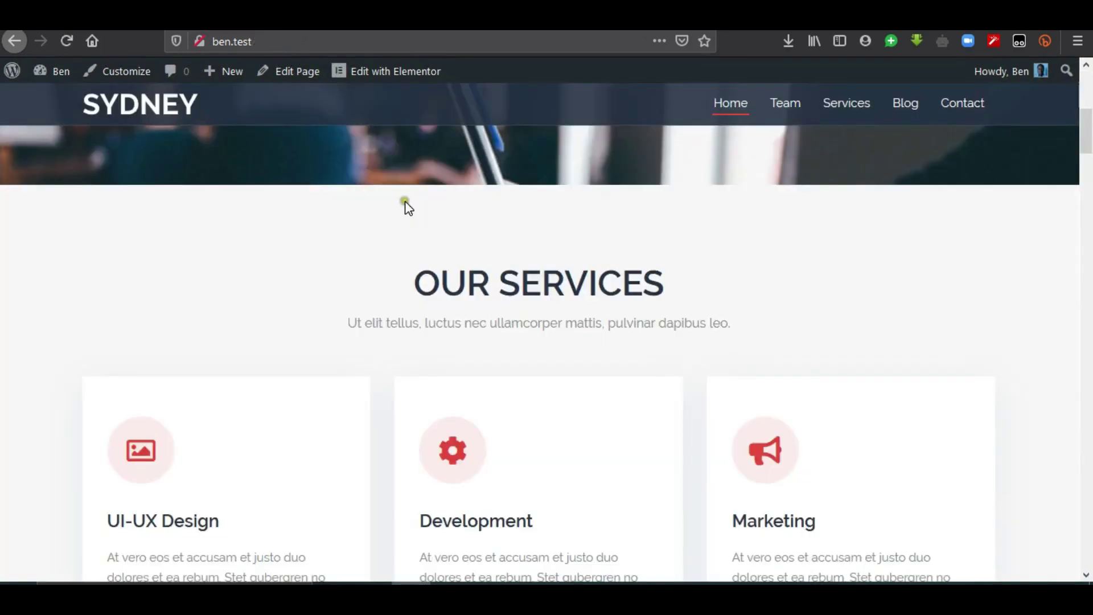
pyautogui.scroll(-5, 405, 205)
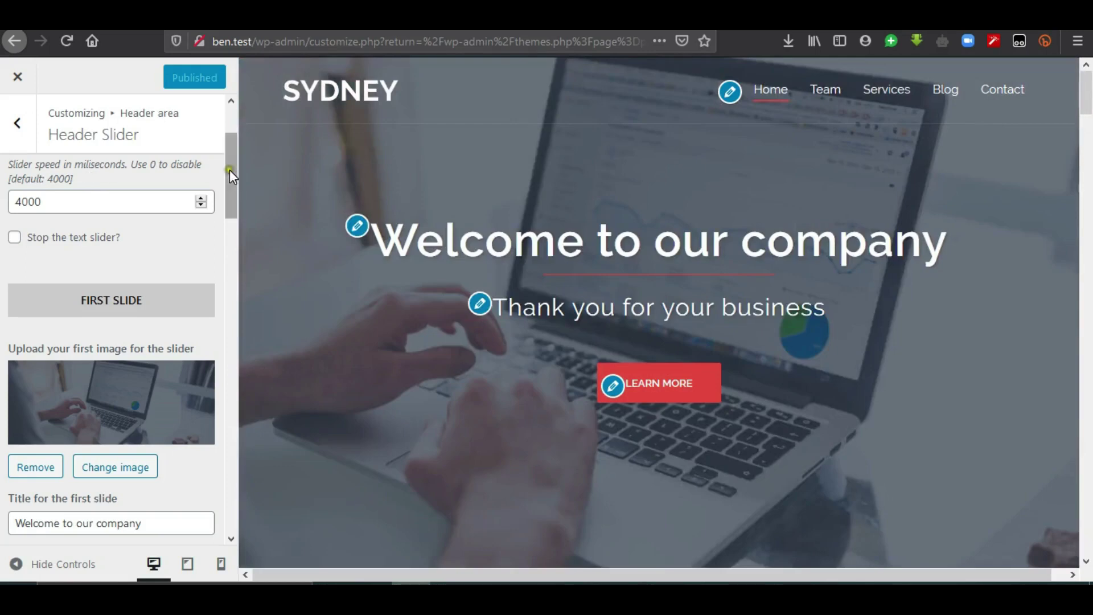
# - Leave the header slider settings and open the WordPress dashboard at ben.test/wp-admin/
pyautogui.scroll(3, 230, 167)
pyautogui.click(8, 122)
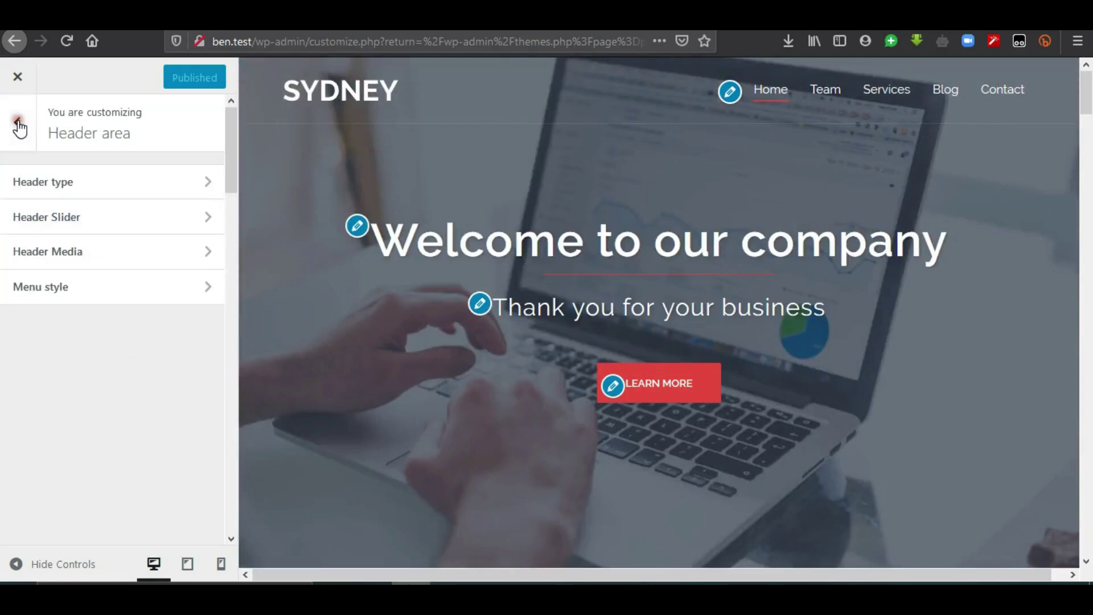
pyautogui.click(309, 40)
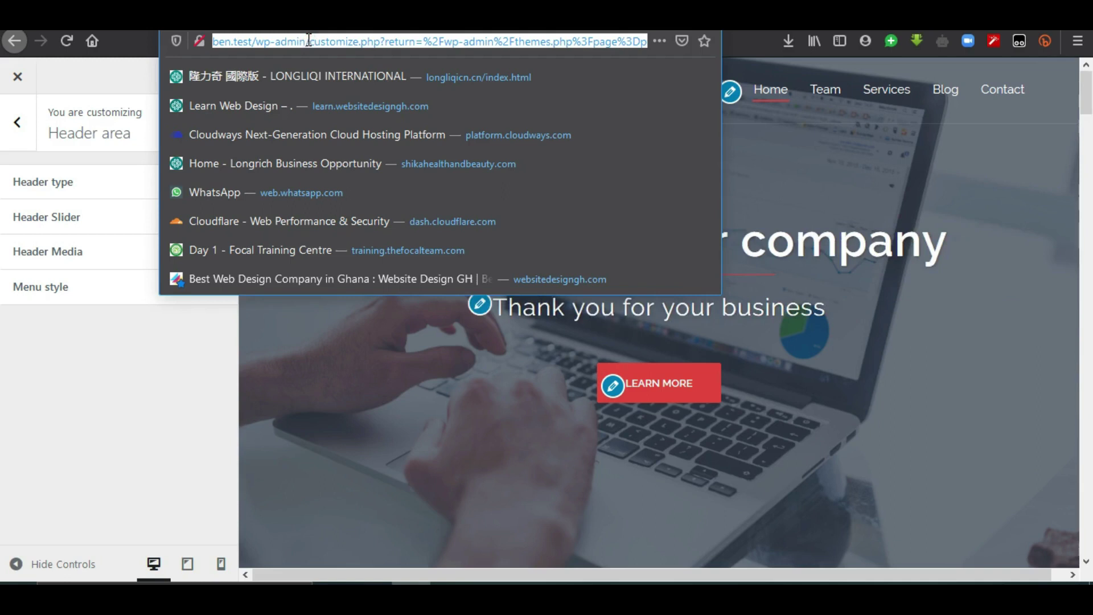
pyautogui.write('ben.test/wp')
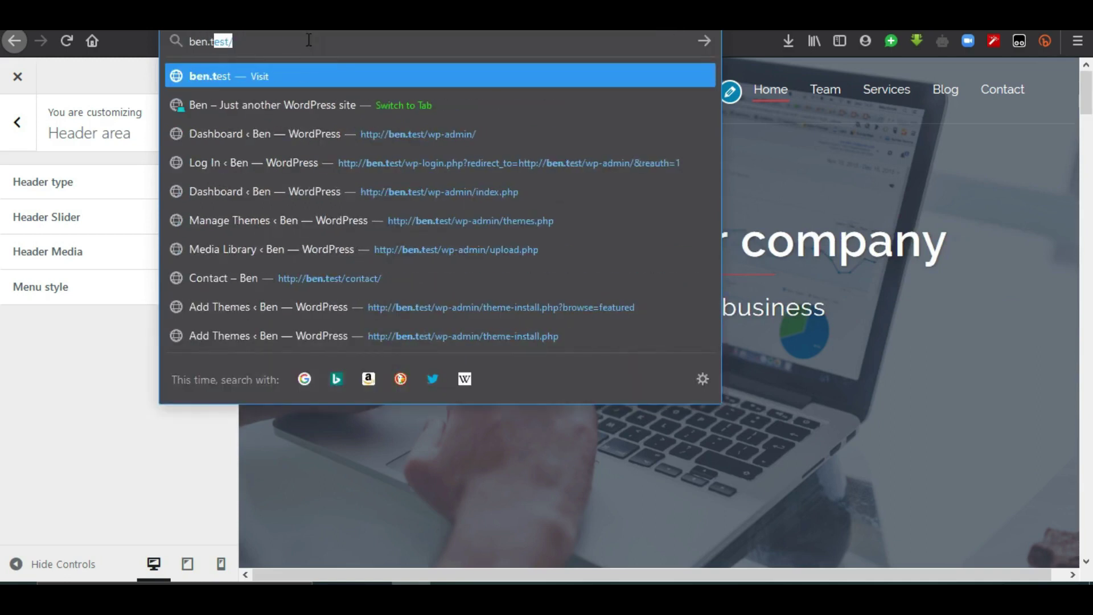
pyautogui.write('-admin/')
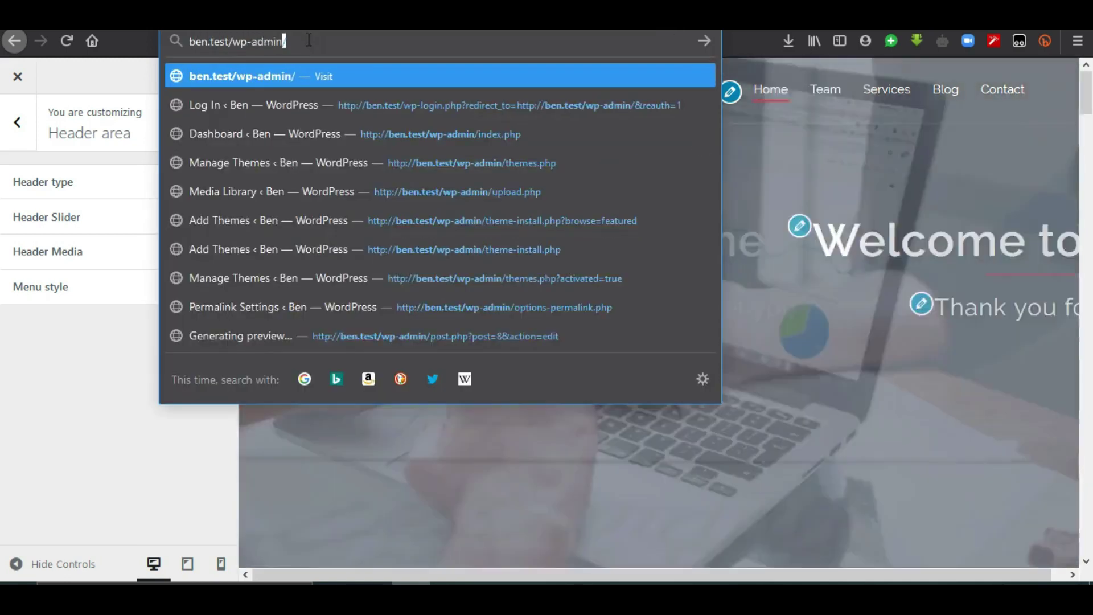
pyautogui.press('Return')
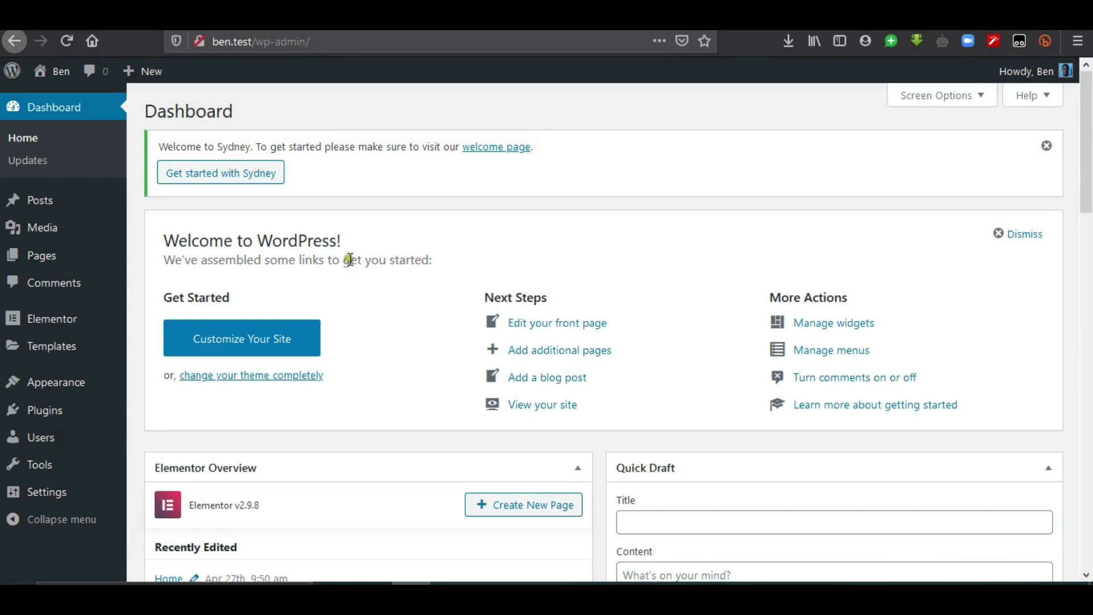
# - Find the Home front page among the site's pages and open it for editing with Elementor
pyautogui.click(74, 270)
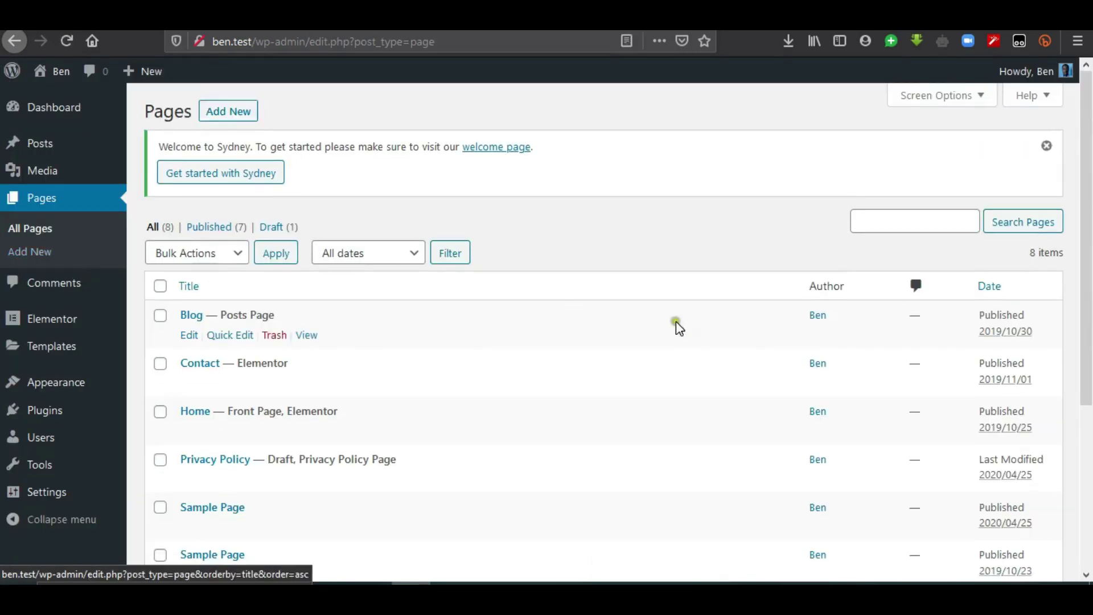
pyautogui.scroll(-3, 676, 319)
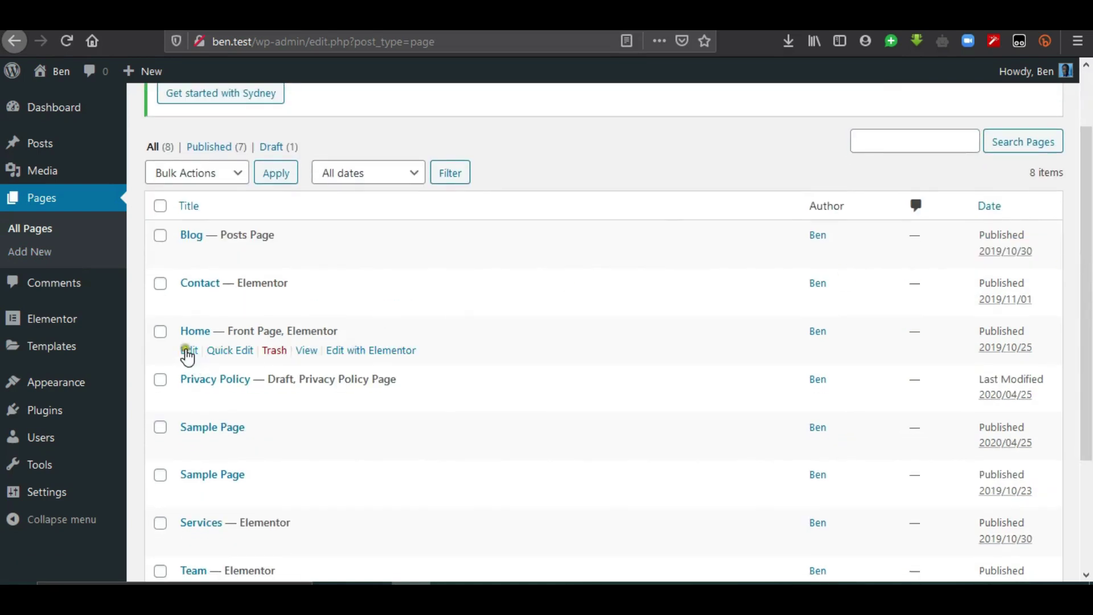
pyautogui.click(368, 351)
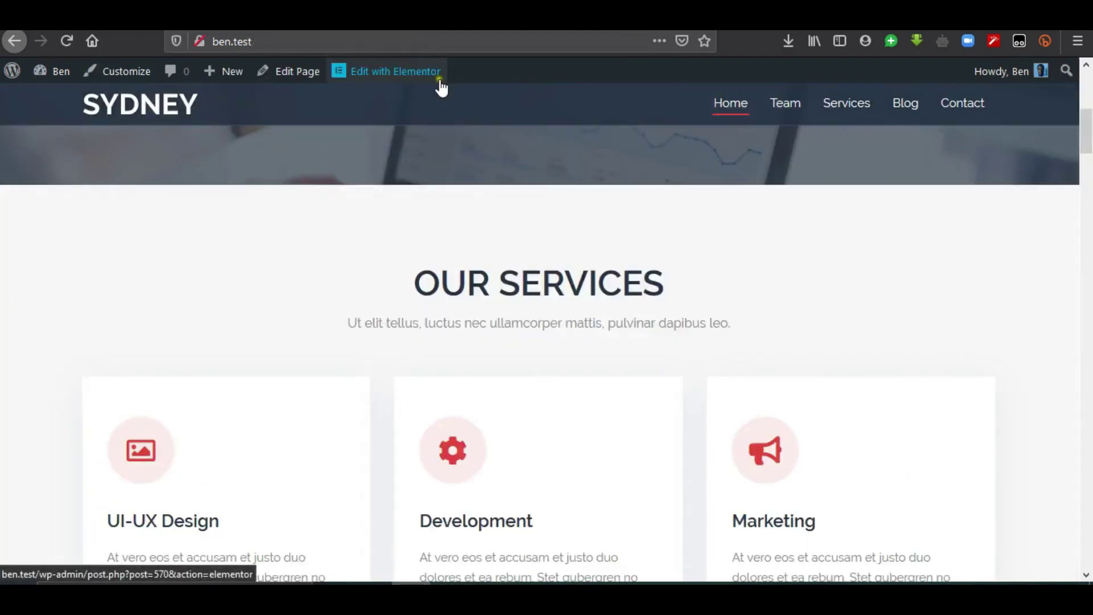
pyautogui.click(440, 81)
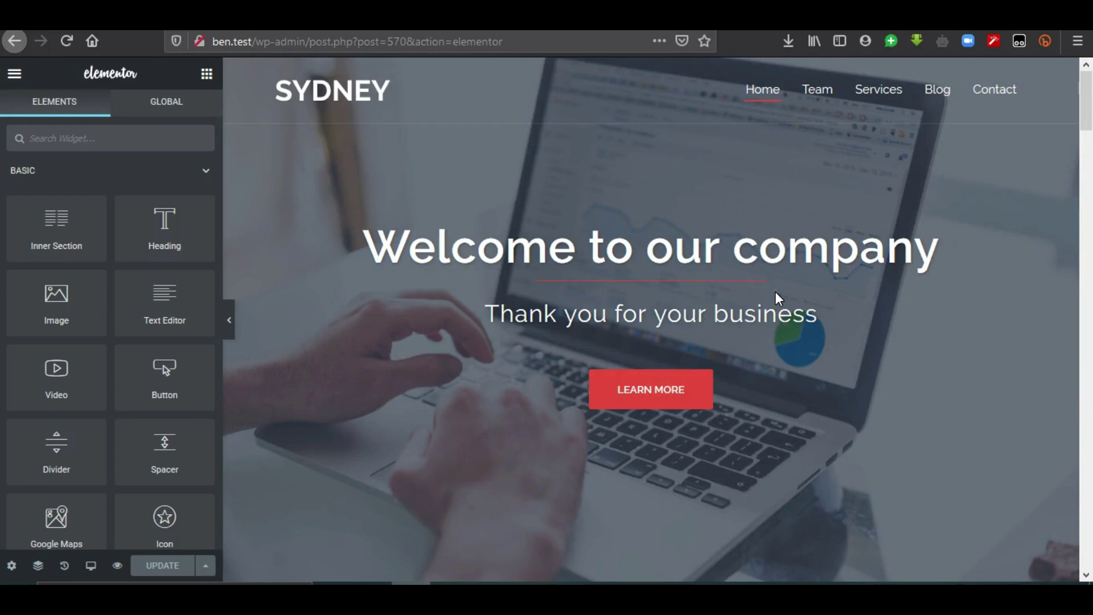
# - Change the "Our Services" heading below the slider to "Services"
pyautogui.click(1089, 122)
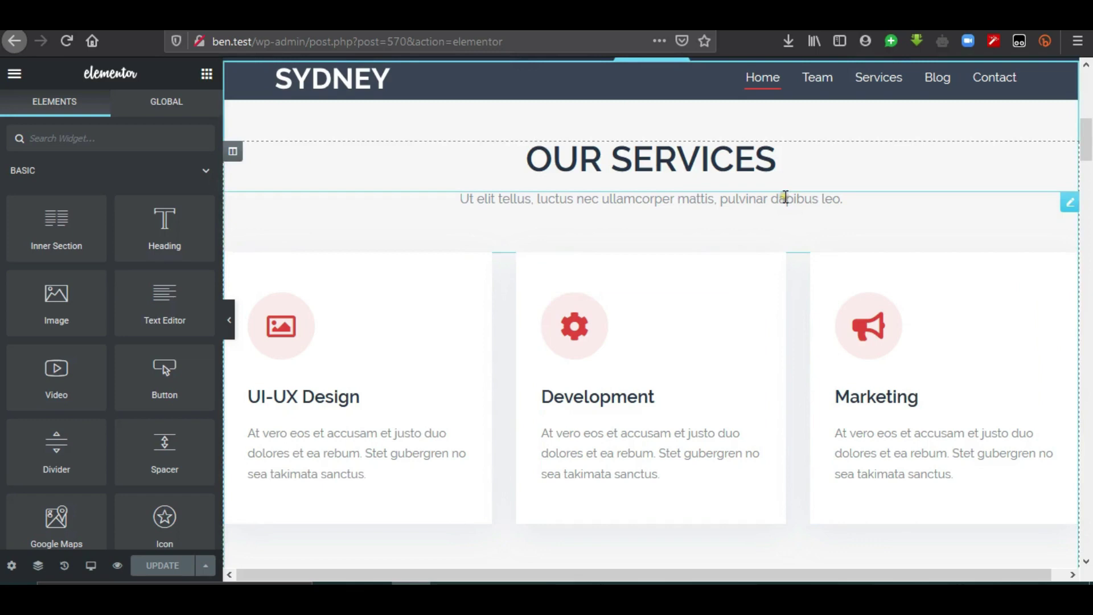
pyautogui.moveTo(1088, 143); pyautogui.dragTo(1088, 124)
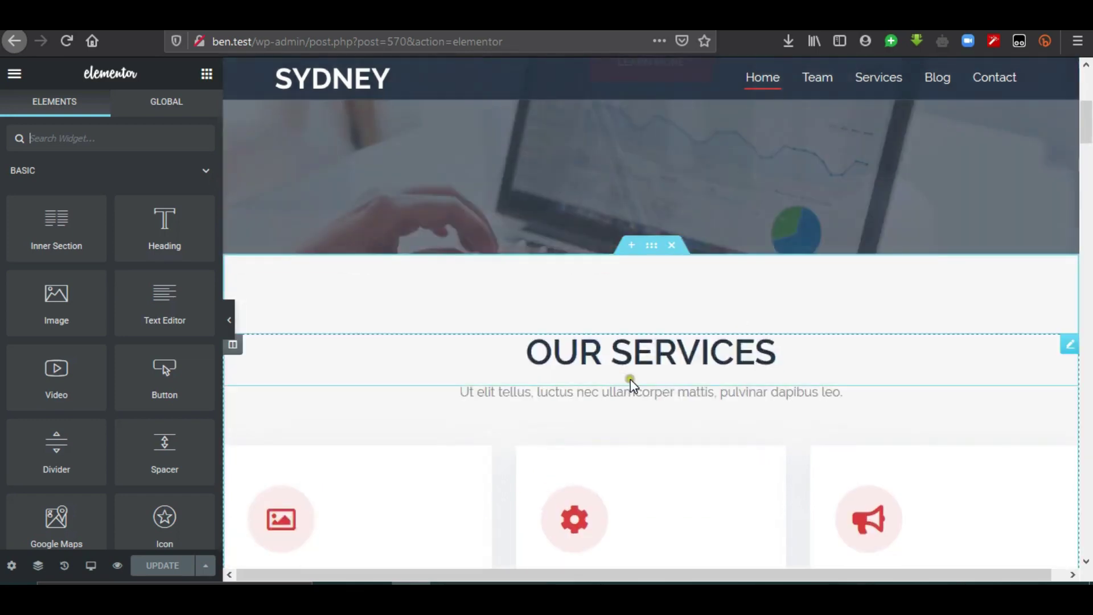
pyautogui.click(1070, 357)
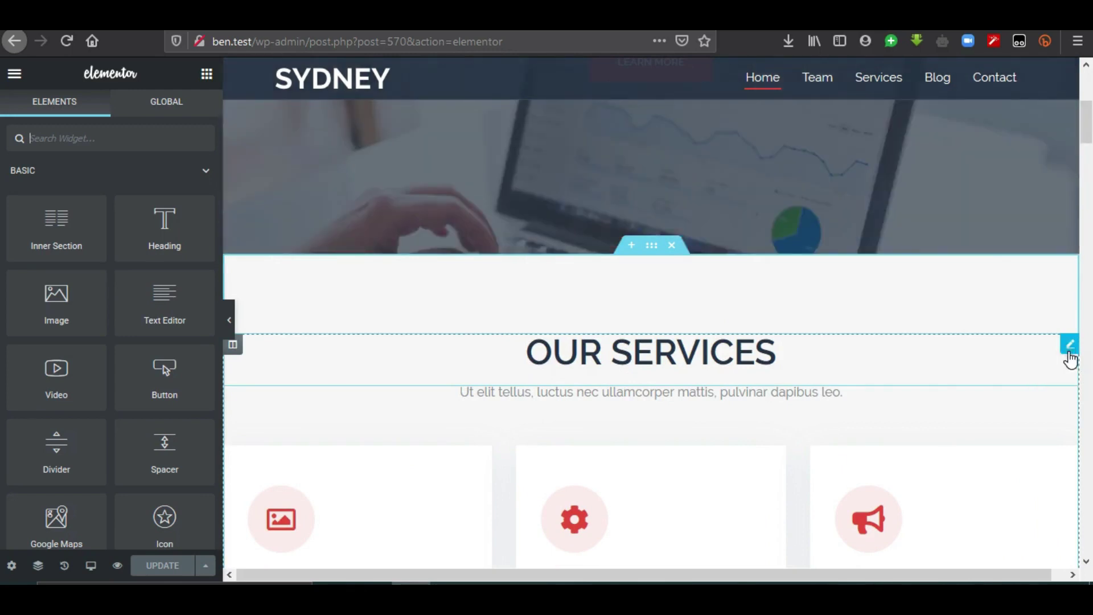
pyautogui.click(108, 212)
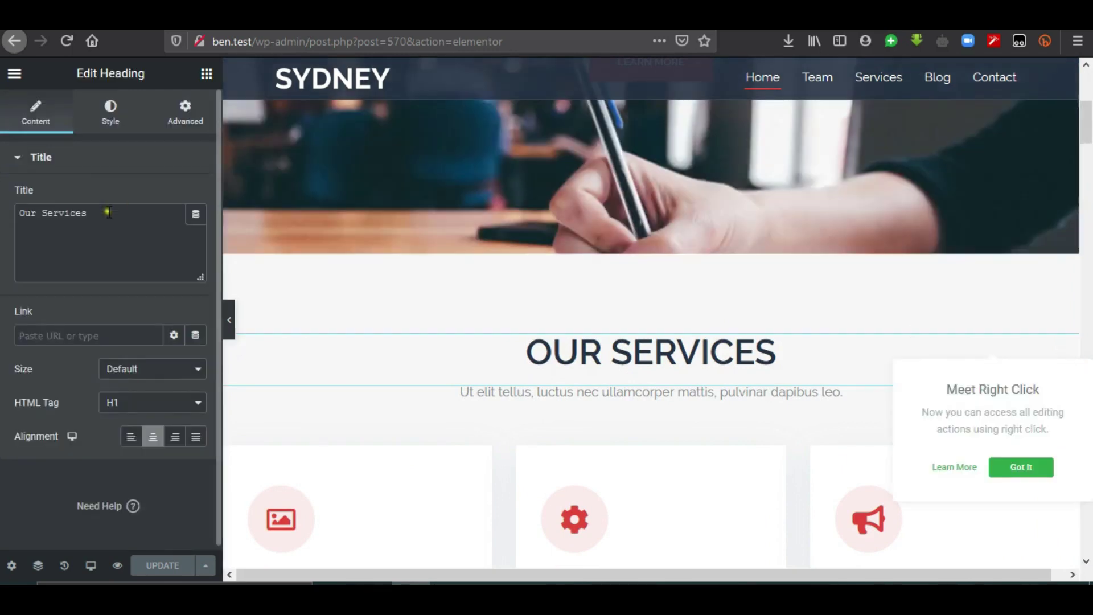
pyautogui.tripleClick(110, 212)
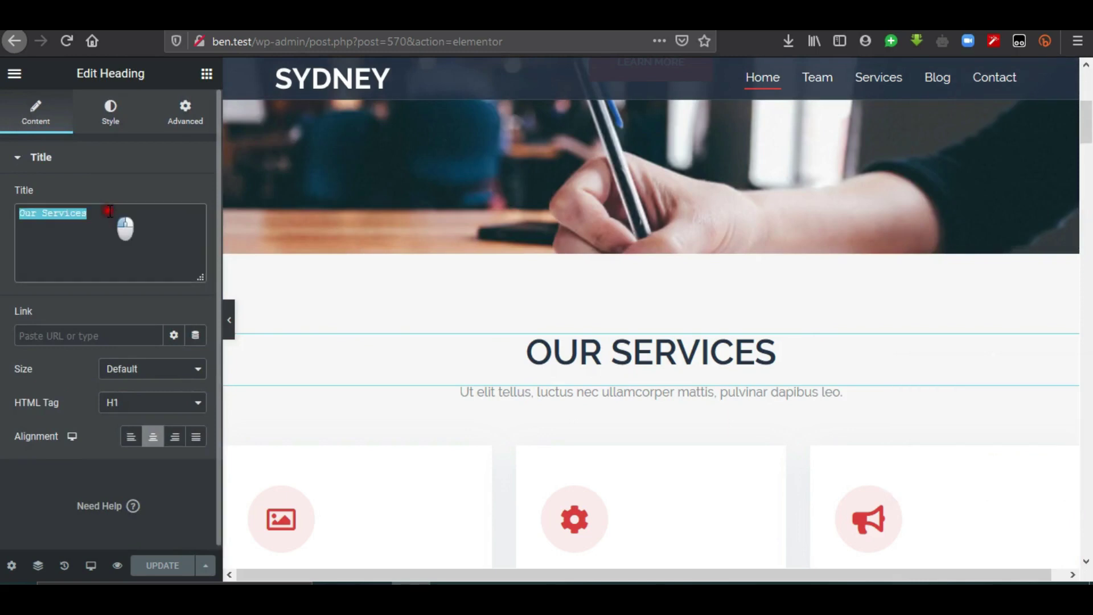
pyautogui.click(110, 211)
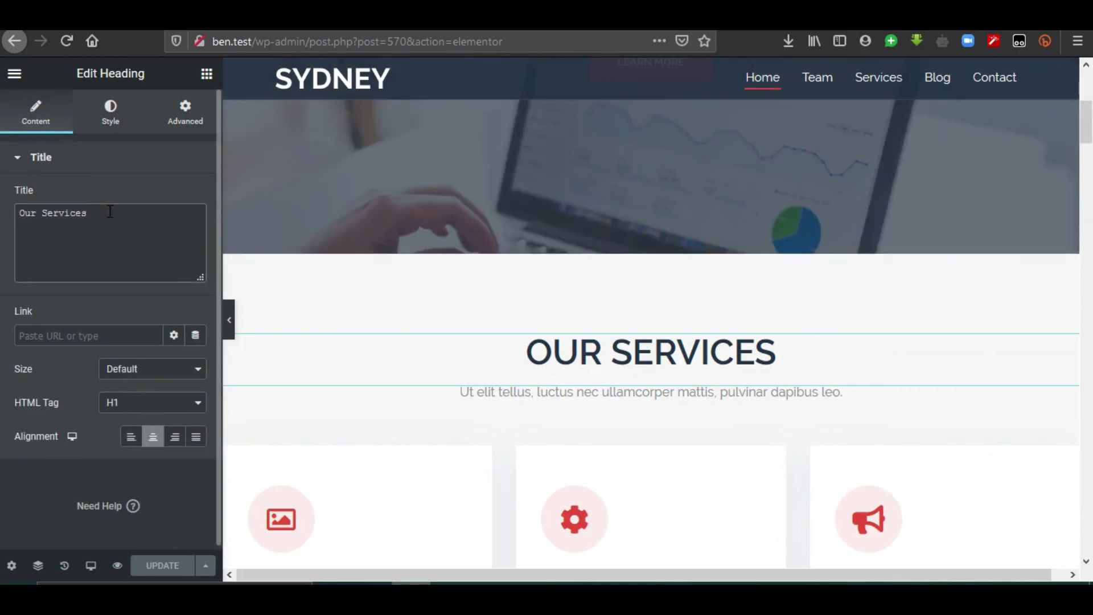
pyautogui.doubleClick(29, 215)
pyautogui.press('BackSpace')
pyautogui.click(91, 212)
pyautogui.press('BackSpace')
pyautogui.press('BackSpace')
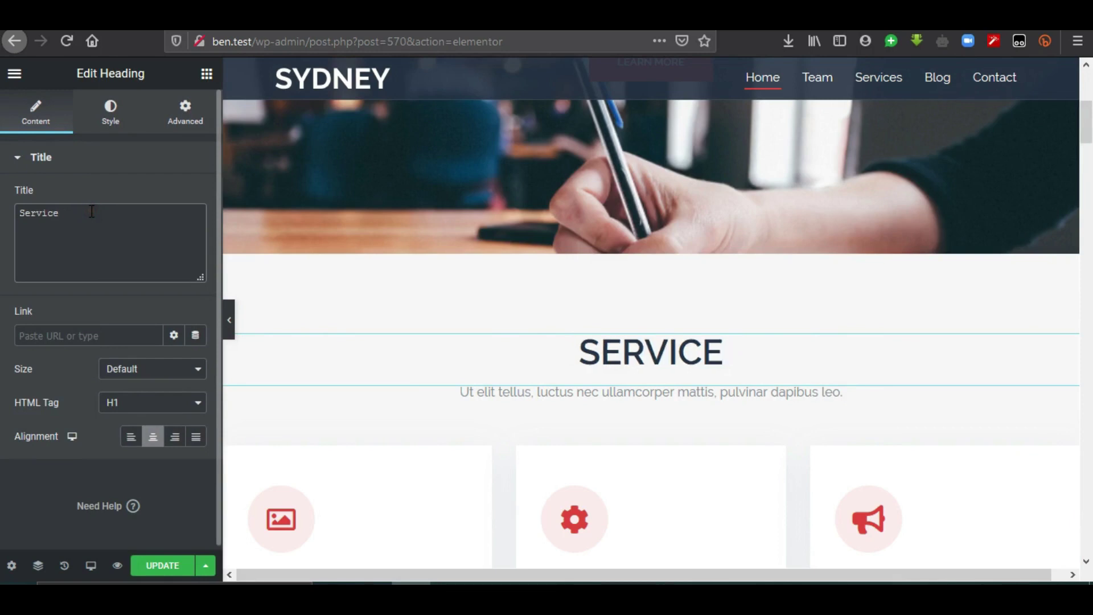
pyautogui.write('es')
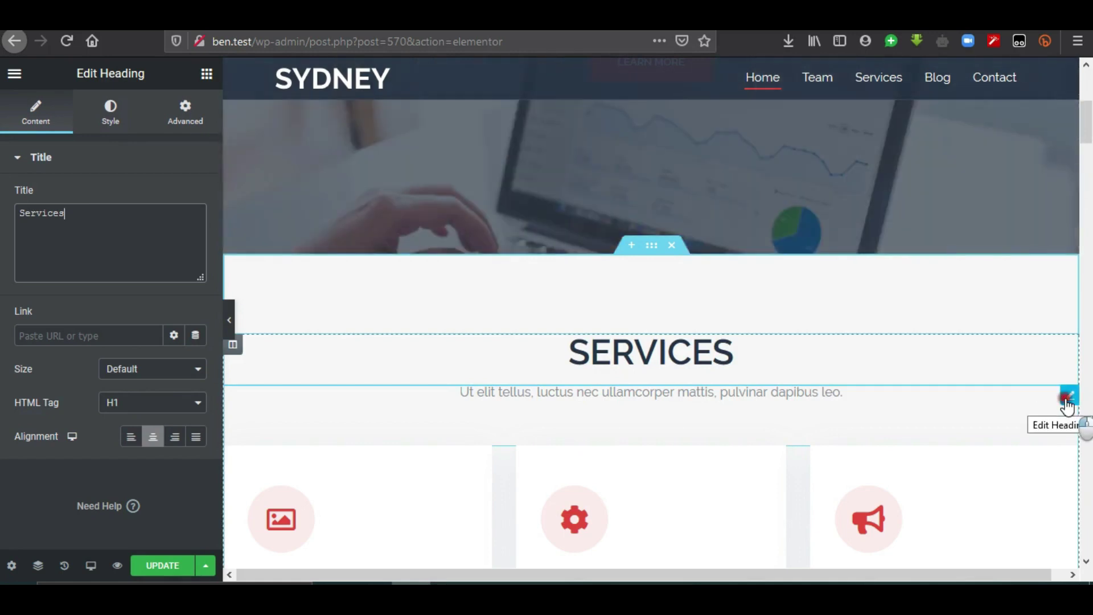
# - Replace the placeholder subheading under the Services heading with "These are our services"
pyautogui.click(1066, 404)
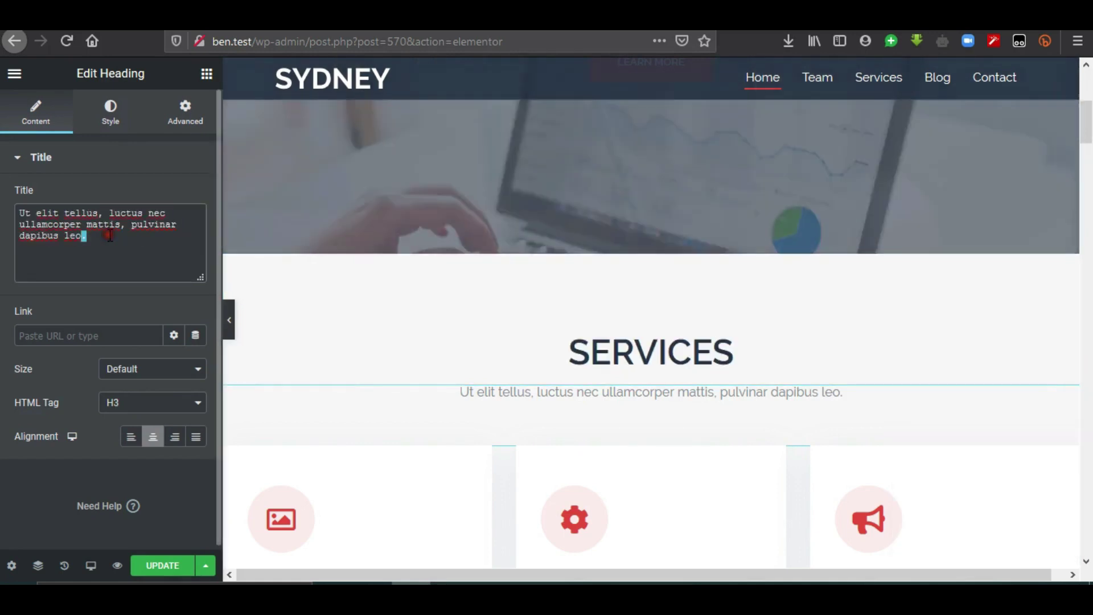
pyautogui.tripleClick(110, 235)
pyautogui.write('These are our services')
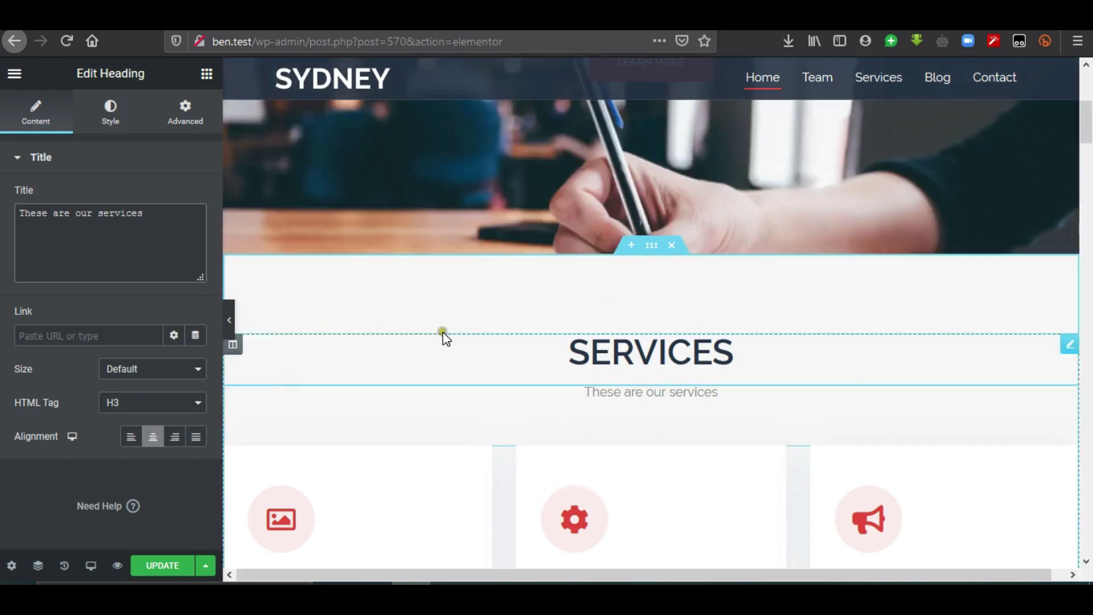
# - Try boxed content widths of 1056 and 500 on the services section and clear the width value again
pyautogui.click(641, 251)
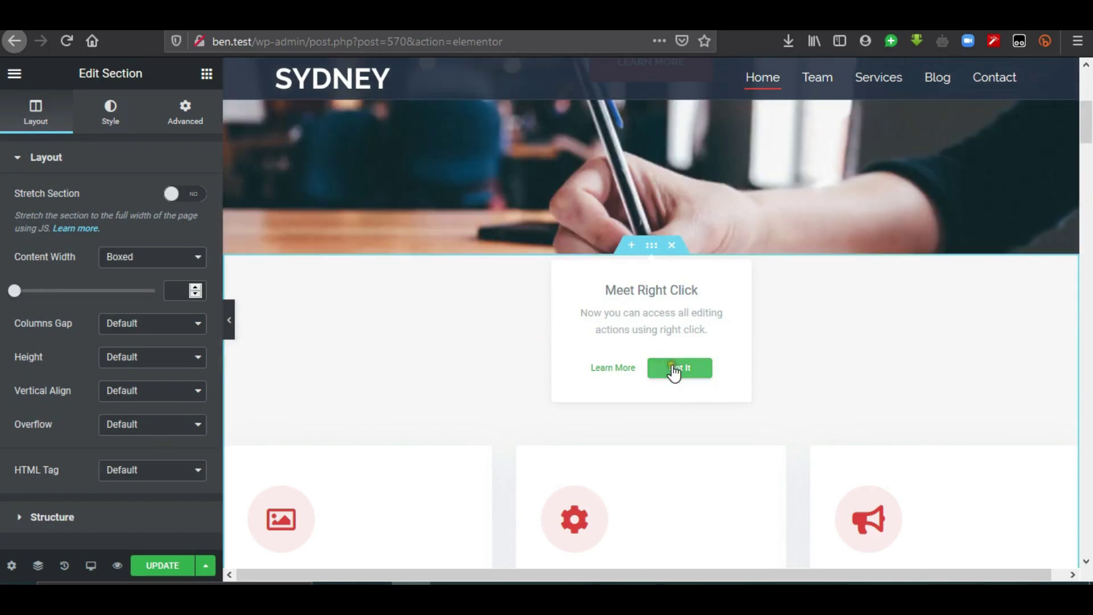
pyautogui.click(679, 367)
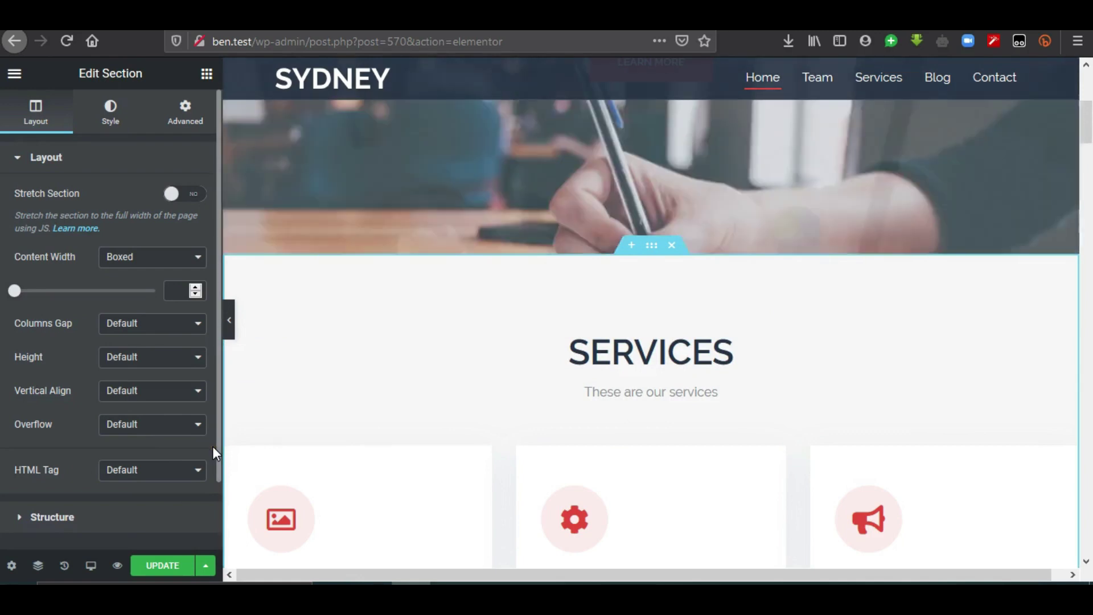
pyautogui.moveTo(39, 293); pyautogui.dragTo(85, 292)
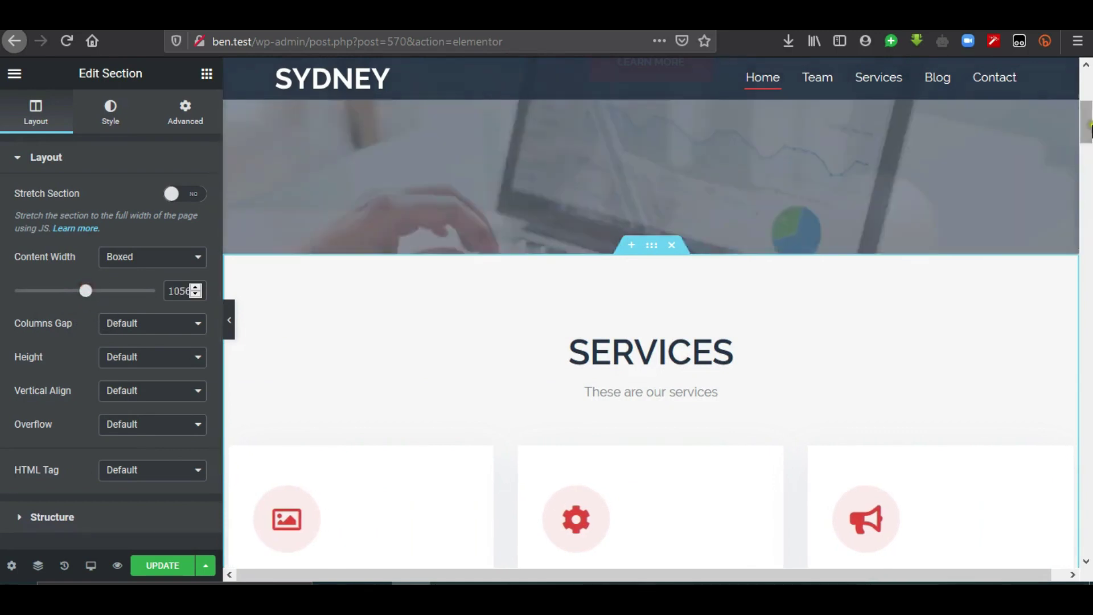
pyautogui.scroll(-3, 930, 187)
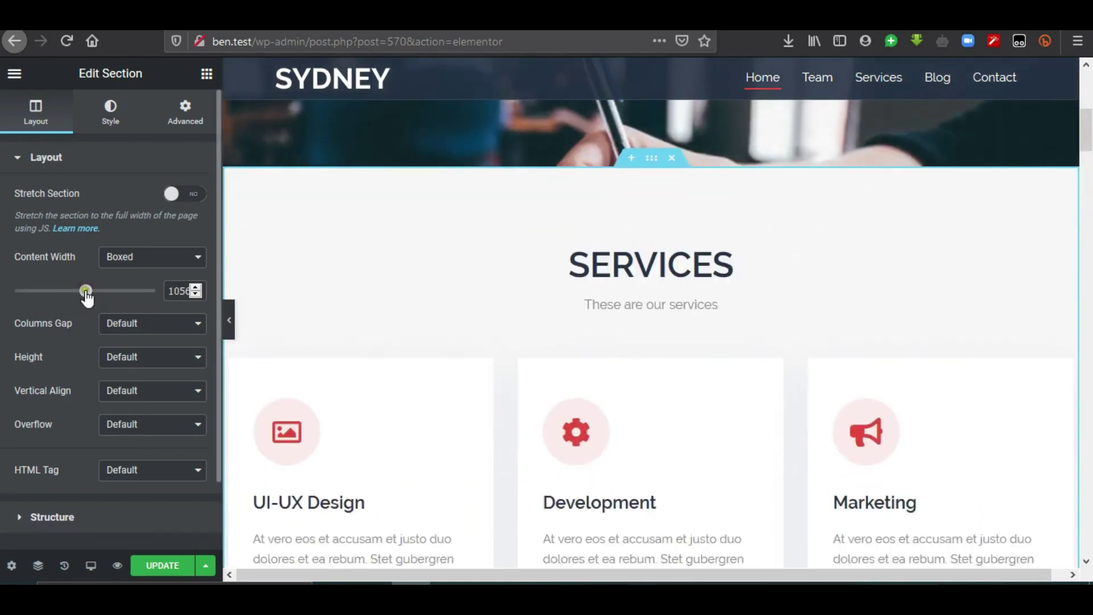
pyautogui.moveTo(87, 295); pyautogui.dragTo(2, 299)
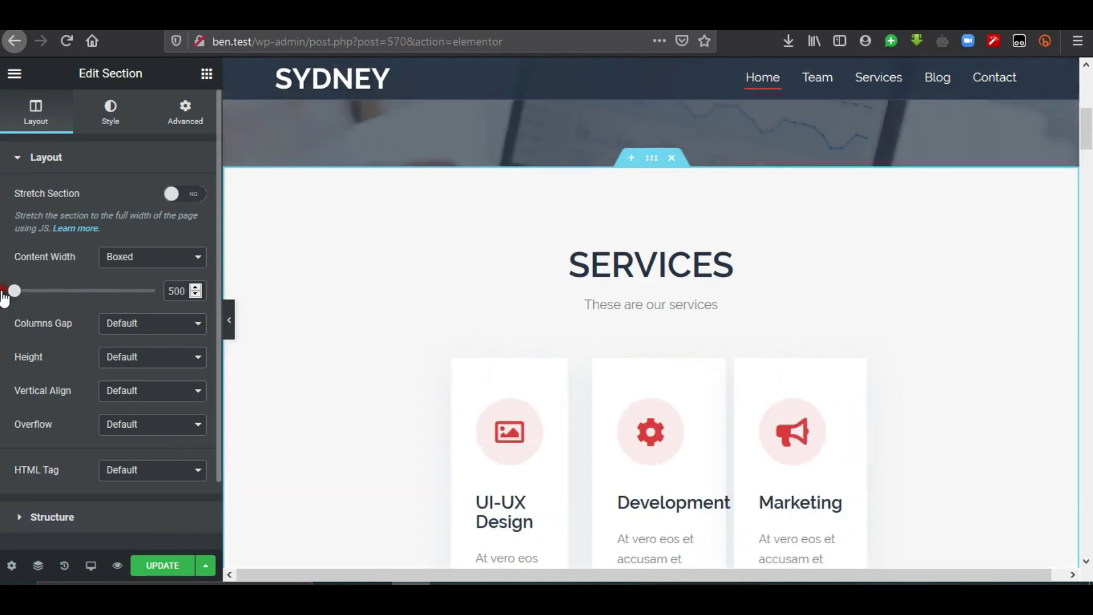
pyautogui.doubleClick(173, 290)
pyautogui.press('BackSpace')
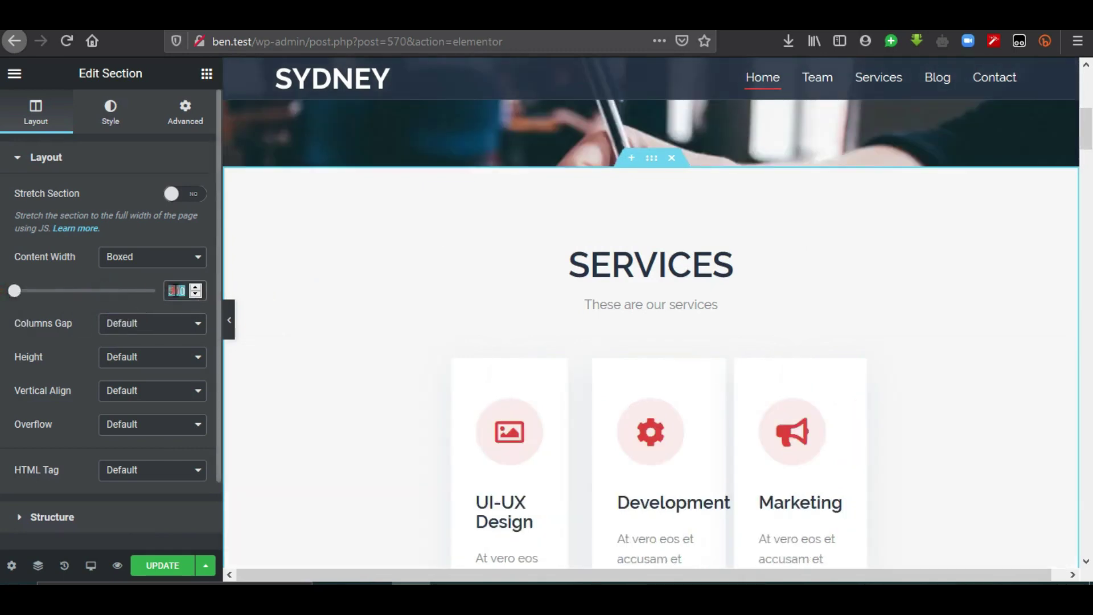
# - Change the title of the UI-UX Design icon box in the services section to "Web Design"
pyautogui.scroll(-2, 1087, 150)
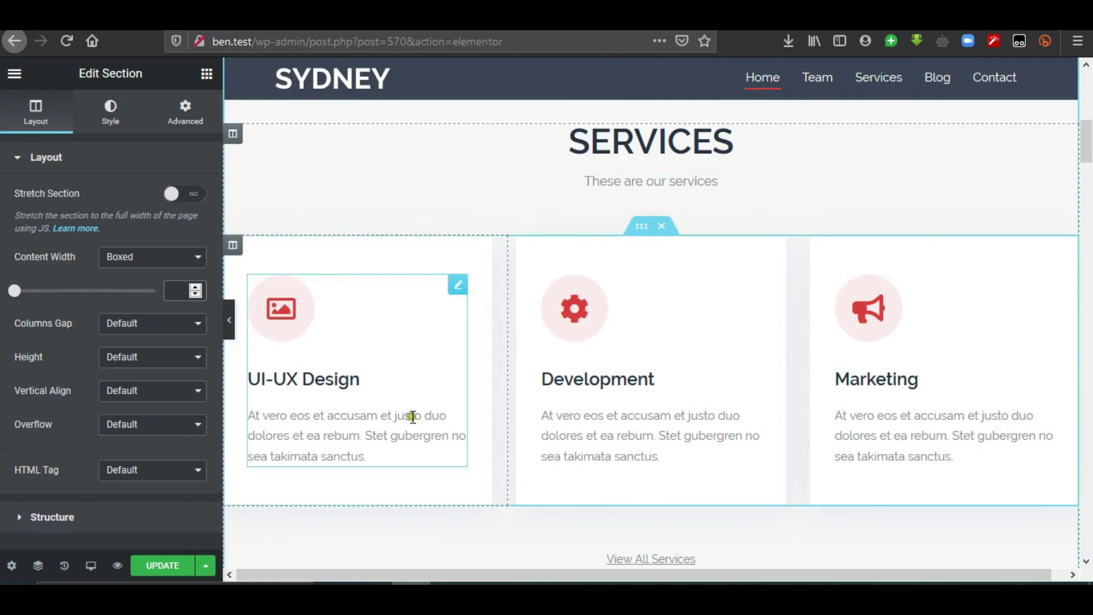
pyautogui.click(459, 285)
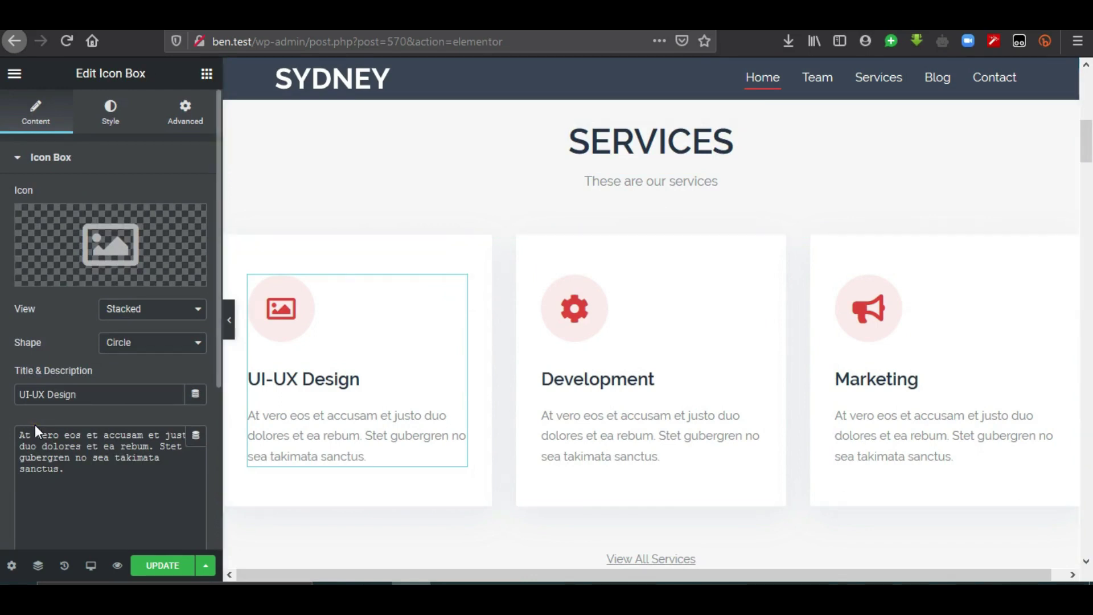
pyautogui.tripleClick(93, 397)
pyautogui.write('Web Design')
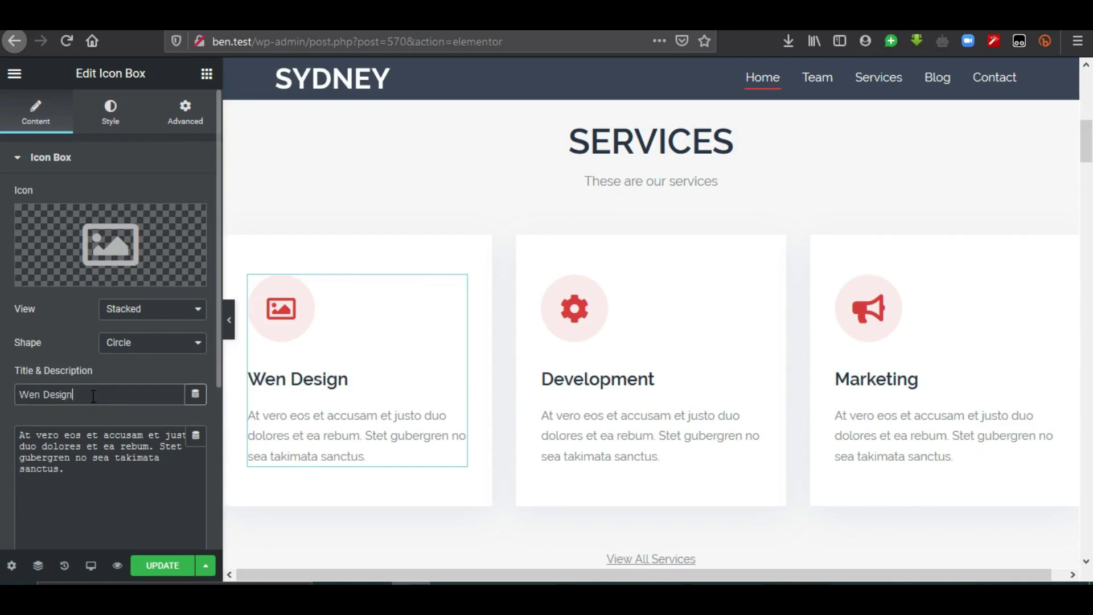
# - Replace the Web Design box's placeholder description with "This is our first service"
pyautogui.tripleClick(74, 471)
pyautogui.press('BackSpace')
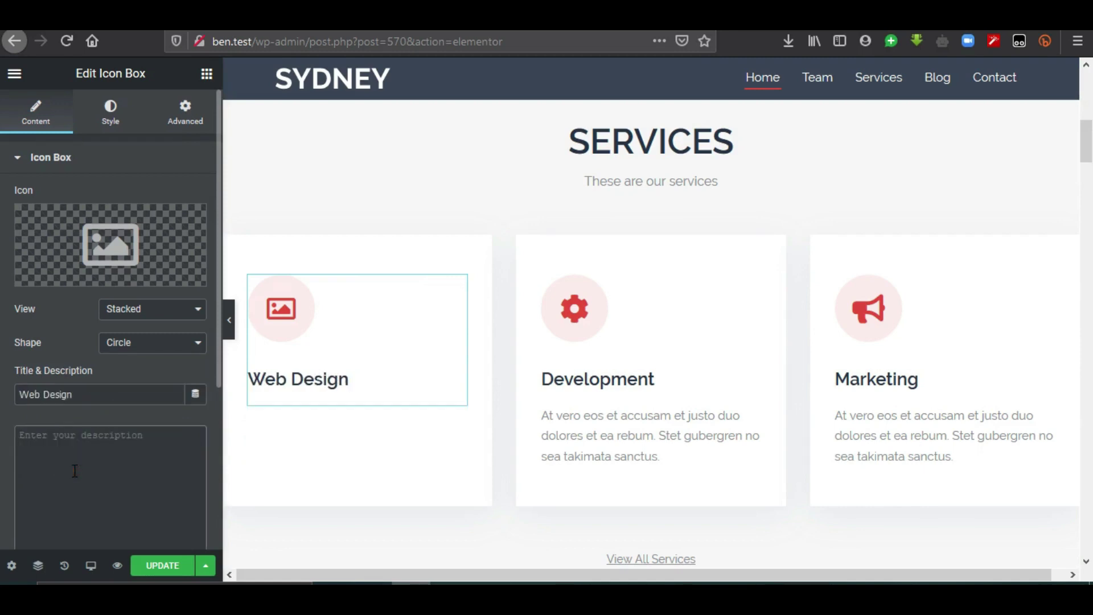
pyautogui.write('This is ')
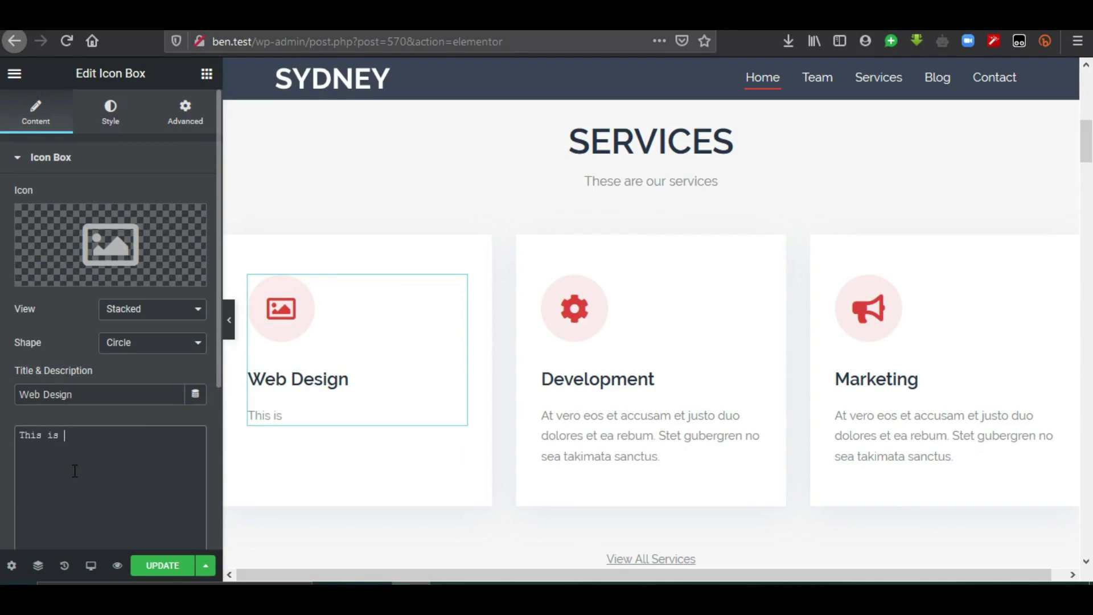
pyautogui.write('our first ser')
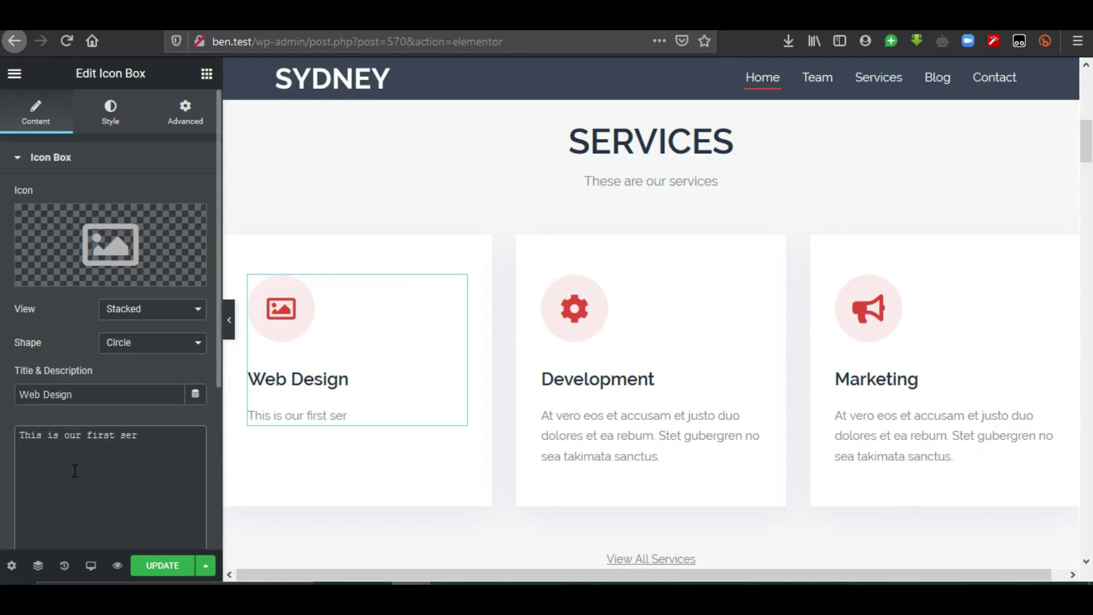
pyautogui.write('vice')
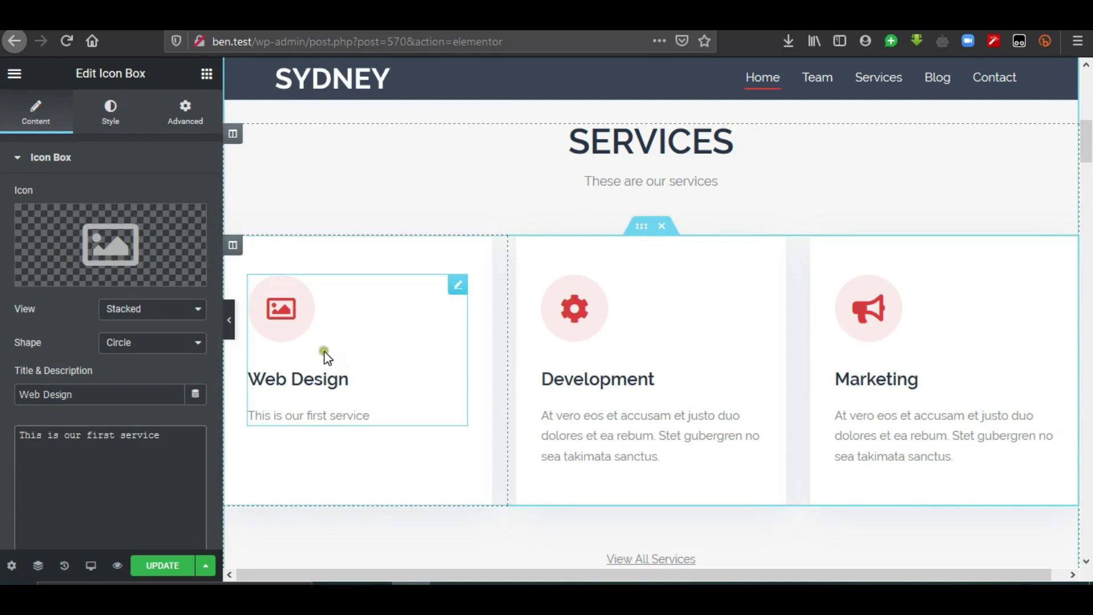
# - Search the icon library for "face" and insert the Facebook icon as the Web Design box's icon
pyautogui.moveTo(110, 244)
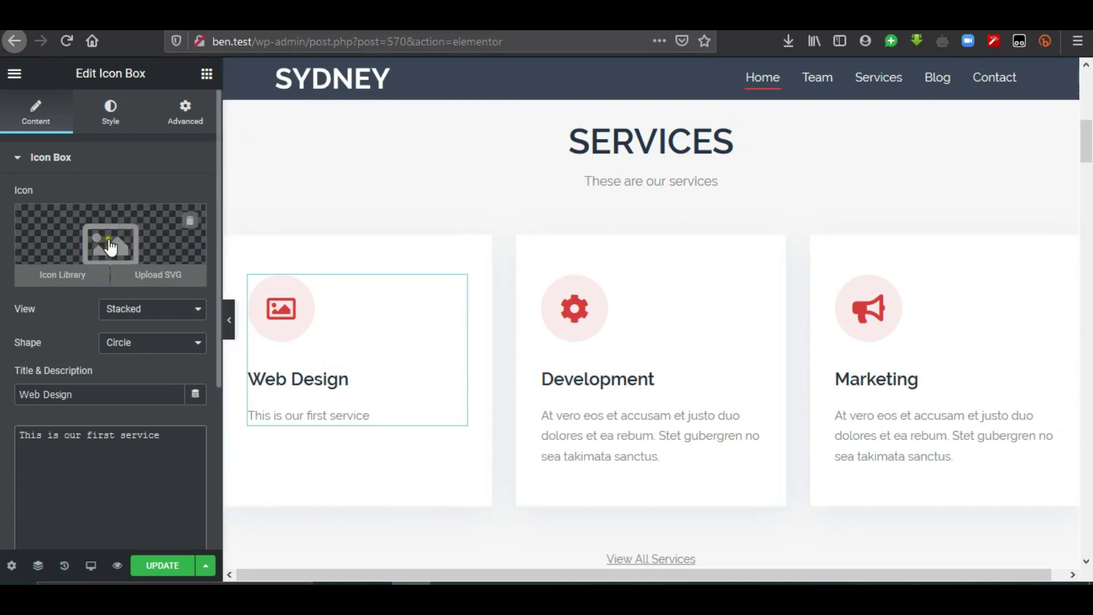
pyautogui.click(74, 277)
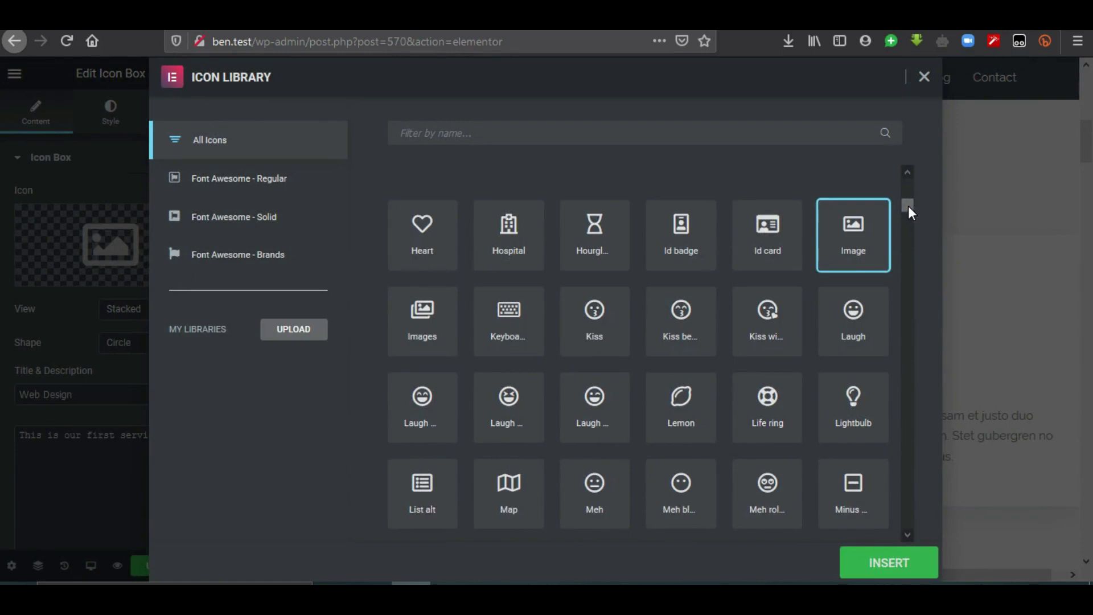
pyautogui.moveTo(908, 206); pyautogui.dragTo(910, 252)
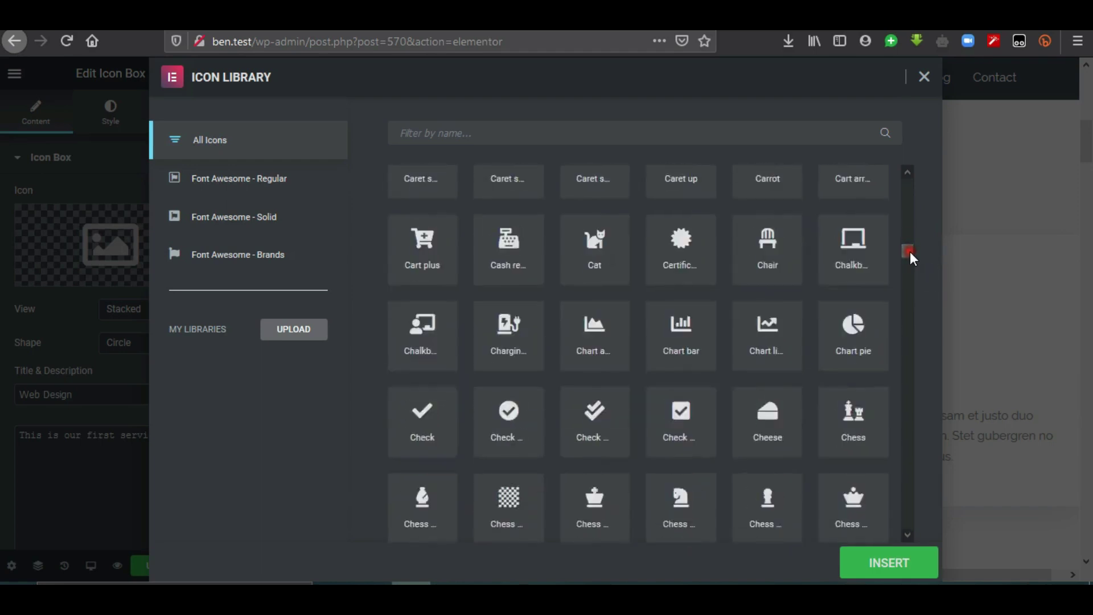
pyautogui.click(583, 125)
pyautogui.write('we')
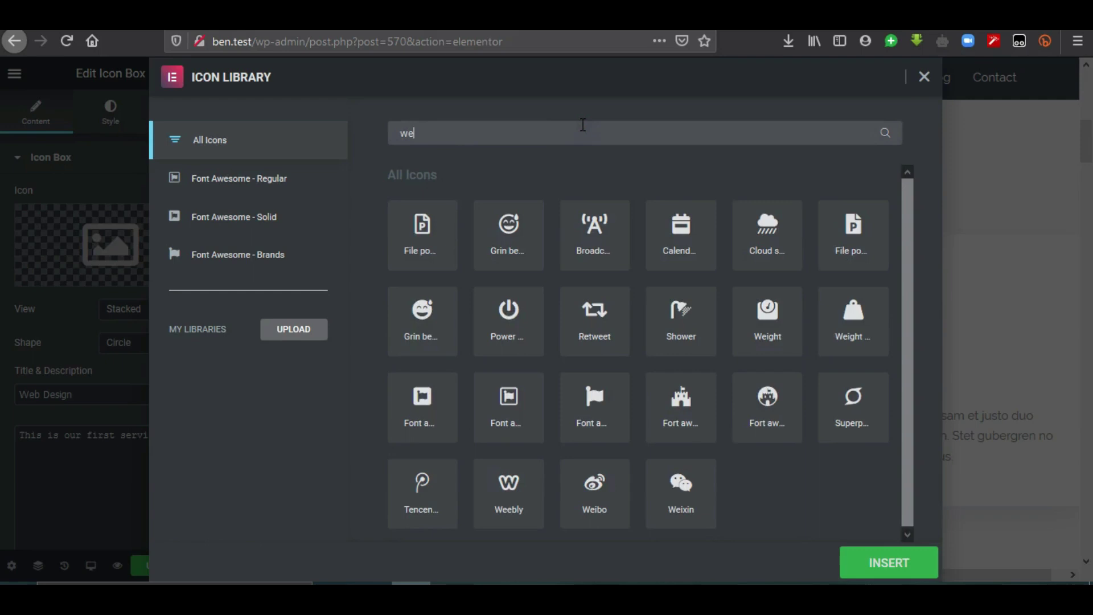
pyautogui.press('BackSpace')
pyautogui.press('BackSpace')
pyautogui.write('face')
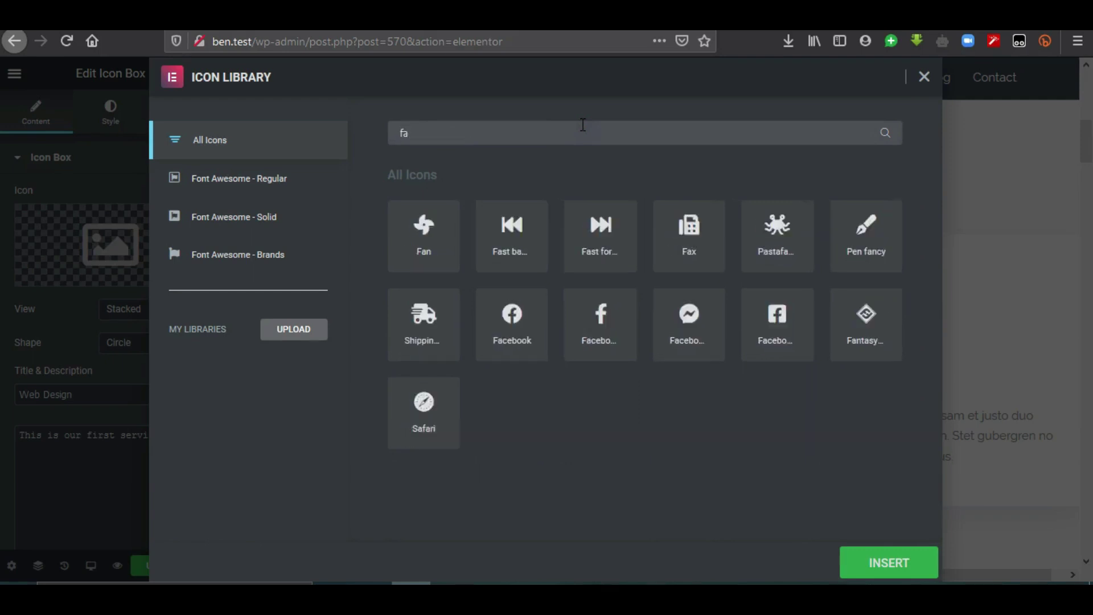
pyautogui.click(430, 224)
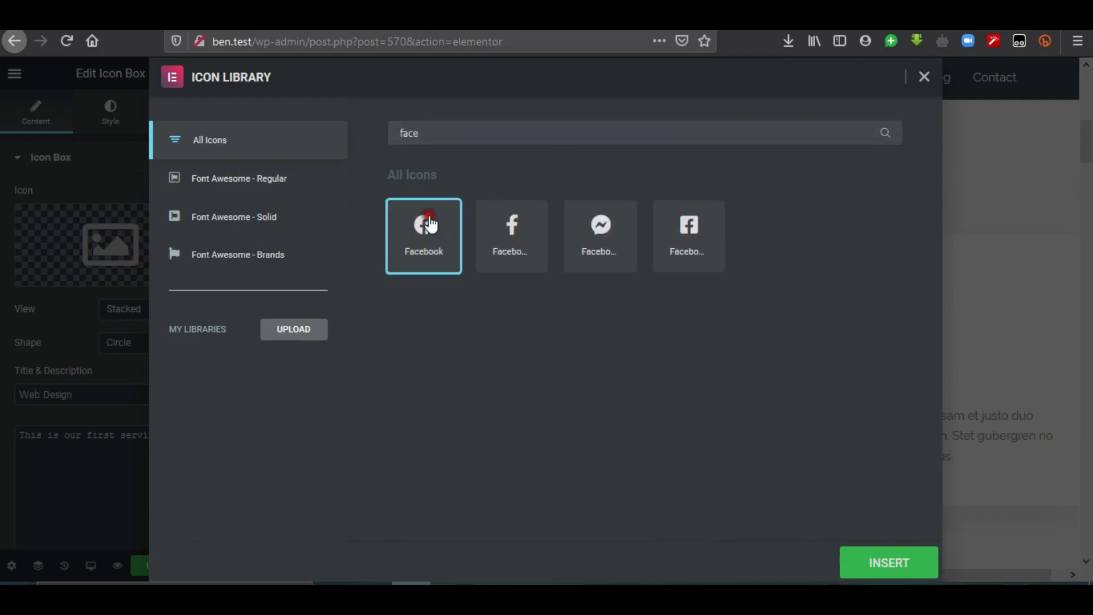
pyautogui.click(898, 564)
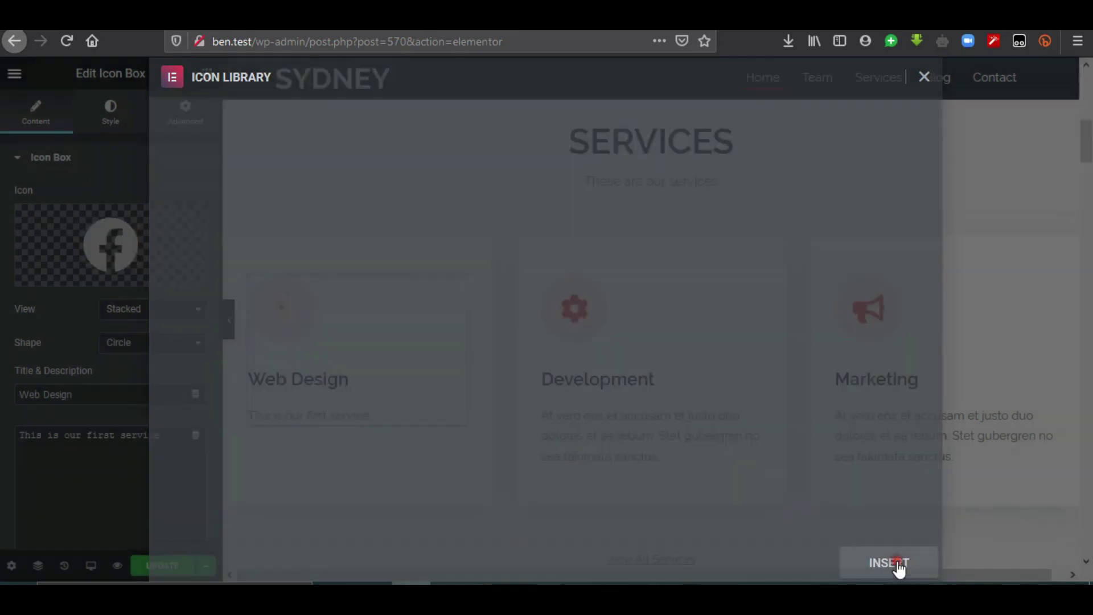
pyautogui.click(358, 334)
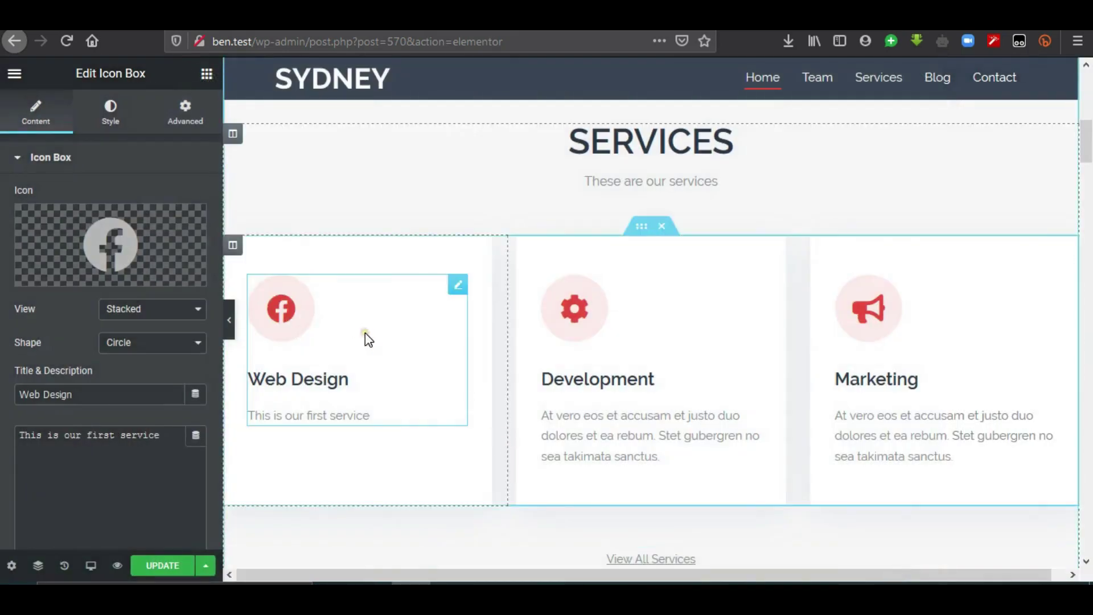
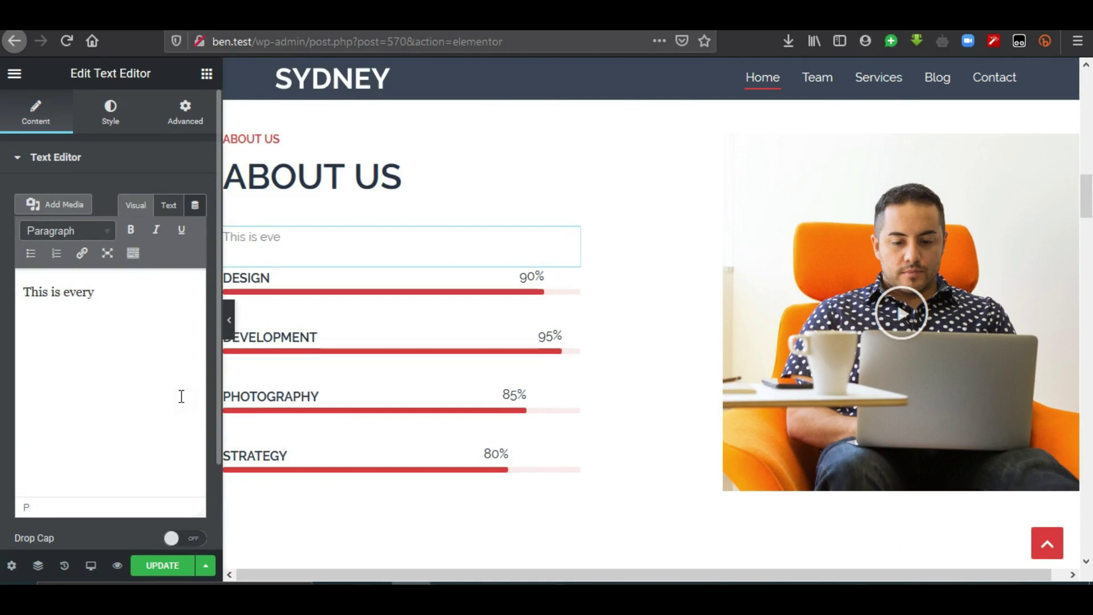
# - Complete the paragraph under the About Us heading so it reads "This is everything about us"
pyautogui.write('about us')
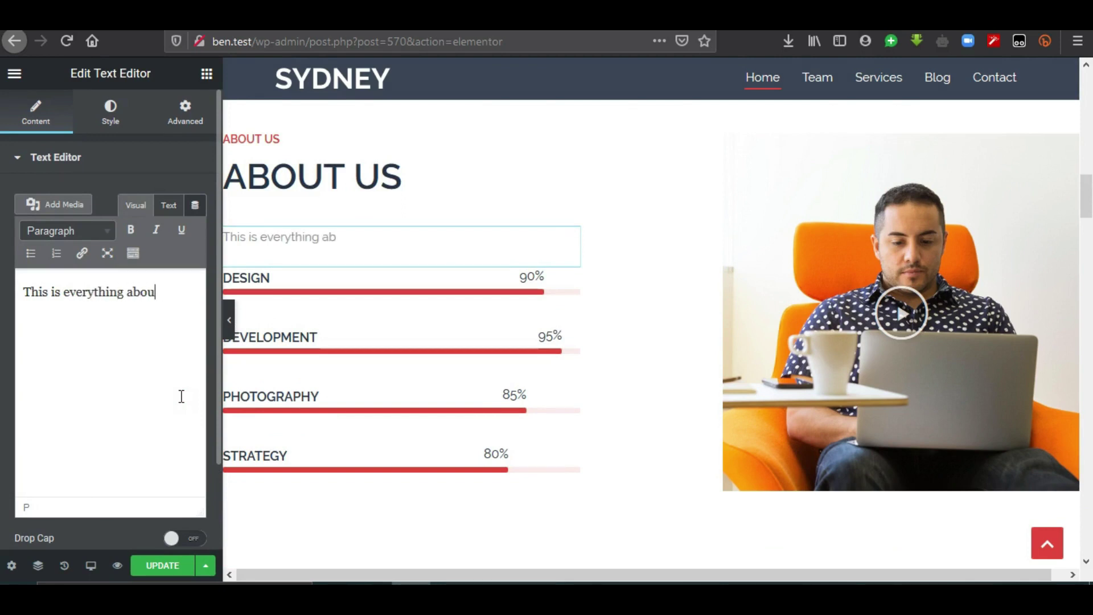
pyautogui.click(120, 361)
pyautogui.click(73, 359)
pyautogui.click(51, 320)
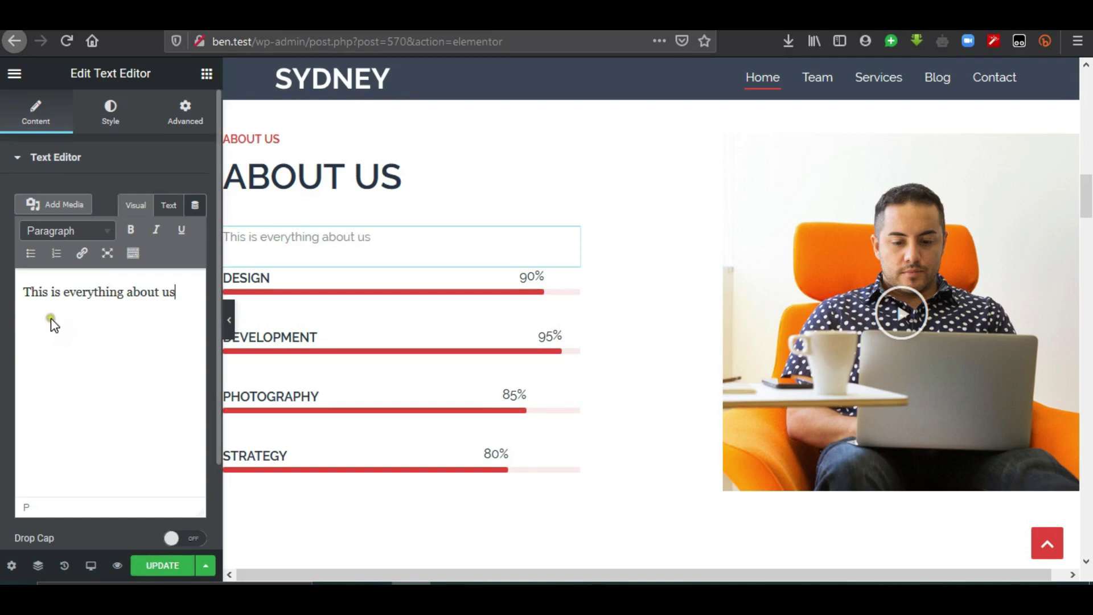
# - Turn on the drop cap for the About Us paragraph and update the page
pyautogui.click(187, 546)
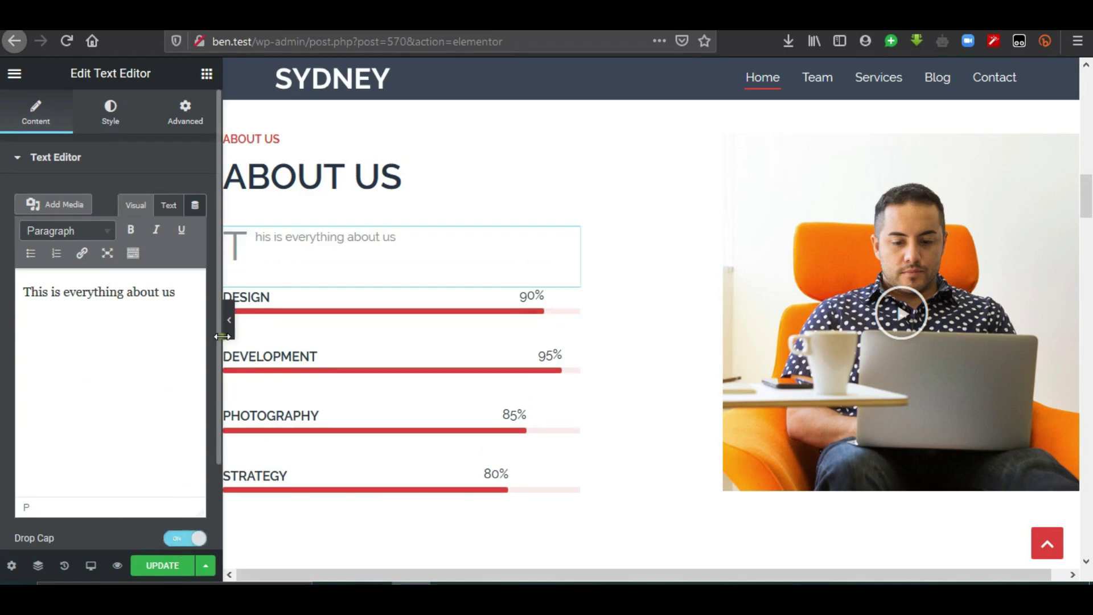
pyautogui.click(108, 320)
pyautogui.click(160, 567)
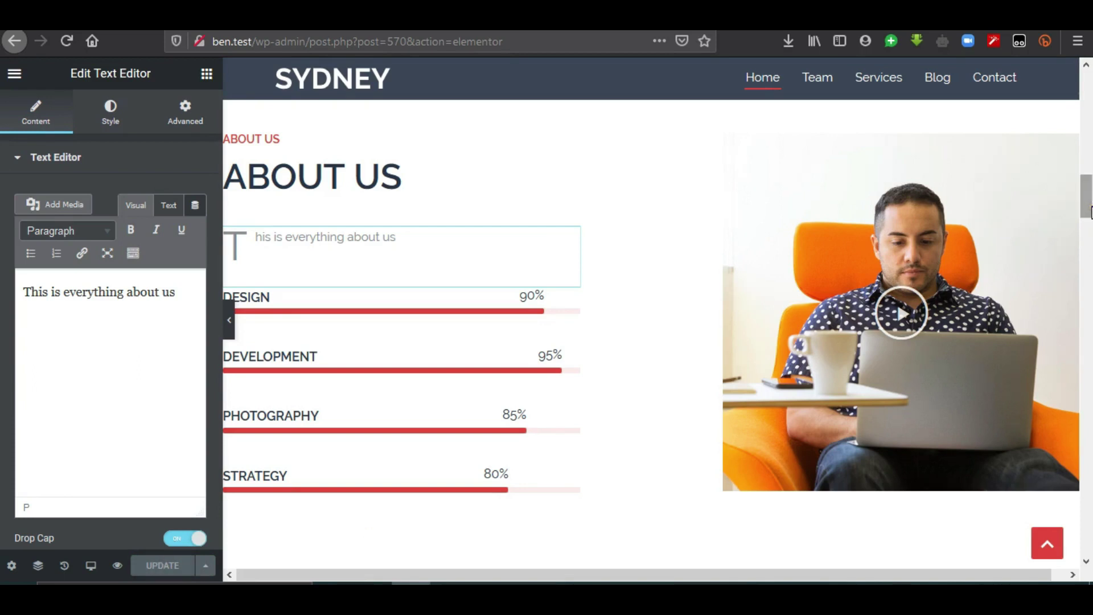
# - Rename the Design progress bar in the About Us section to "Web Services"
pyautogui.scroll(-1, 561, 286)
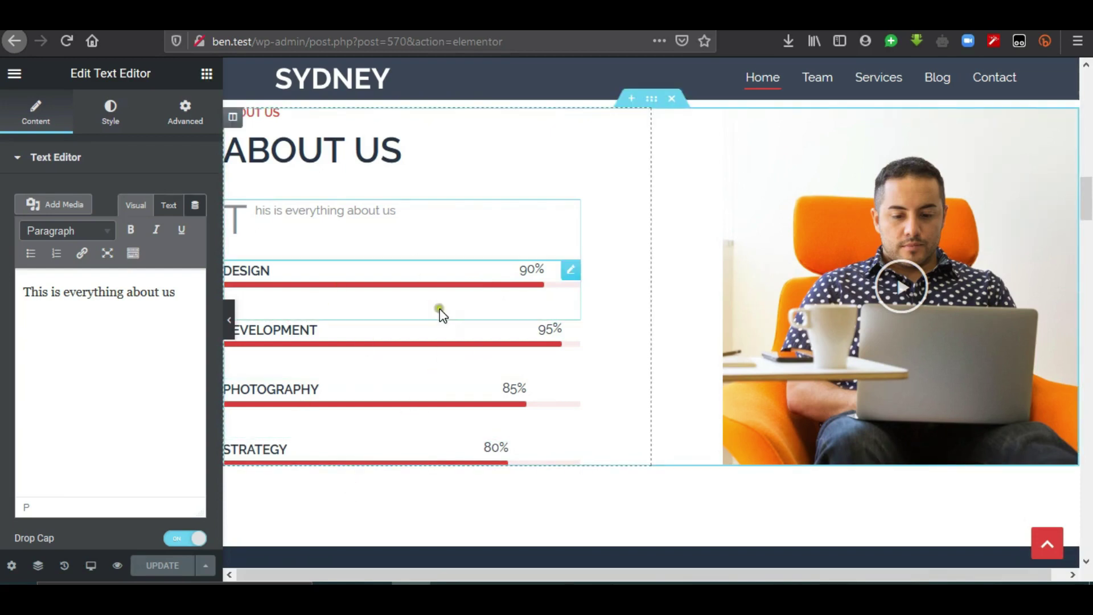
pyautogui.click(572, 273)
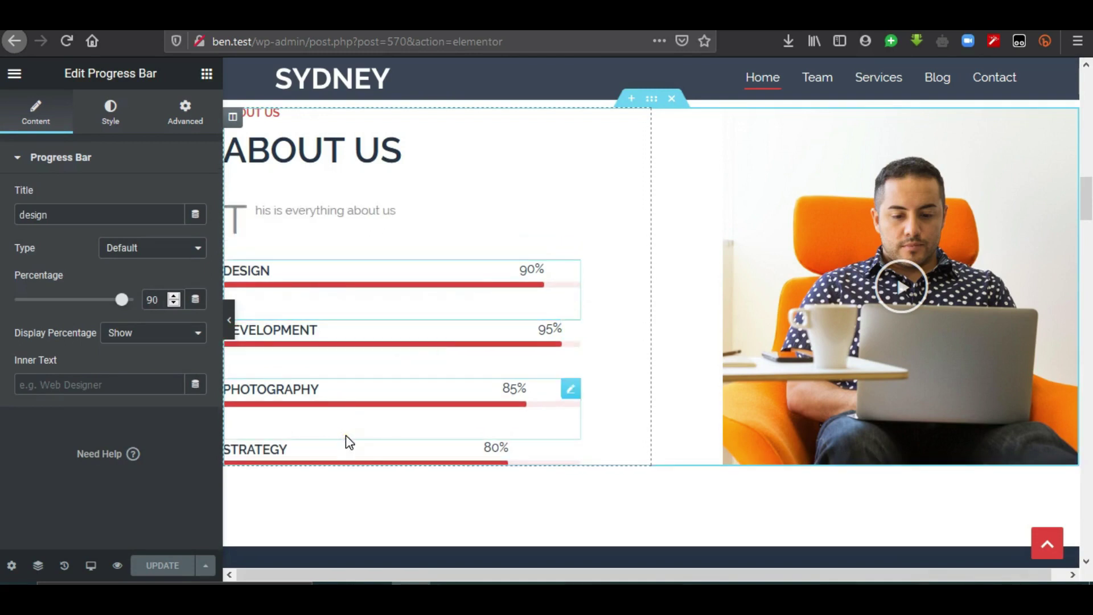
pyautogui.doubleClick(102, 216)
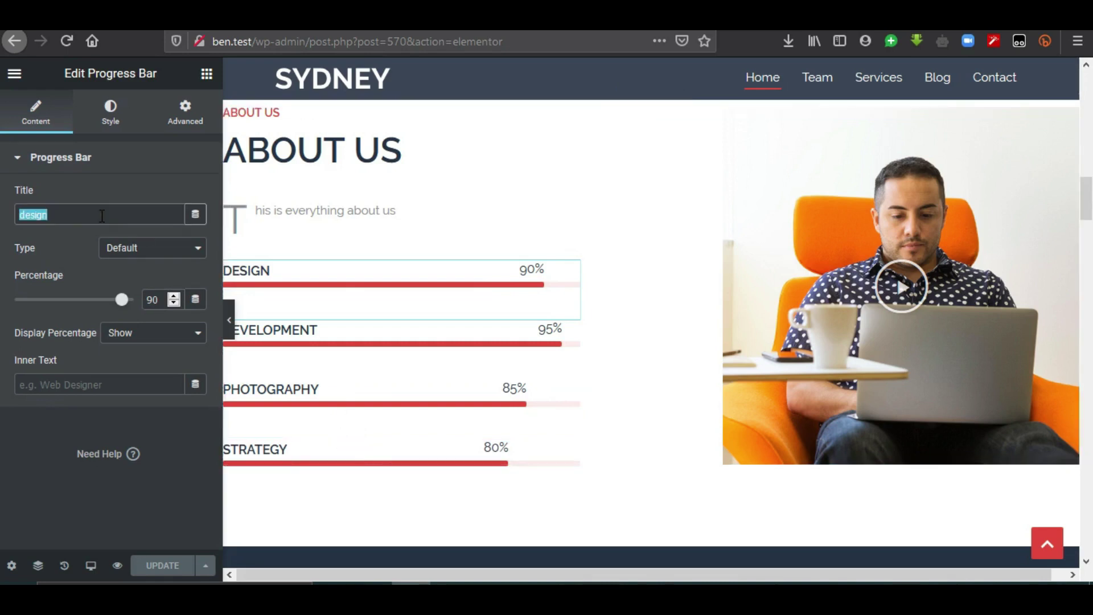
pyautogui.press('BackSpace')
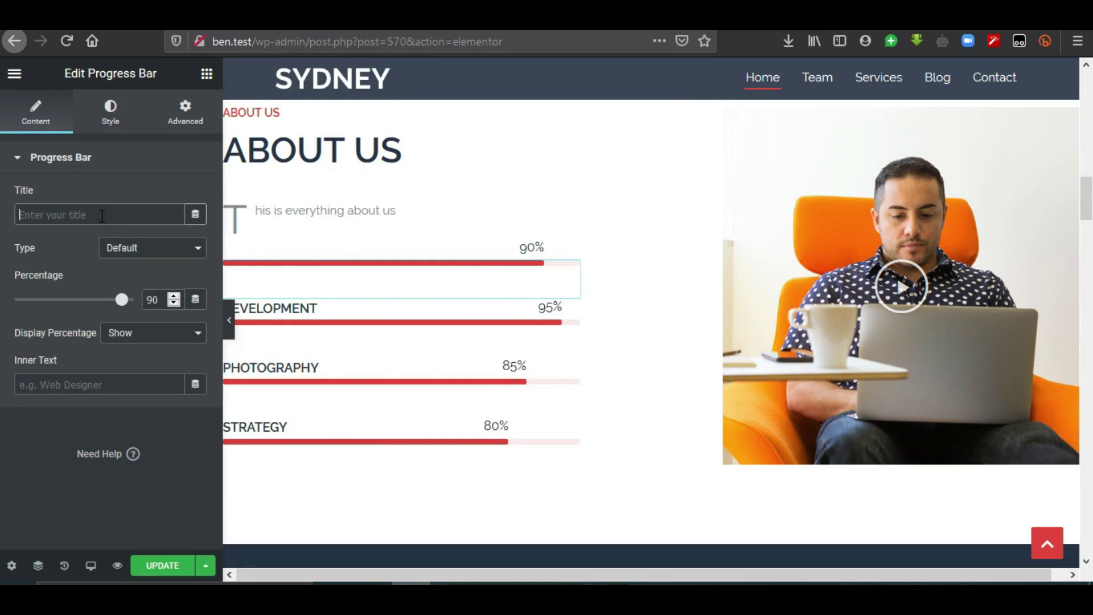
pyautogui.write('Web ')
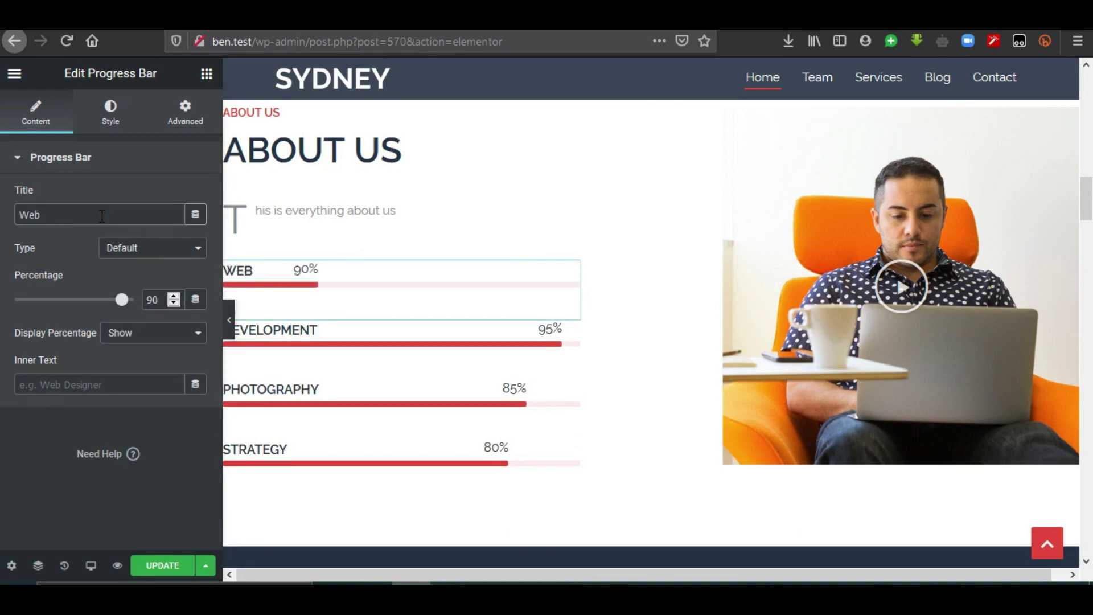
pyautogui.write('Servoice')
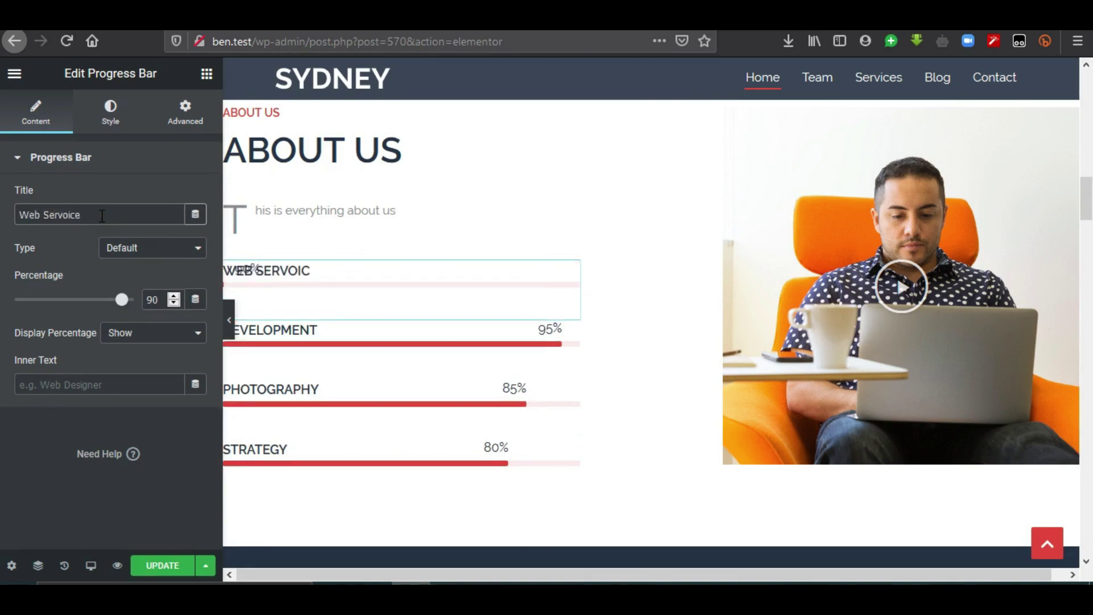
pyautogui.write('=')
pyautogui.press('BackSpace')
pyautogui.press('BackSpace')
pyautogui.press('BackSpace')
pyautogui.press('BackSpace')
pyautogui.press('BackSpace')
pyautogui.write('ices')
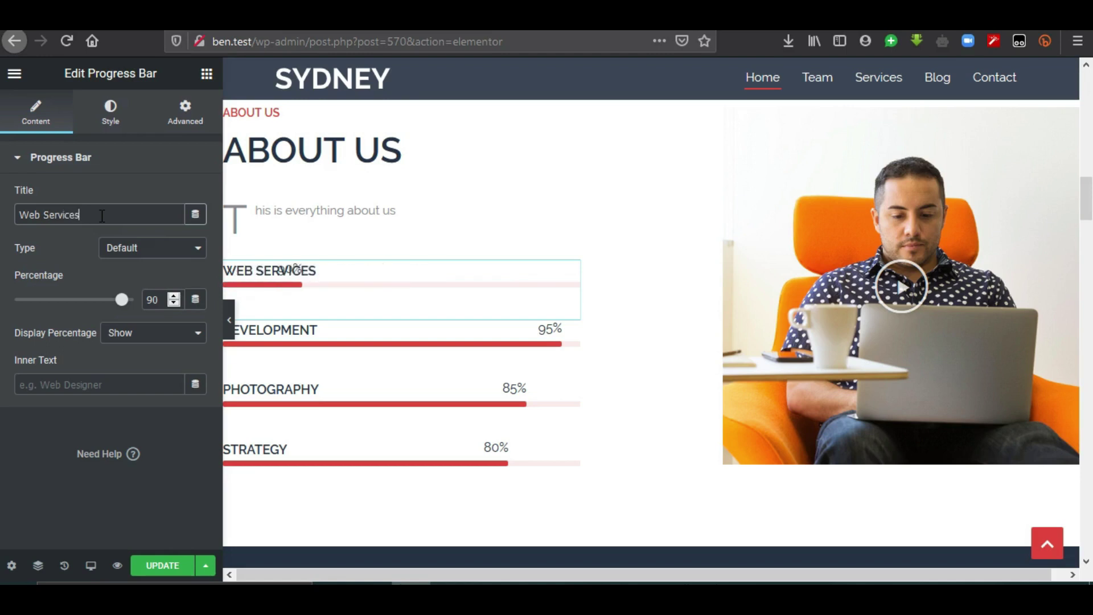
# - Set the Web Services progress bar's percentage to 100
pyautogui.doubleClick(155, 300)
pyautogui.press('BackSpace')
pyautogui.write('100')
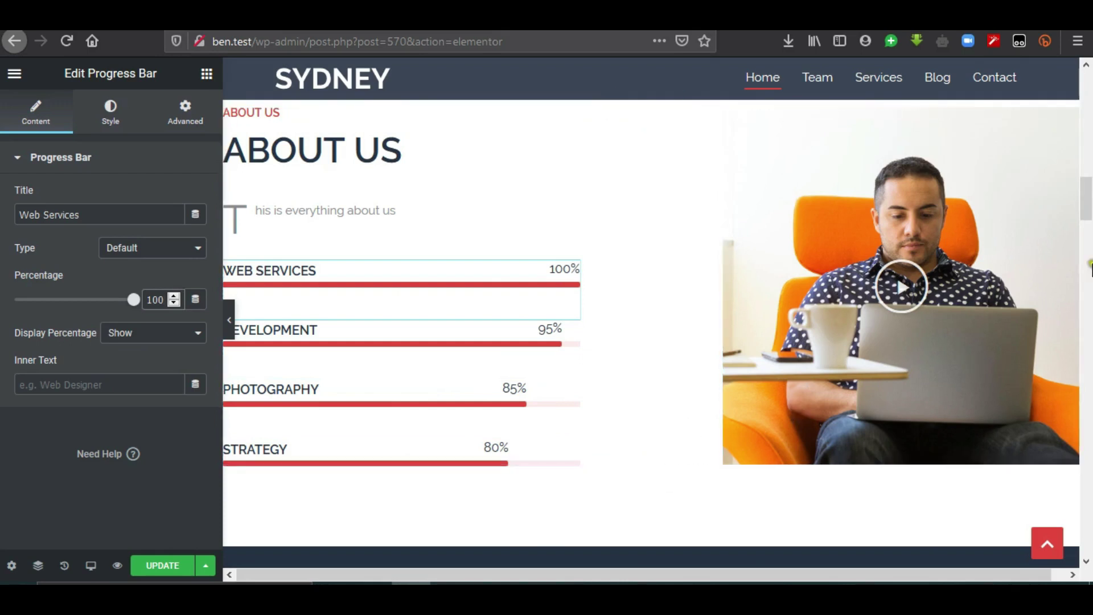
# - Delete the Strategy progress bar from the About Us section
pyautogui.moveTo(1088, 208); pyautogui.dragTo(1089, 203)
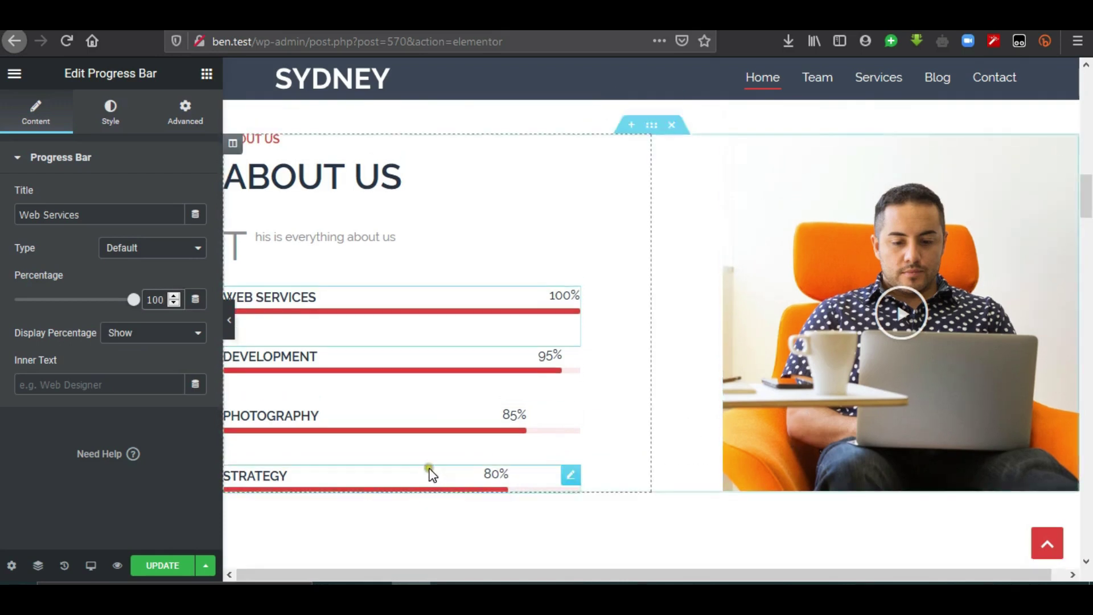
pyautogui.click(484, 475)
pyautogui.rightClick(482, 476)
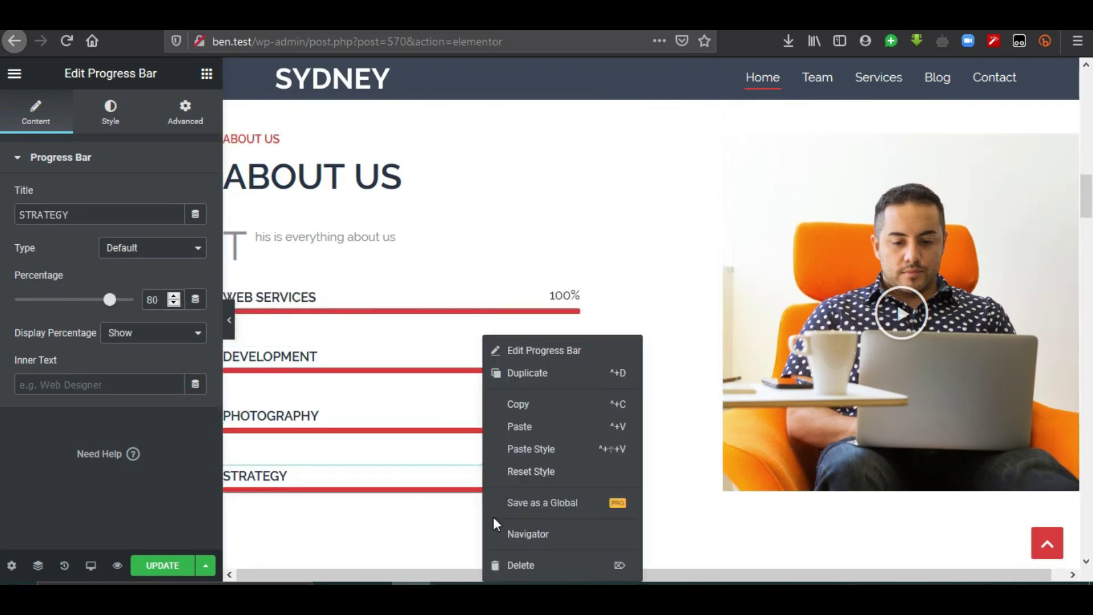
pyautogui.click(520, 566)
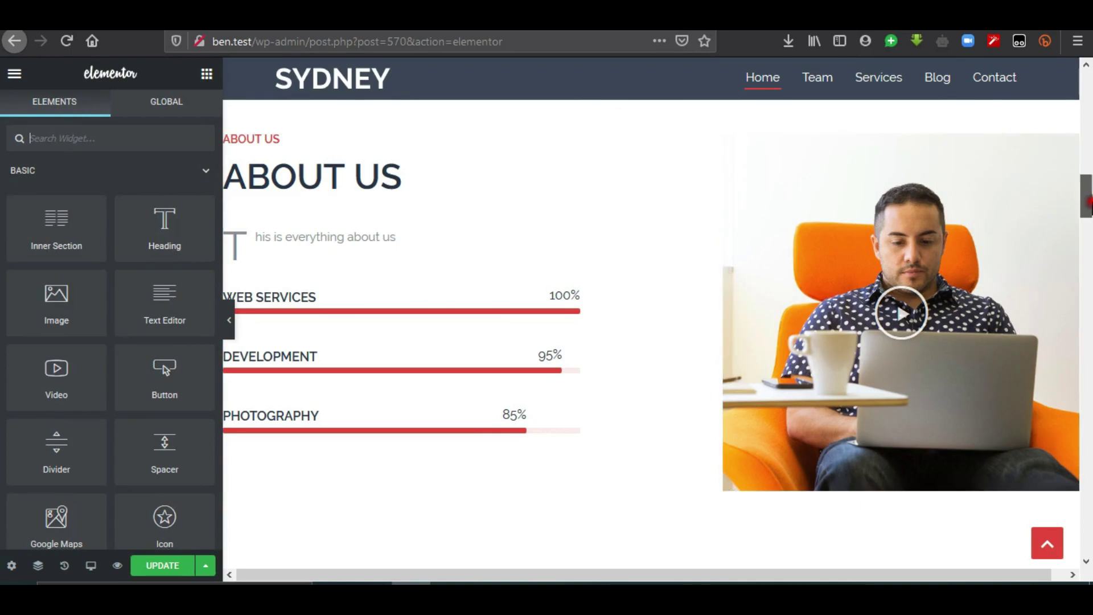
# - Open the About Us section's video widget for editing and choose YouTube as its source
pyautogui.scroll(2, 1068, 227)
pyautogui.click(1069, 222)
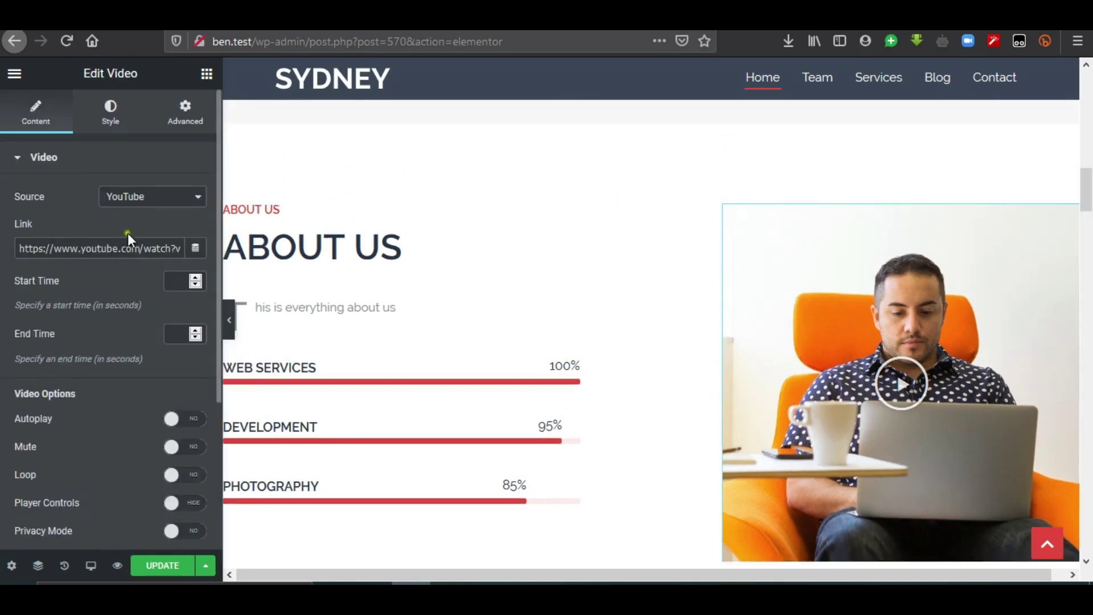
pyautogui.click(145, 201)
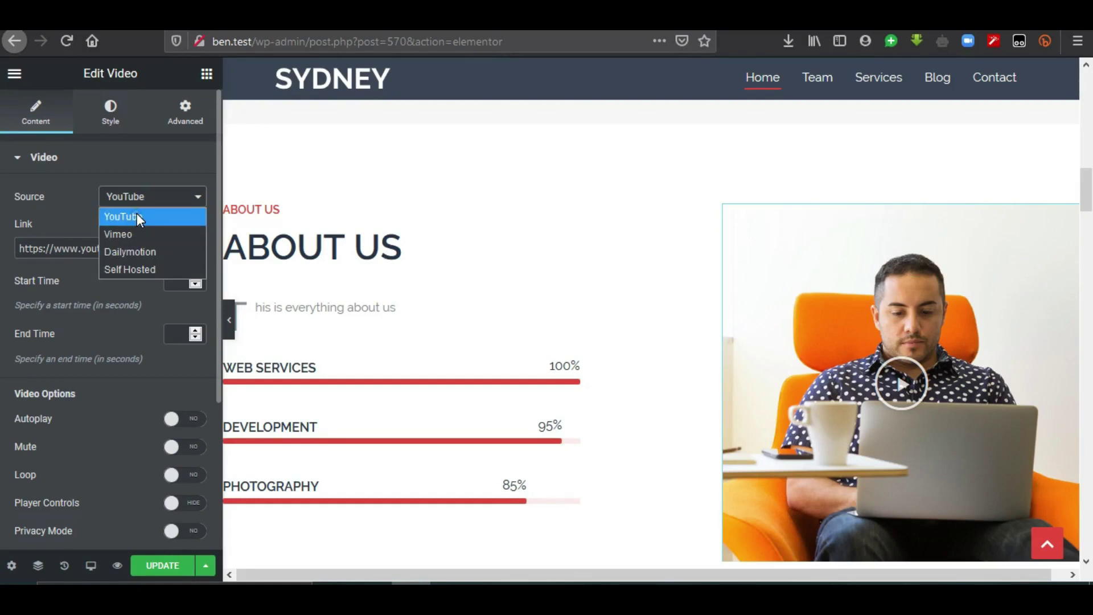
pyautogui.click(137, 217)
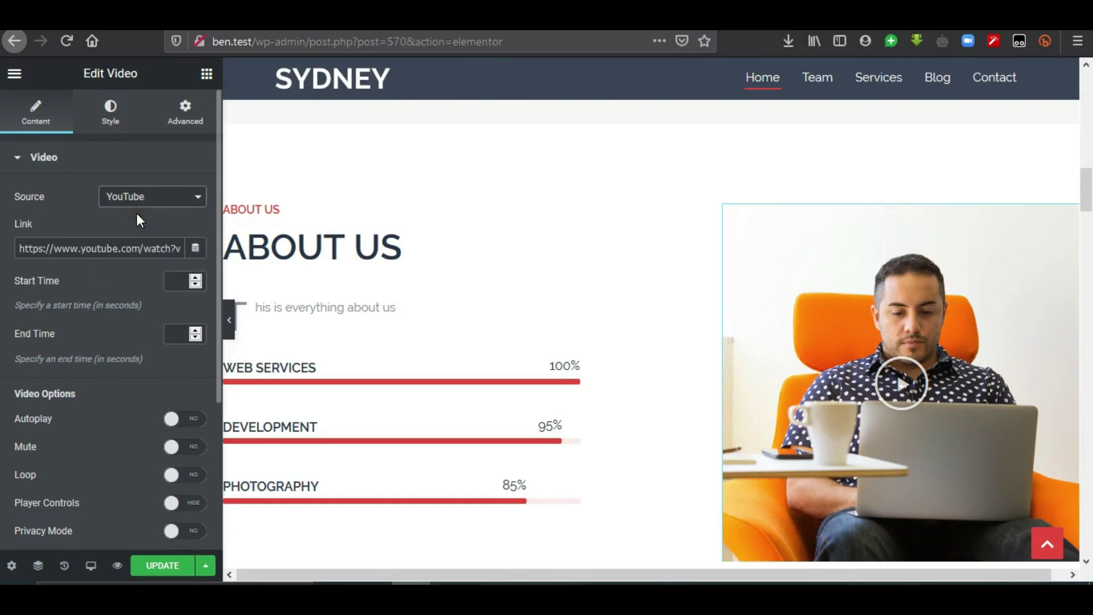
# - Copy the URL of the YouTube video "cPanel Tutorials - How To Log In To cPanel" and use it as the About Us video's link
pyautogui.tripleClick(122, 250)
pyautogui.doubleClick(100, 249)
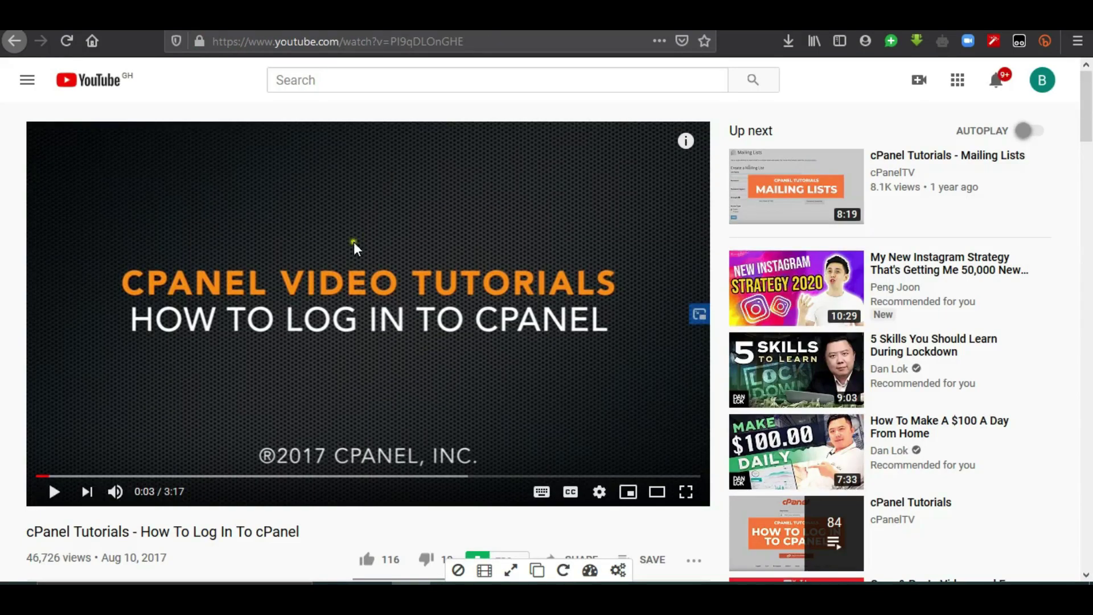
pyautogui.rightClick(283, 273)
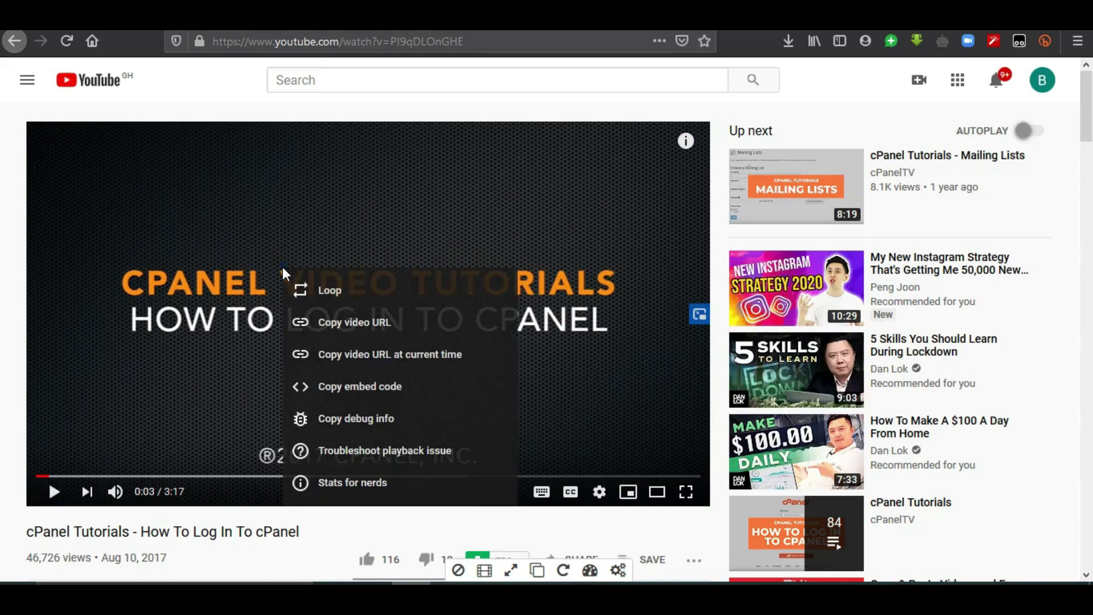
pyautogui.click(354, 323)
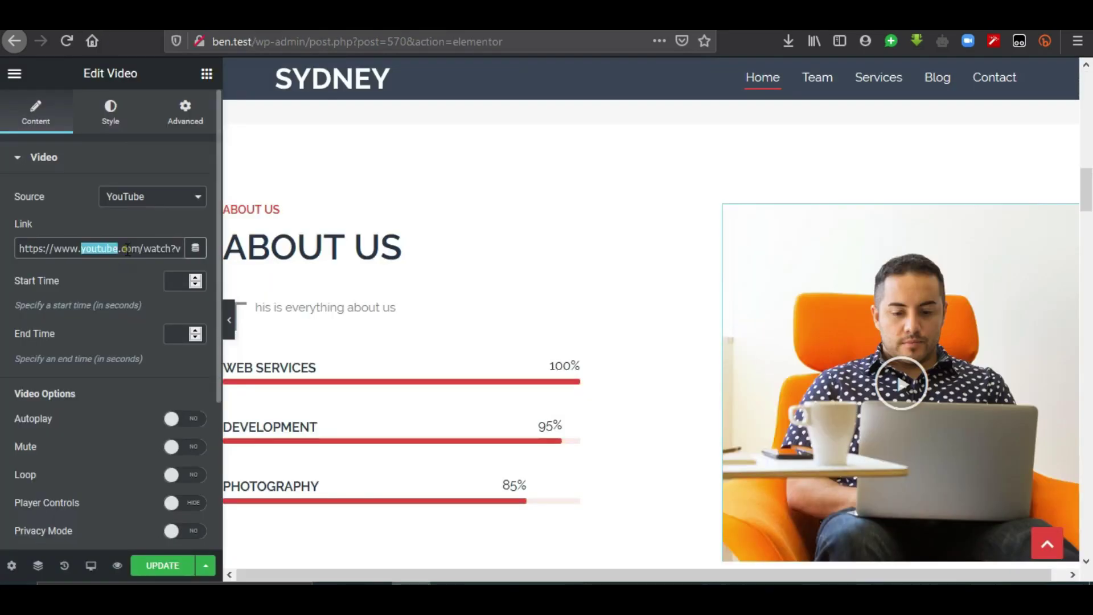
pyautogui.tripleClick(127, 249)
pyautogui.hotkey('ctrl', 'v')
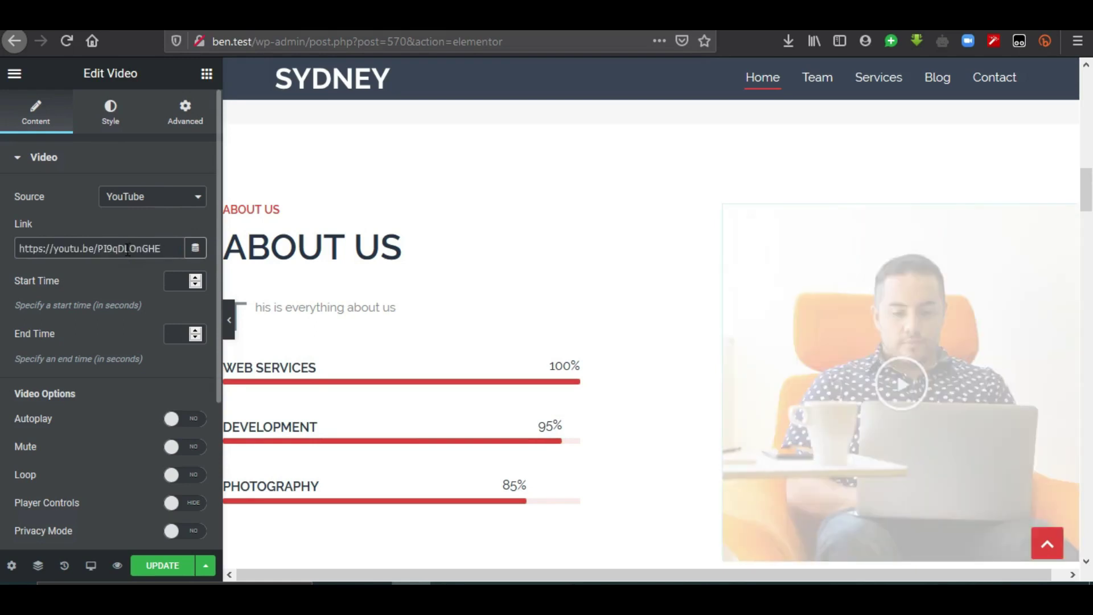
# - Remove the image overlay's picture from the About Us video and update the page
pyautogui.click(47, 159)
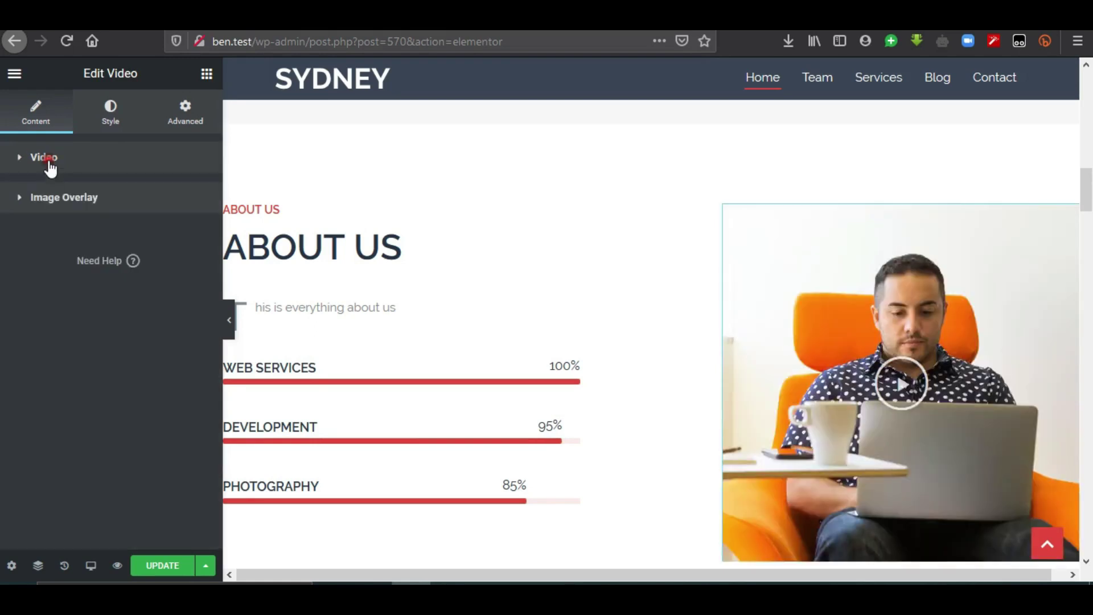
pyautogui.click(46, 159)
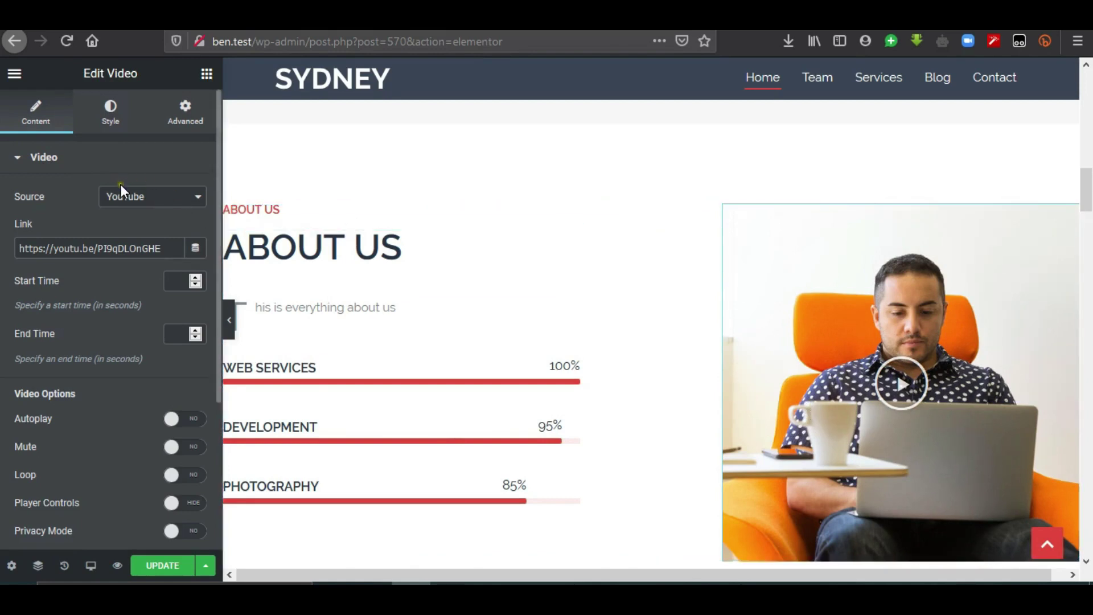
pyautogui.click(48, 162)
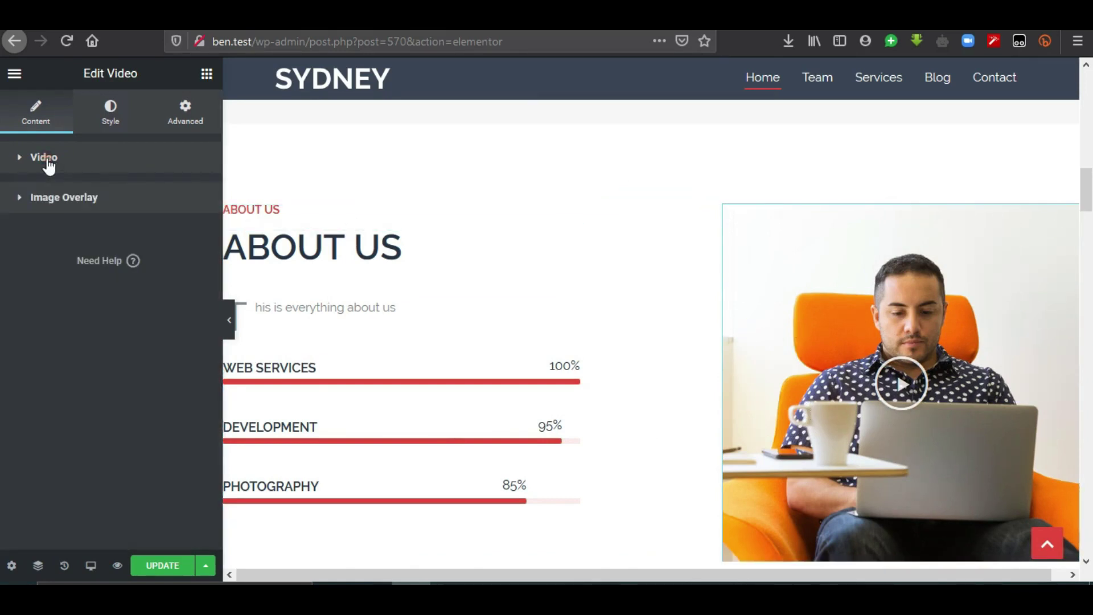
pyautogui.click(54, 199)
pyautogui.moveTo(122, 339)
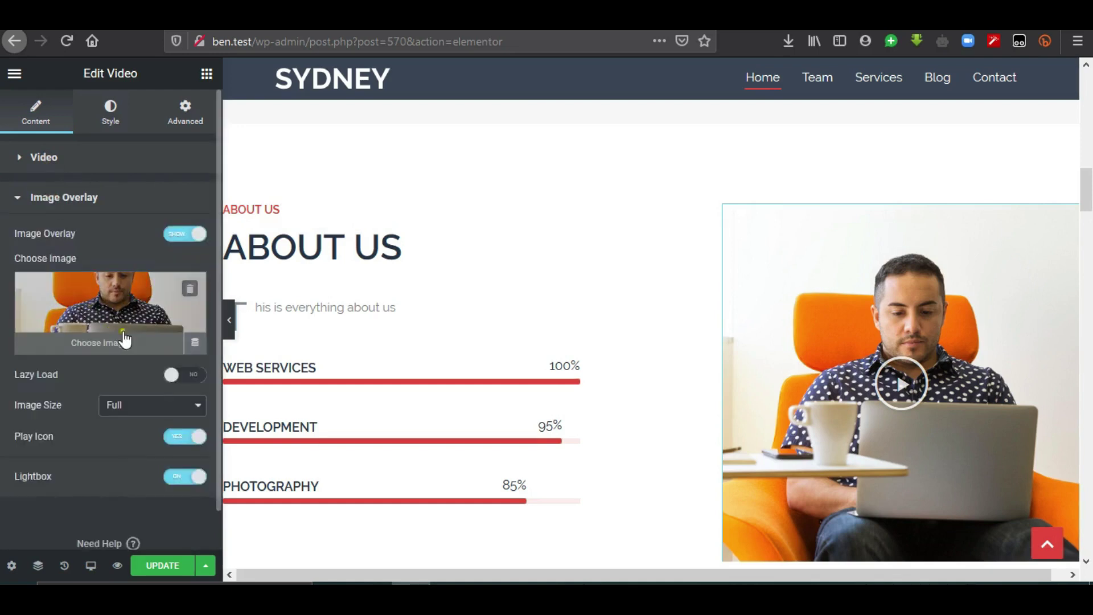
pyautogui.click(193, 294)
pyautogui.click(43, 159)
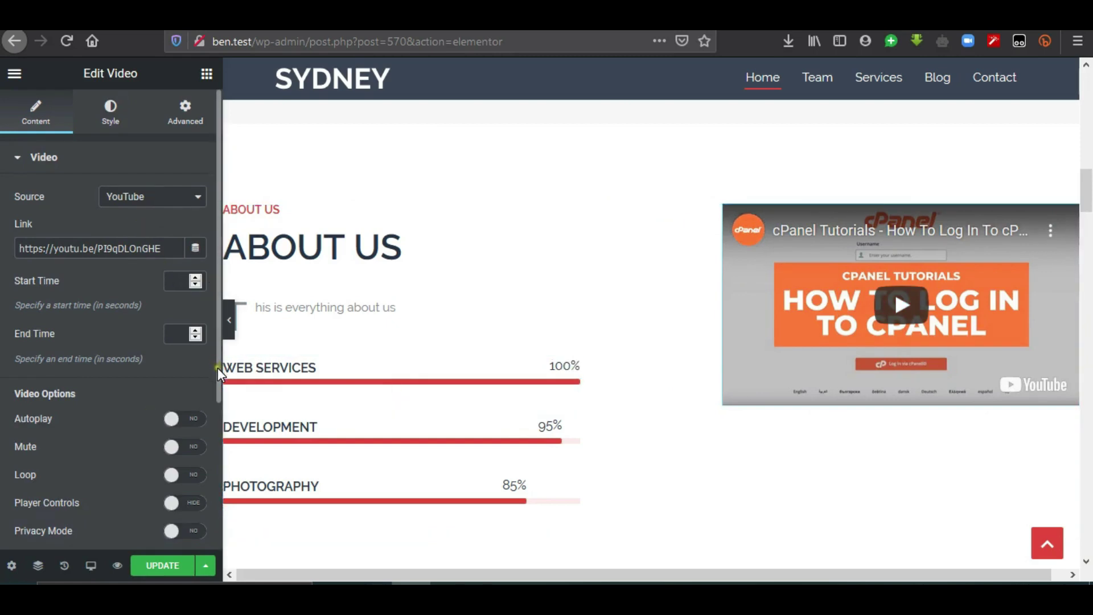
pyautogui.moveTo(218, 368); pyautogui.dragTo(216, 456)
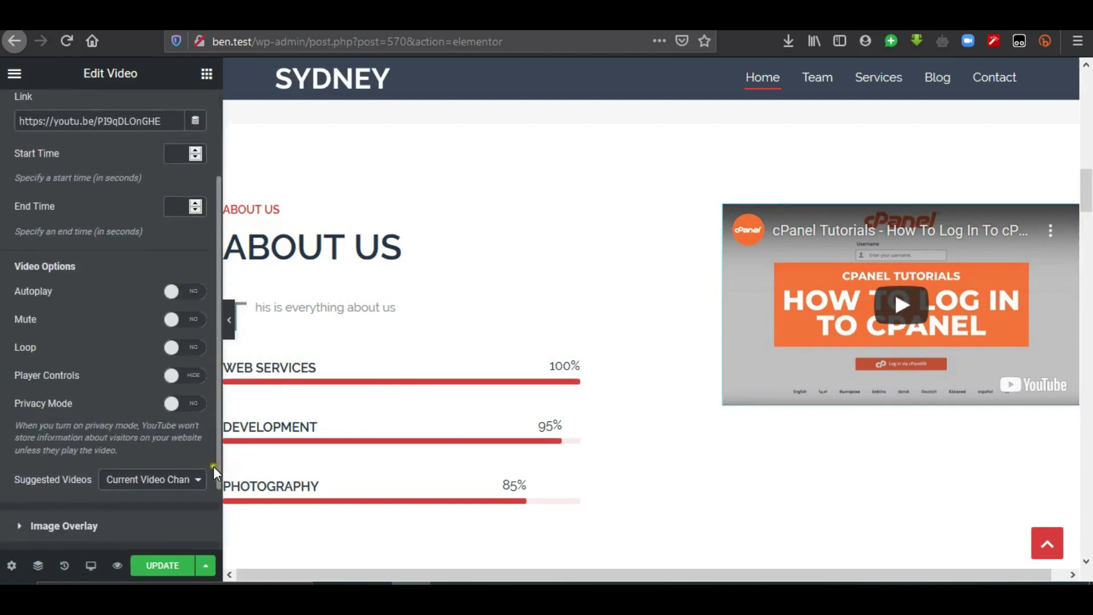
pyautogui.click(159, 566)
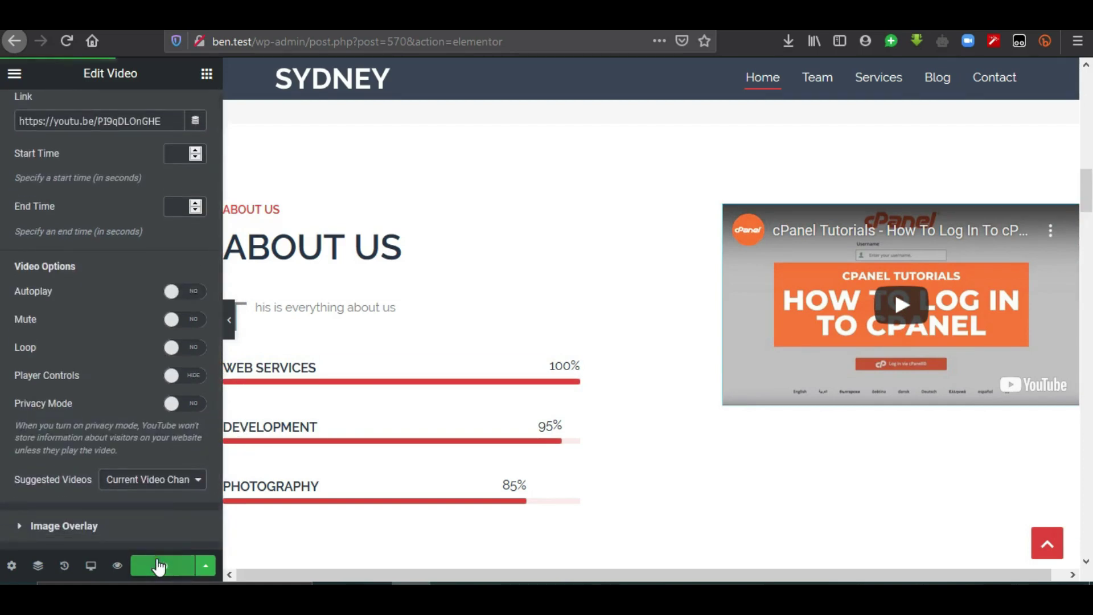
# - Try the 1:1, 3:2, 4:3 and 16:9 aspect ratios on the About Us video
pyautogui.click(1067, 220)
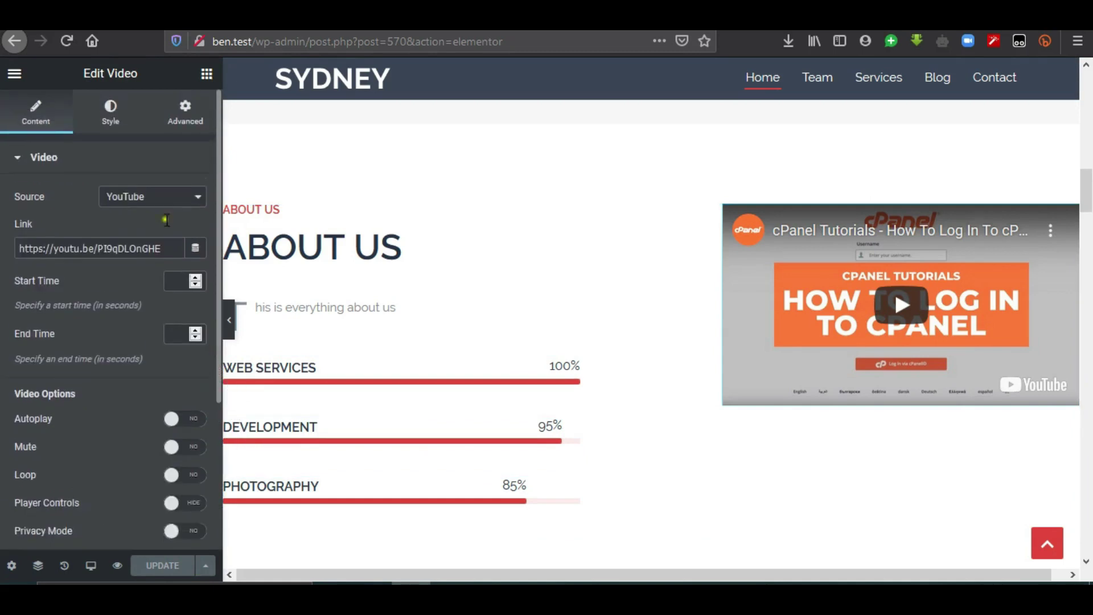
pyautogui.click(121, 119)
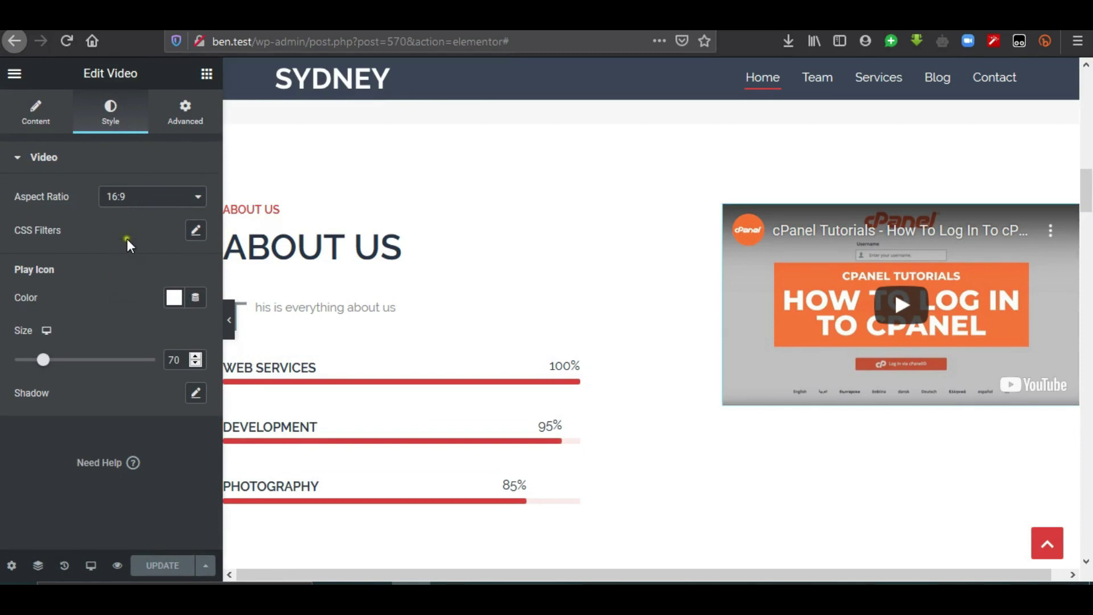
pyautogui.click(147, 198)
pyautogui.click(144, 215)
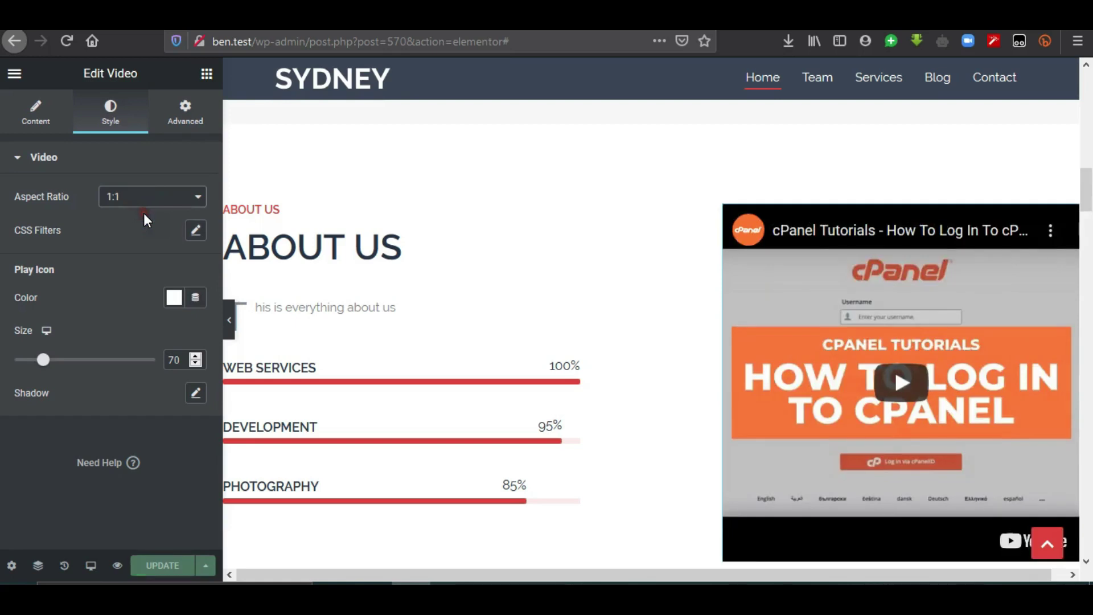
pyautogui.click(150, 196)
pyautogui.click(143, 235)
pyautogui.click(142, 200)
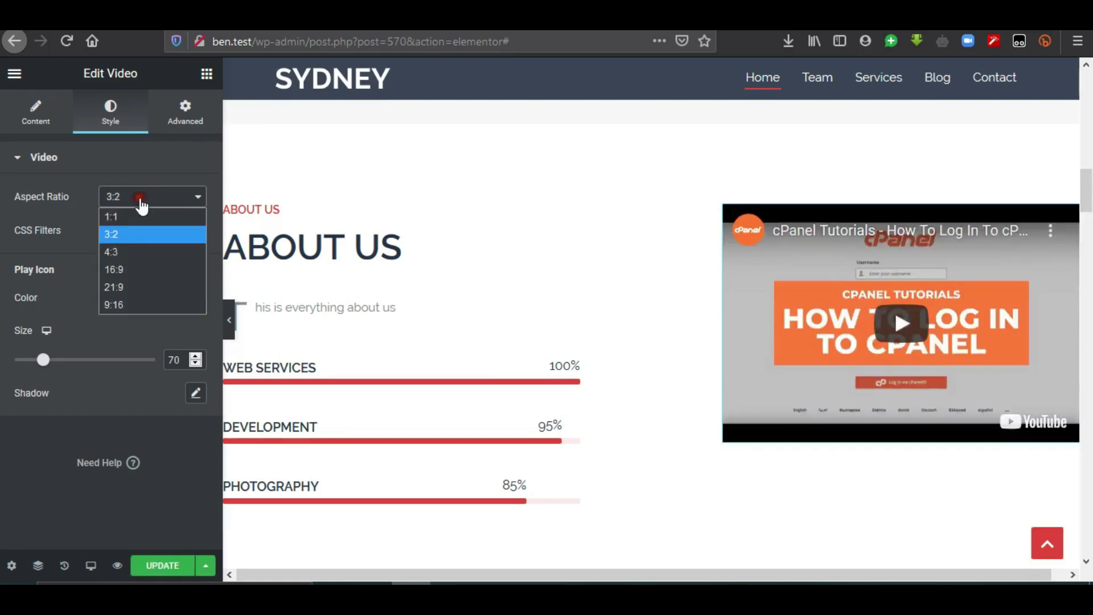
pyautogui.click(129, 249)
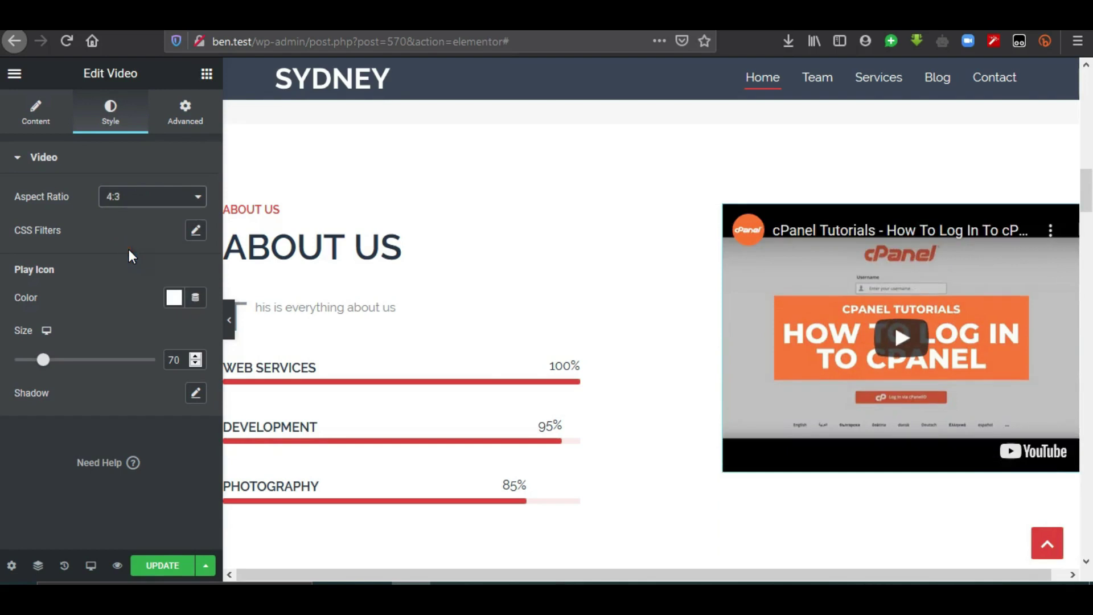
pyautogui.click(129, 196)
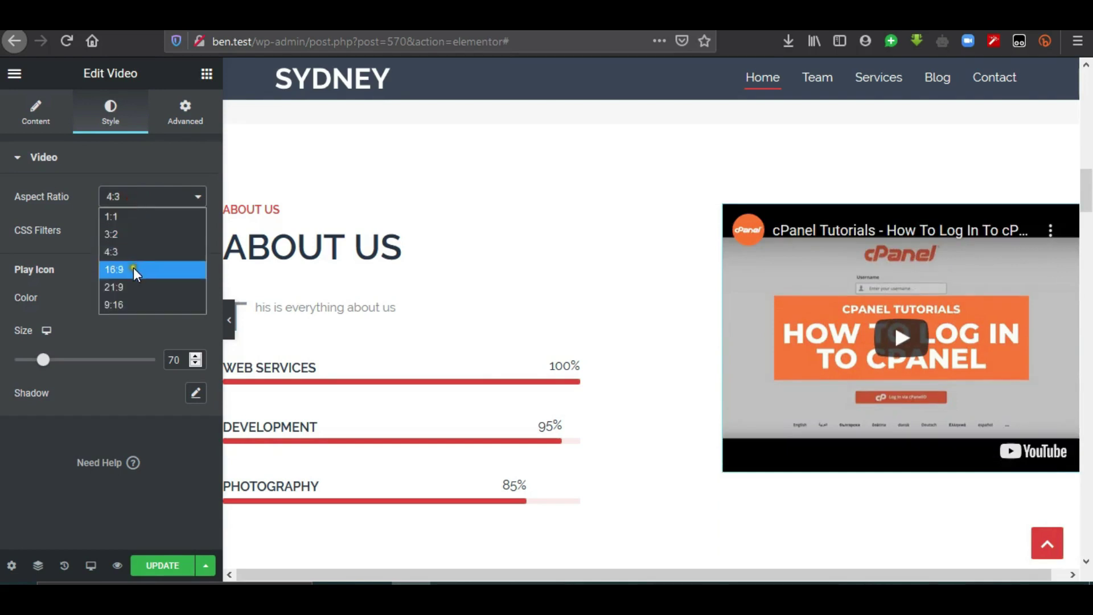
pyautogui.click(133, 268)
pyautogui.click(141, 205)
pyautogui.click(141, 206)
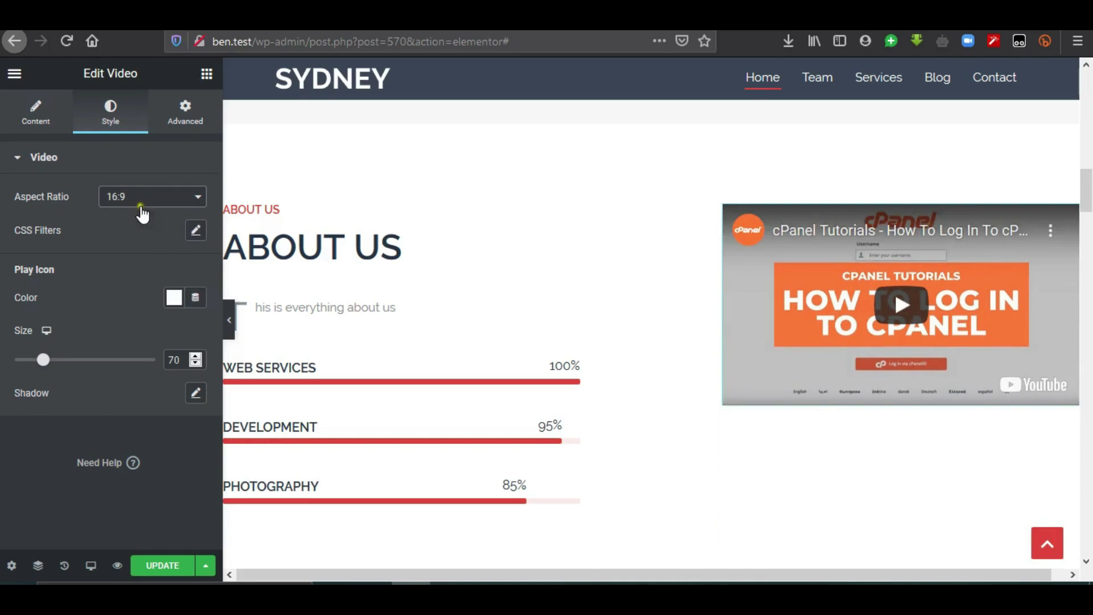
pyautogui.click(135, 201)
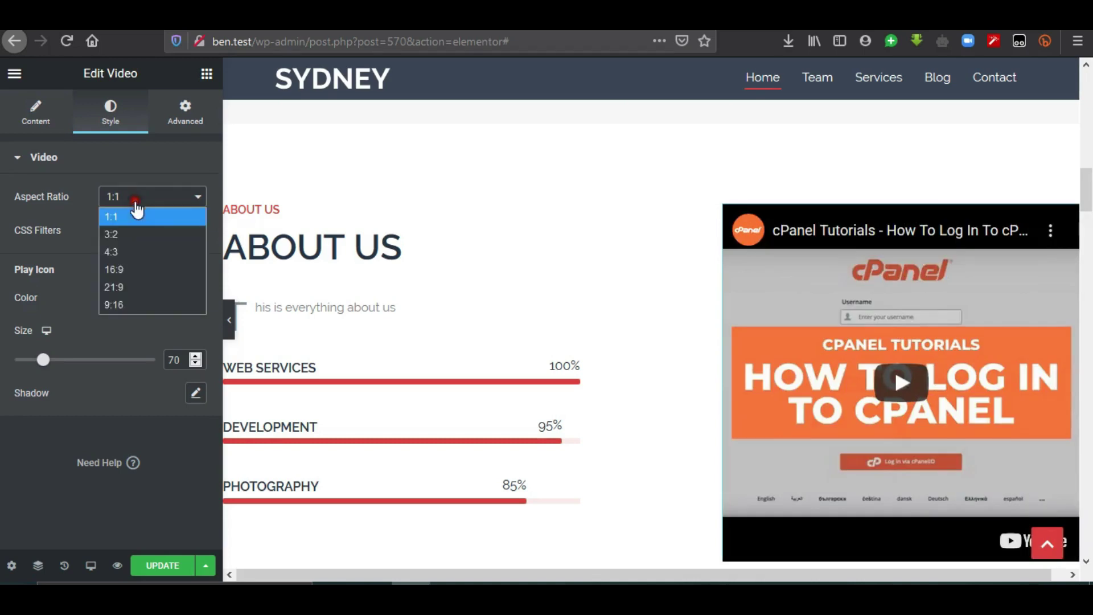
pyautogui.click(136, 234)
# - Set the About Us video's aspect ratio to 4:3 and update the page
pyautogui.click(139, 206)
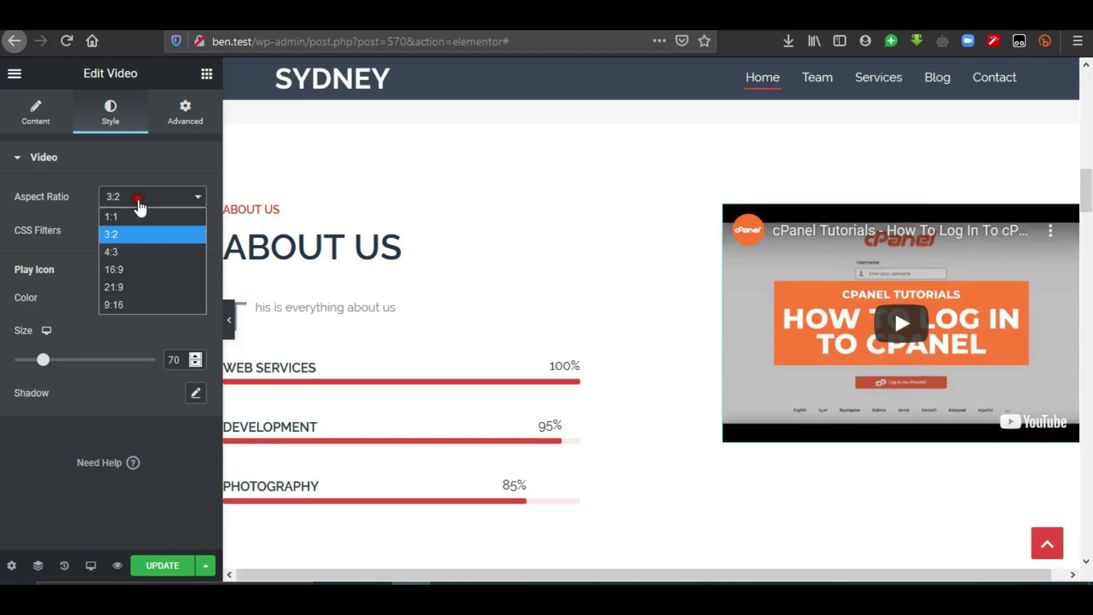
pyautogui.click(135, 251)
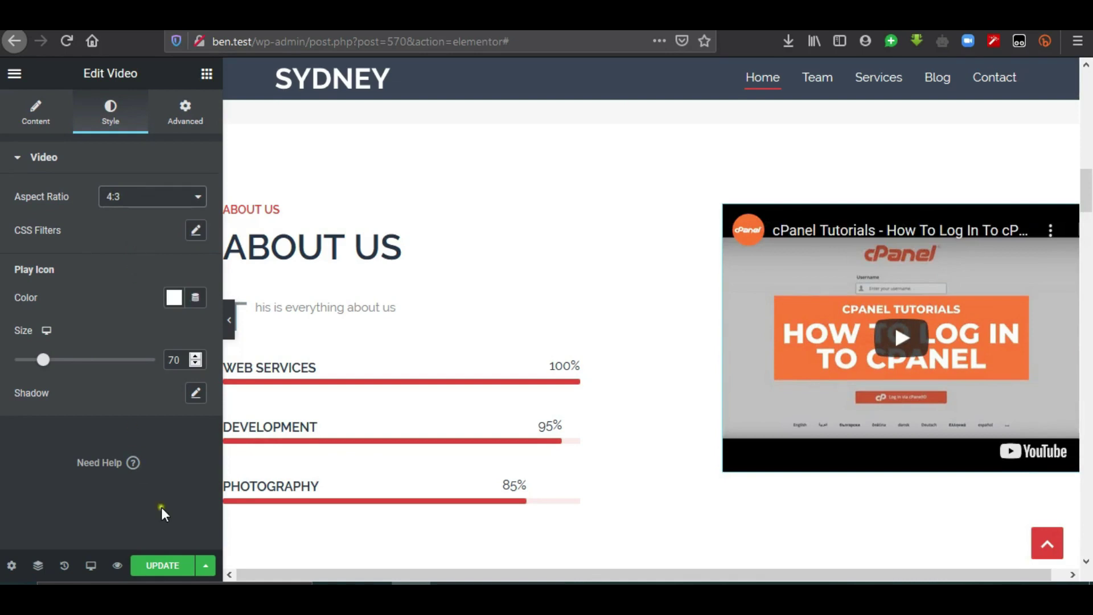
pyautogui.click(161, 566)
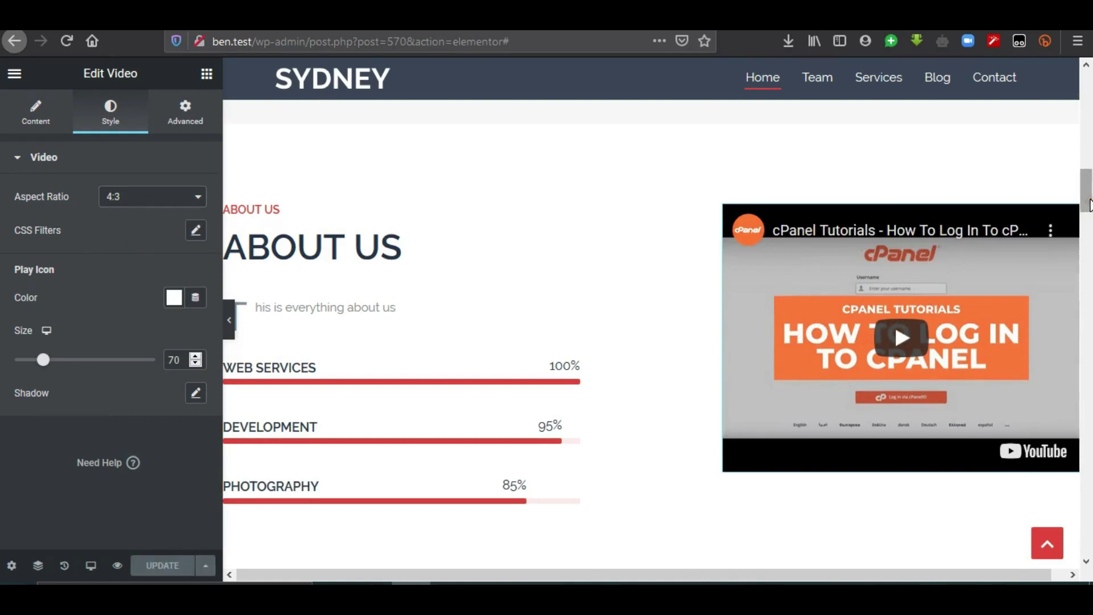
# - Change the Coffee Music icon box's title to 1000 and its description to "WEB PROJECTS"
pyautogui.moveTo(1089, 205); pyautogui.dragTo(1089, 245)
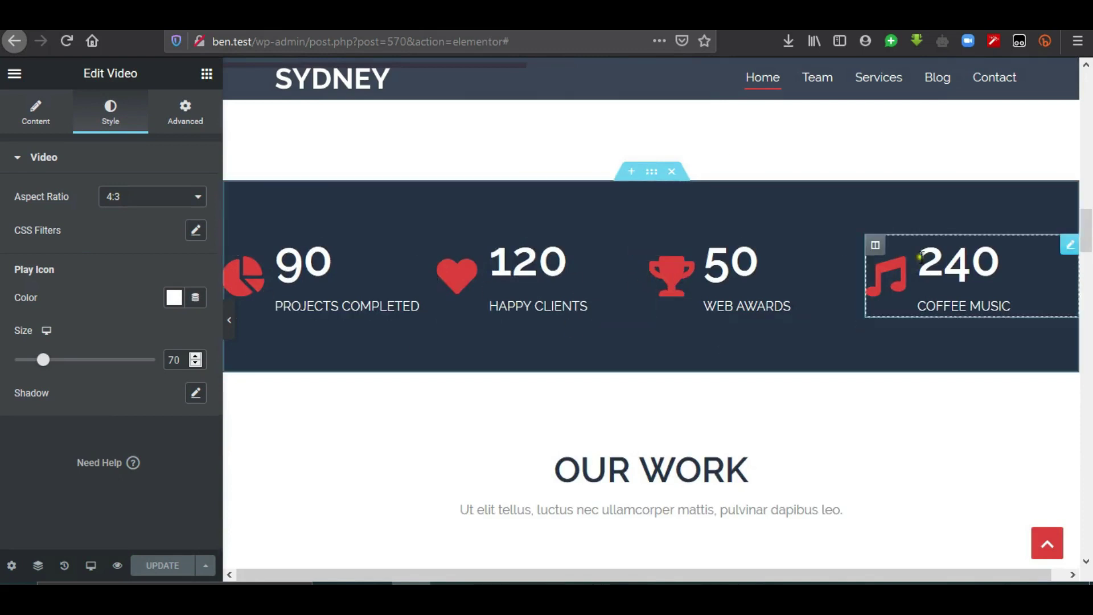
pyautogui.click(1069, 245)
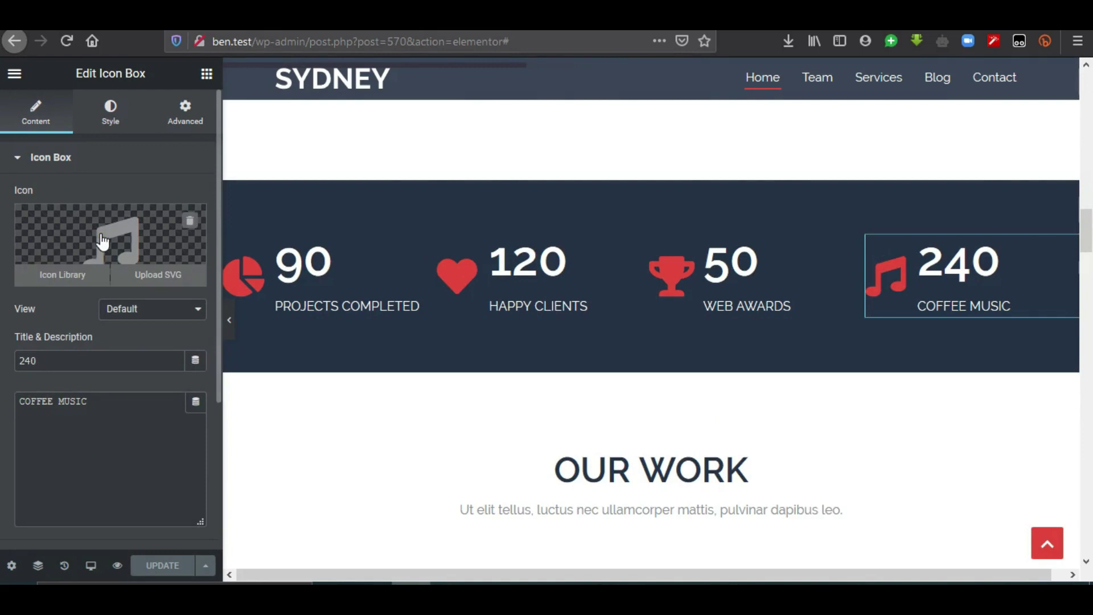
pyautogui.doubleClick(90, 361)
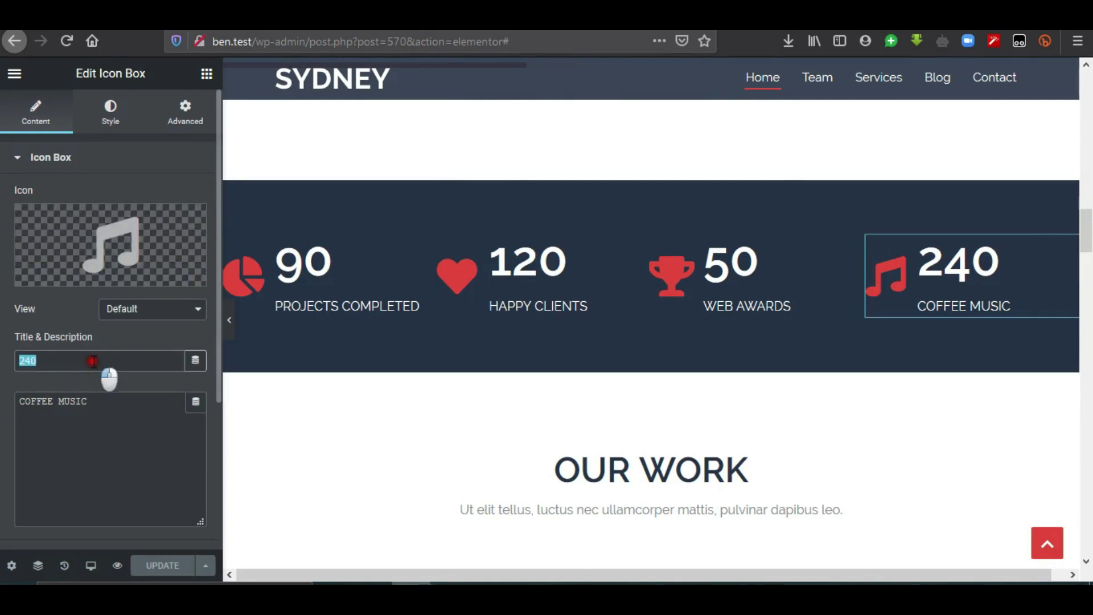
pyautogui.write('1000')
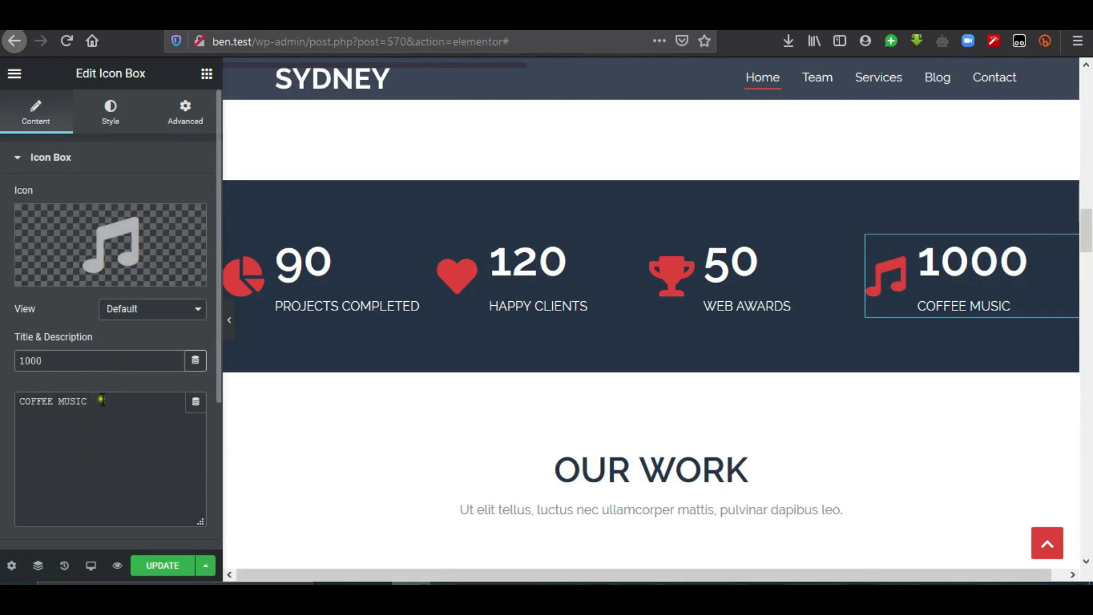
pyautogui.hotkey('ctrl', 'z')
pyautogui.write('WEB')
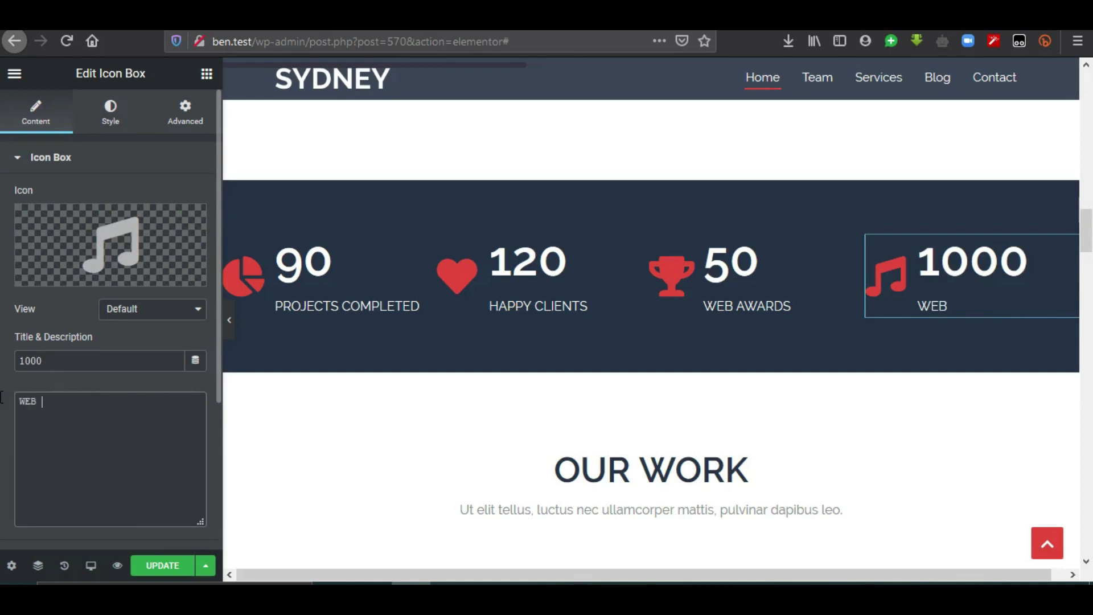
pyautogui.write(' PROJEC')
# - Replace the Web Projects icon box's music note with the play circle icon from the icon library
pyautogui.moveTo(115, 244)
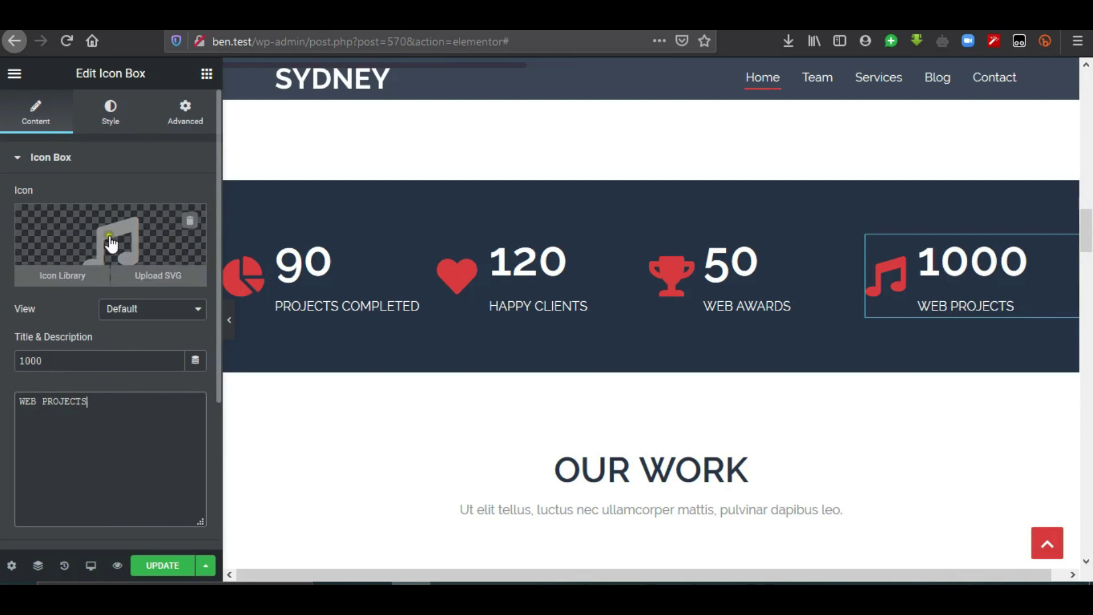
pyautogui.click(74, 281)
pyautogui.moveTo(911, 342); pyautogui.dragTo(907, 359)
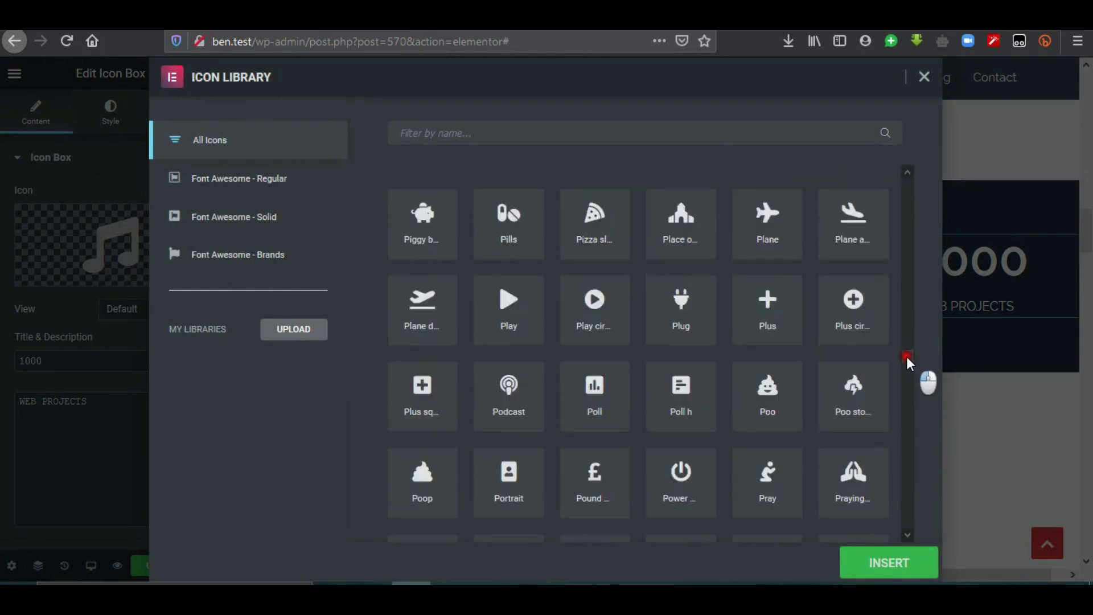
pyautogui.click(592, 307)
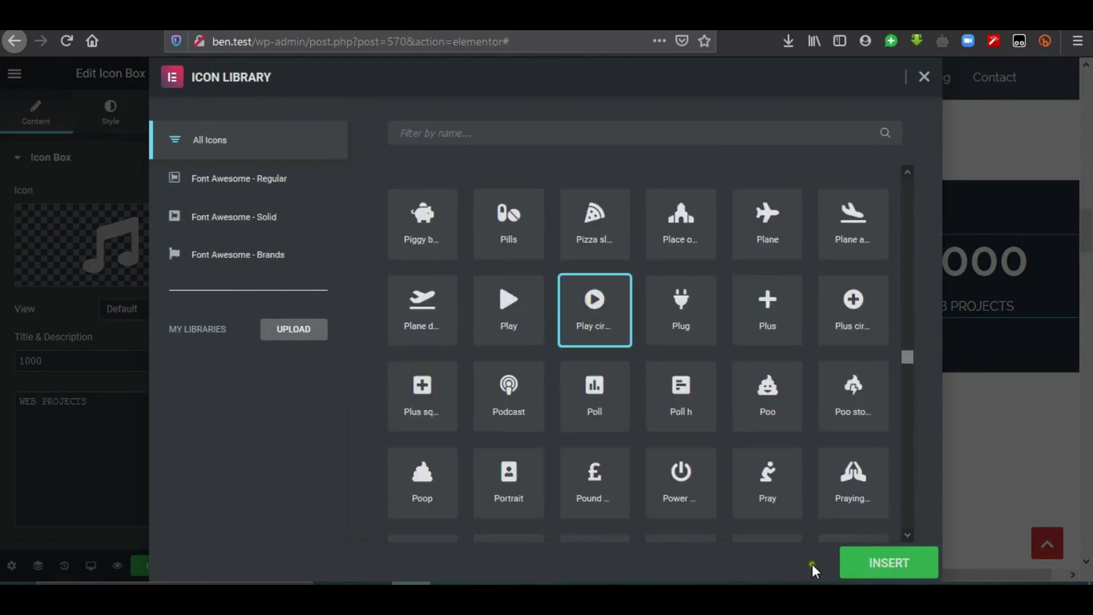
pyautogui.click(866, 563)
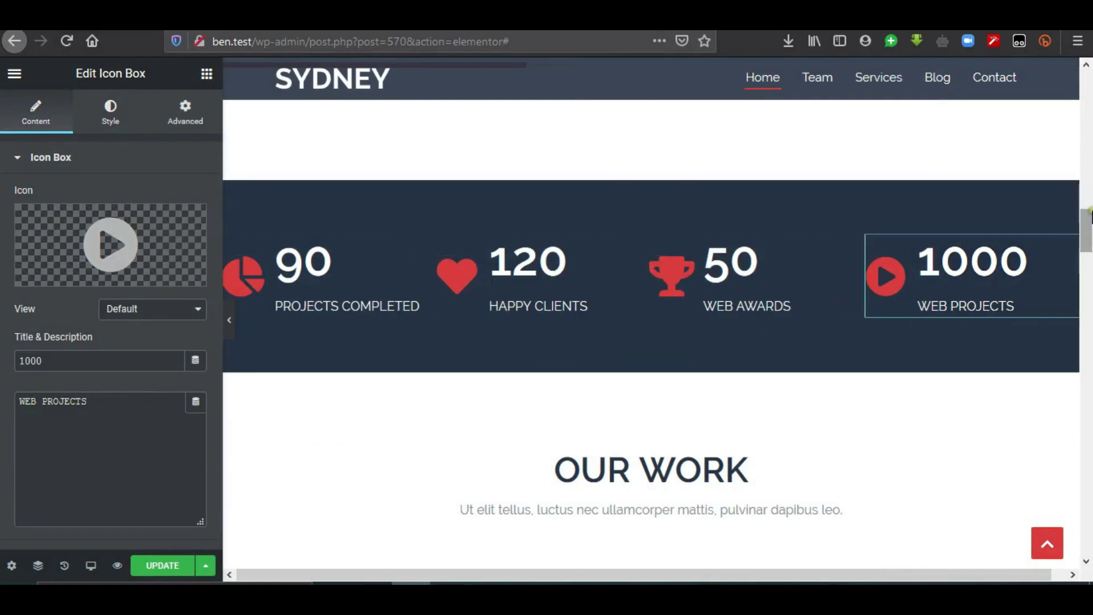
# - Change the Our Work heading's title to "portfolio"
pyautogui.moveTo(1088, 231); pyautogui.dragTo(1087, 257)
pyautogui.click(570, 234)
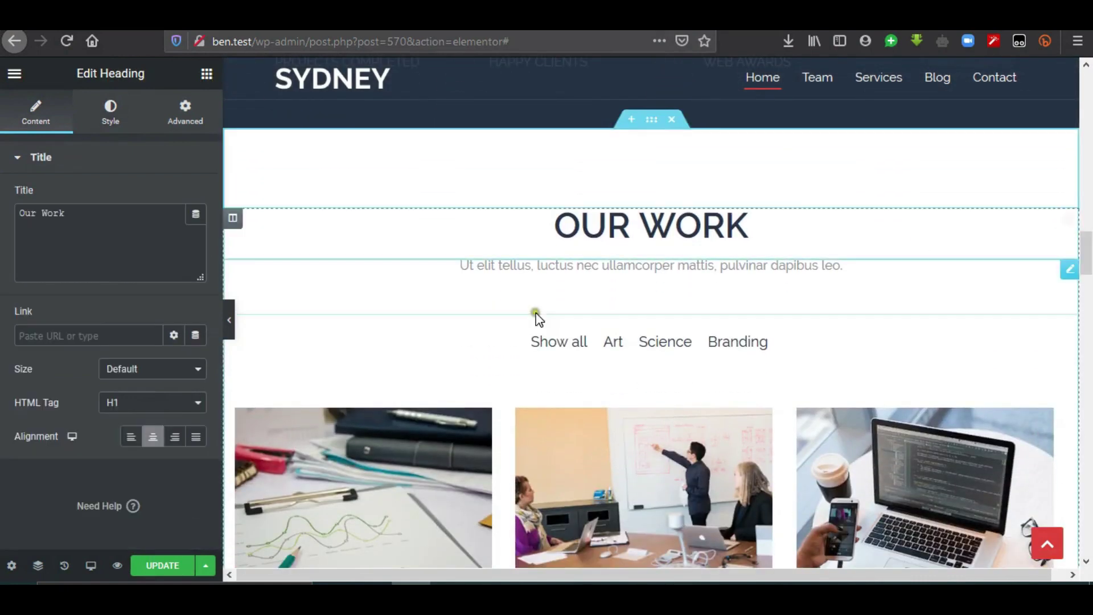
pyautogui.moveTo(65, 214); pyautogui.dragTo(19, 215)
pyautogui.write('po')
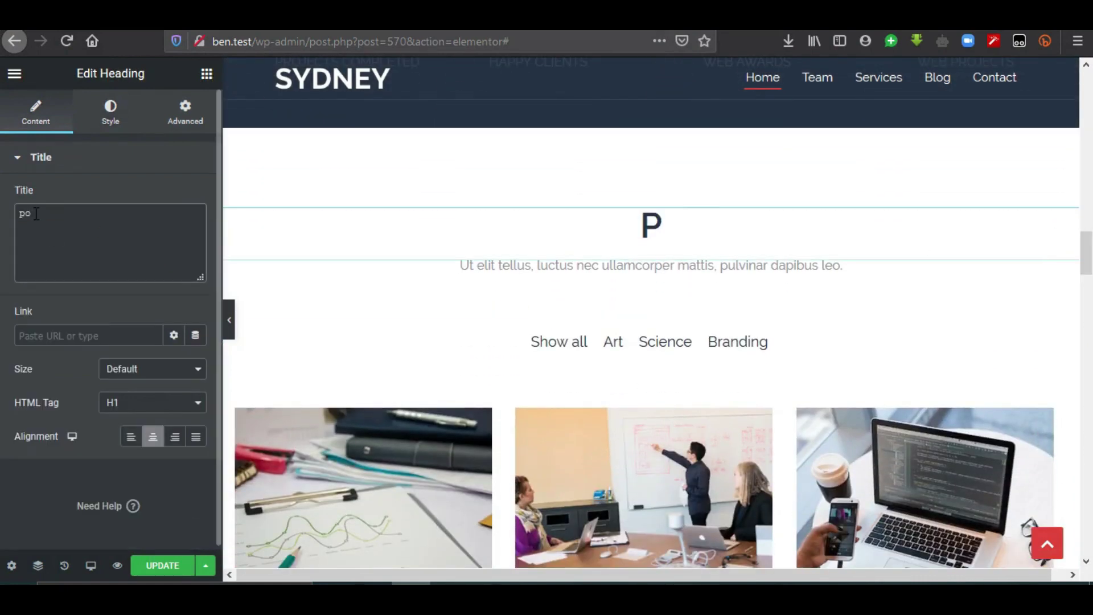
pyautogui.write('rtfolio')
# - Replace the placeholder subheading below the portfolio heading with "Have a look at our work"
pyautogui.click(376, 290)
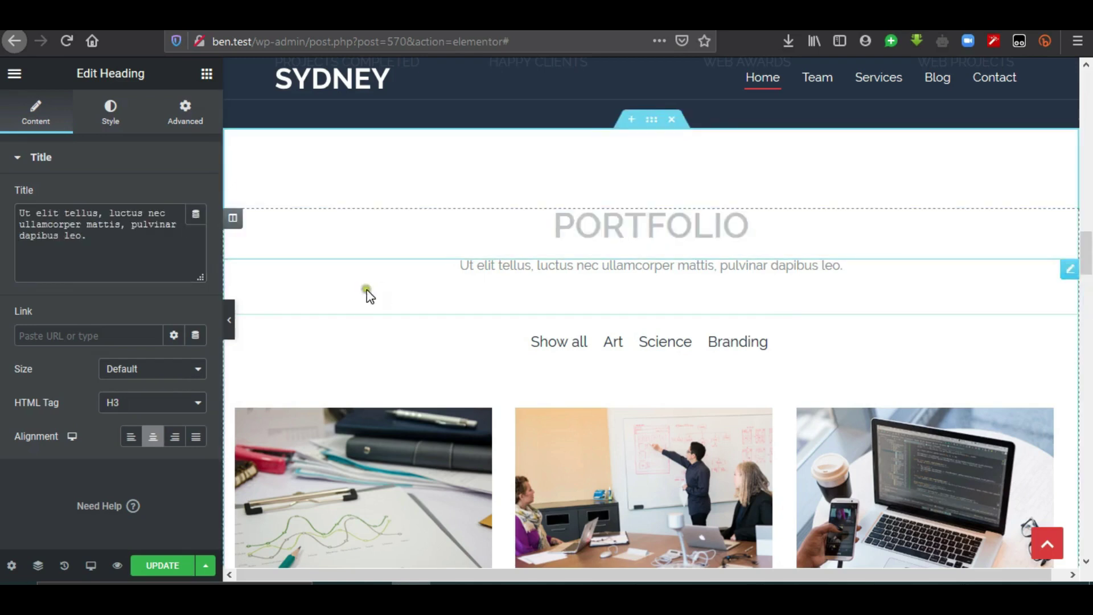
pyautogui.tripleClick(164, 236)
pyautogui.write('Have a look at')
pyautogui.write('ur work')
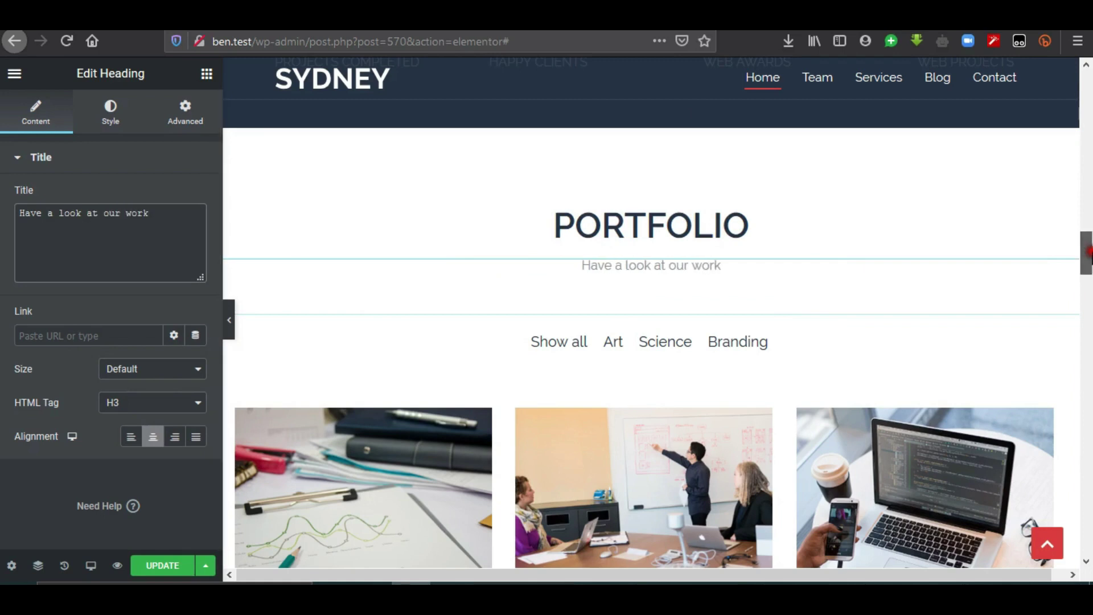
# - Edit the portfolio widget and set the title of Item #1 in the projects list to "Project #1"
pyautogui.scroll(-4, 1090, 247)
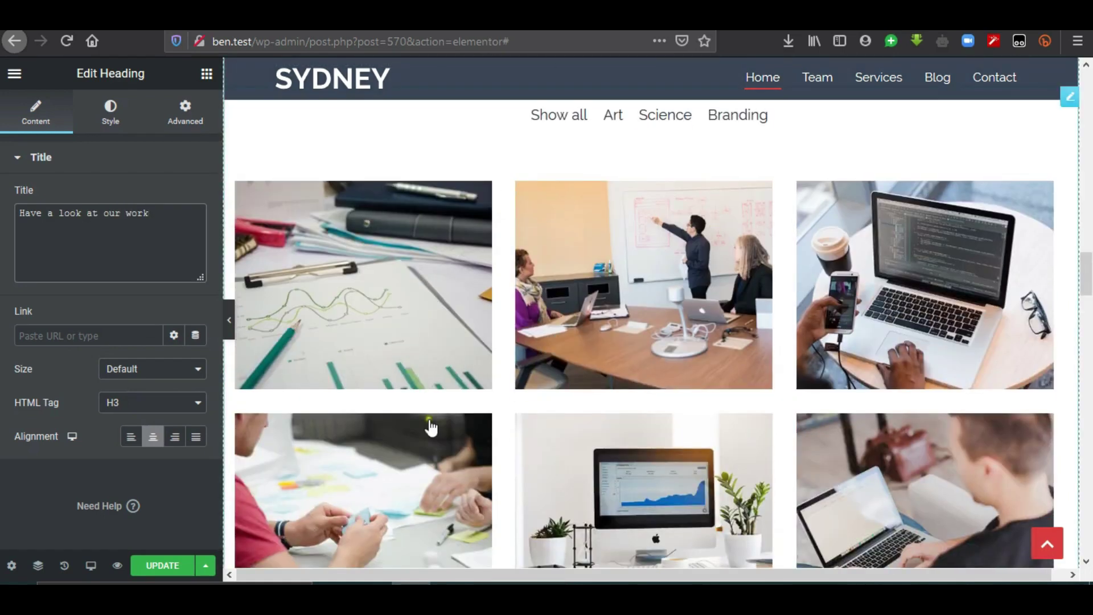
pyautogui.moveTo(1087, 272); pyautogui.dragTo(1089, 281)
pyautogui.scroll(3, 1085, 273)
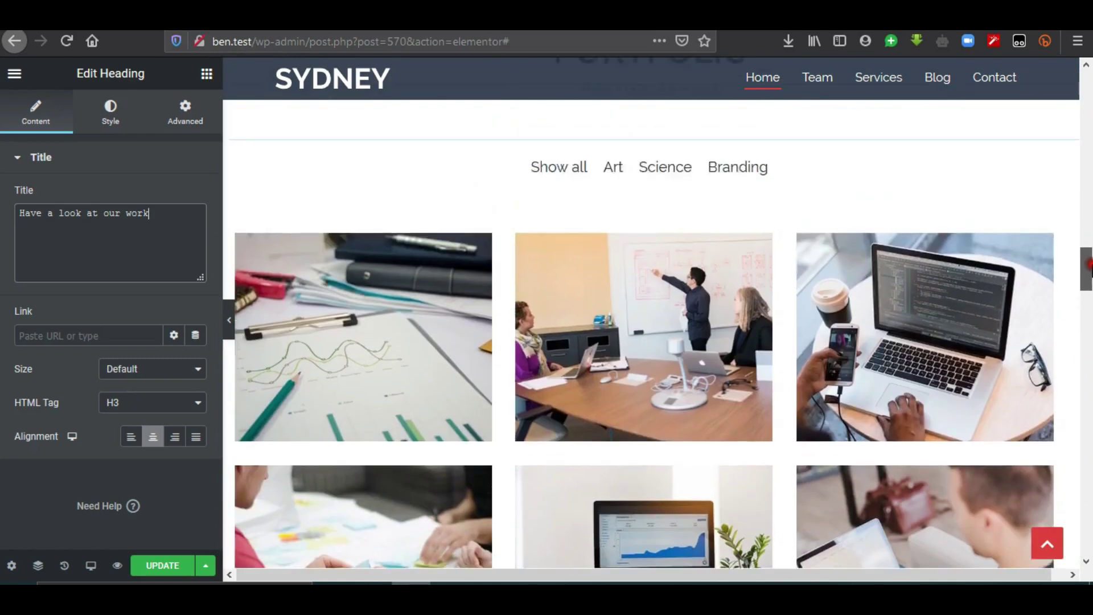
pyautogui.click(1070, 194)
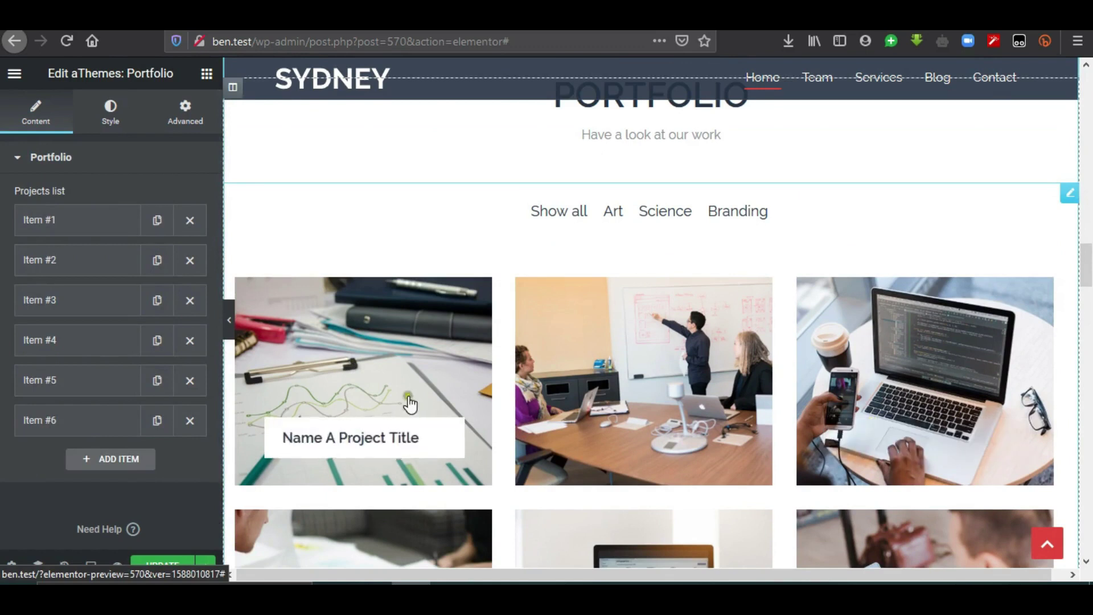
pyautogui.click(76, 232)
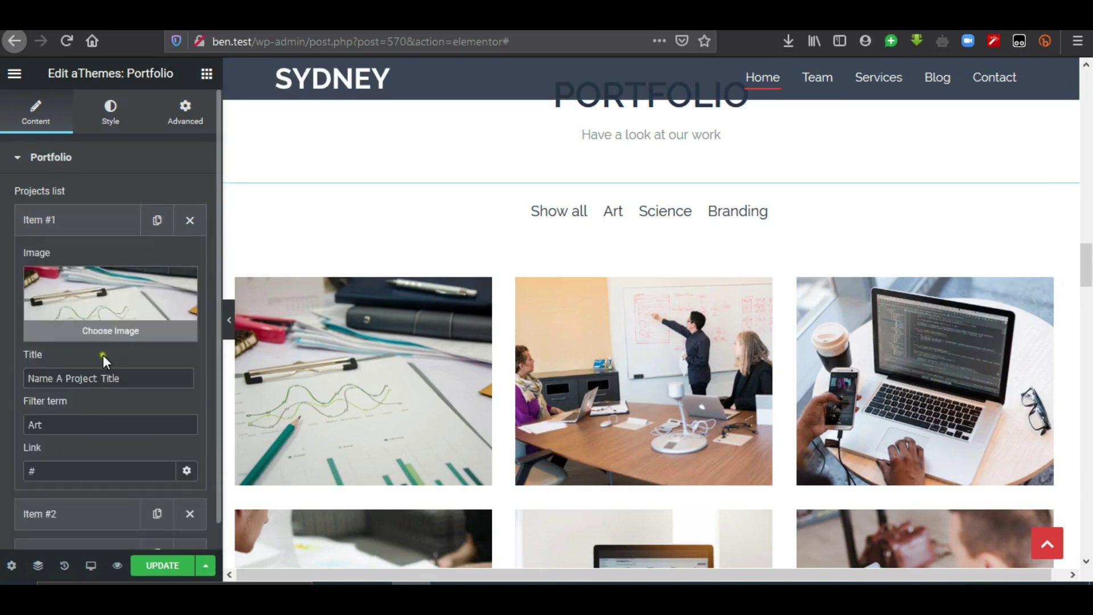
pyautogui.tripleClick(137, 380)
pyautogui.write('Project #1')
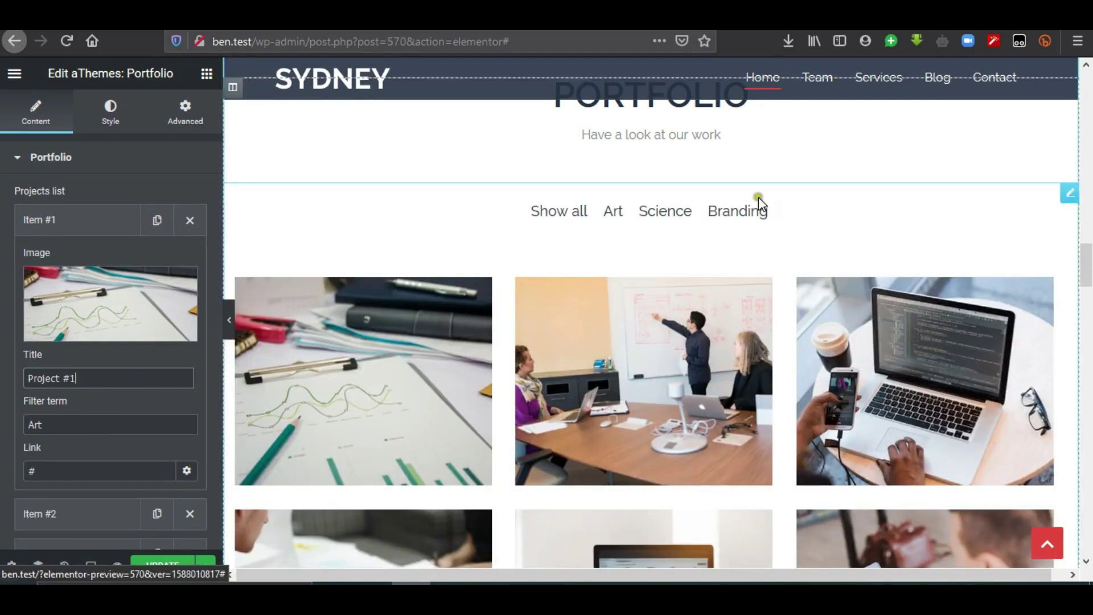
# - Preview the portfolio's Art and Science filters, ending with all projects shown
pyautogui.click(619, 216)
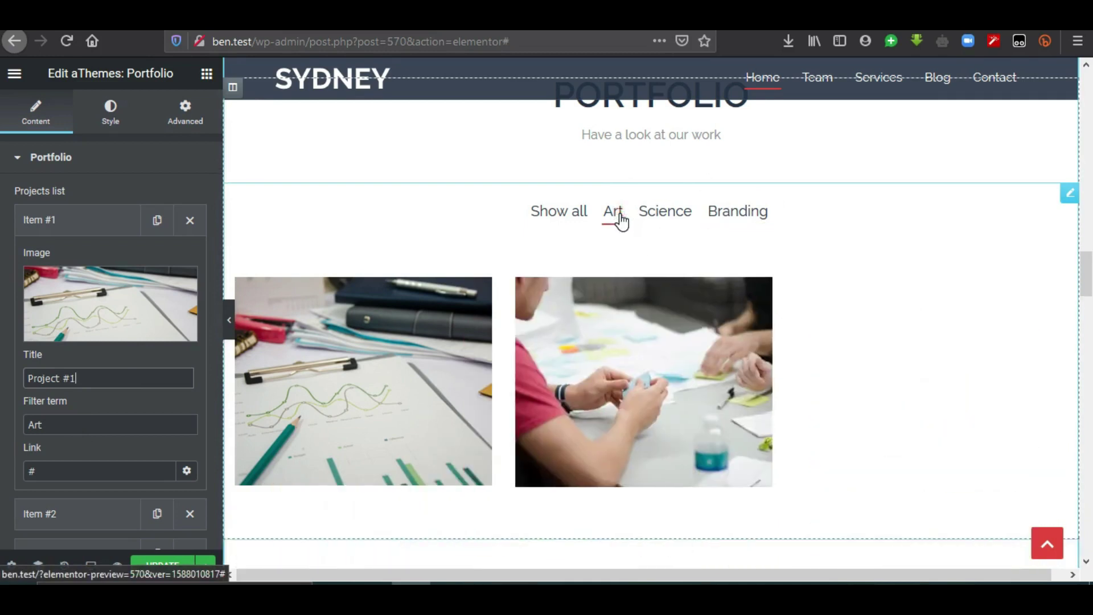
pyautogui.click(655, 216)
pyautogui.click(549, 222)
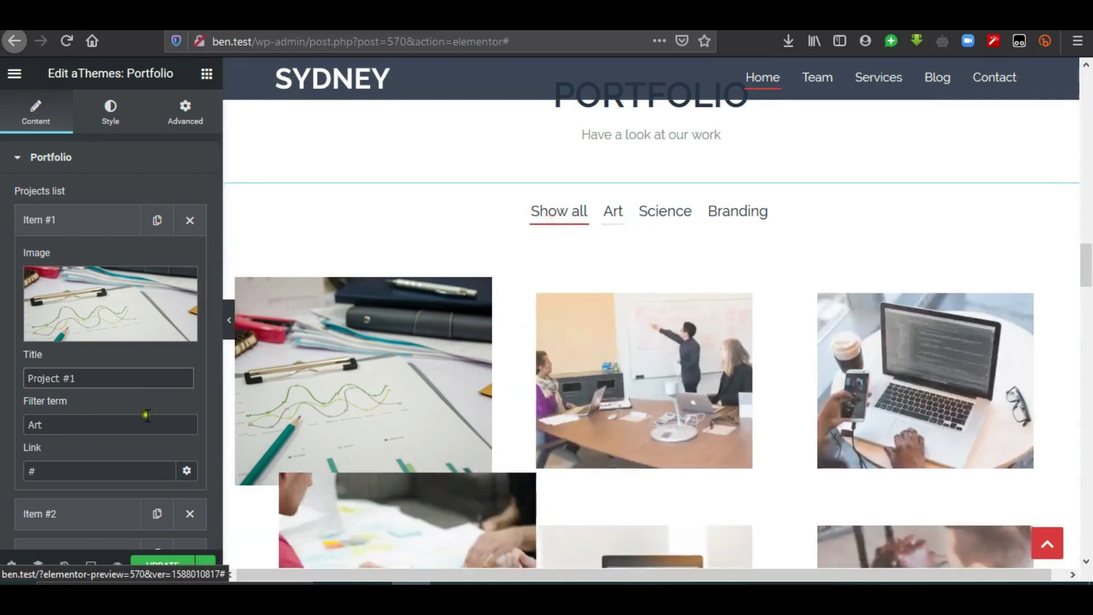
# - Set Item #1's filter term to Web and check the Web and Show all filters in the preview
pyautogui.click(93, 420)
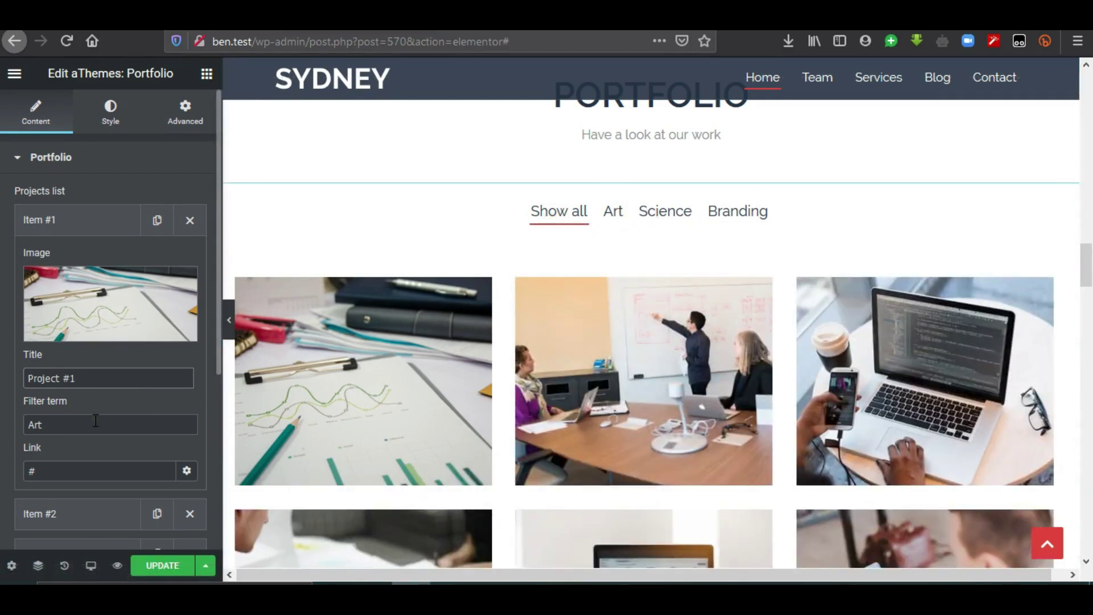
pyautogui.doubleClick(95, 420)
pyautogui.write('Web')
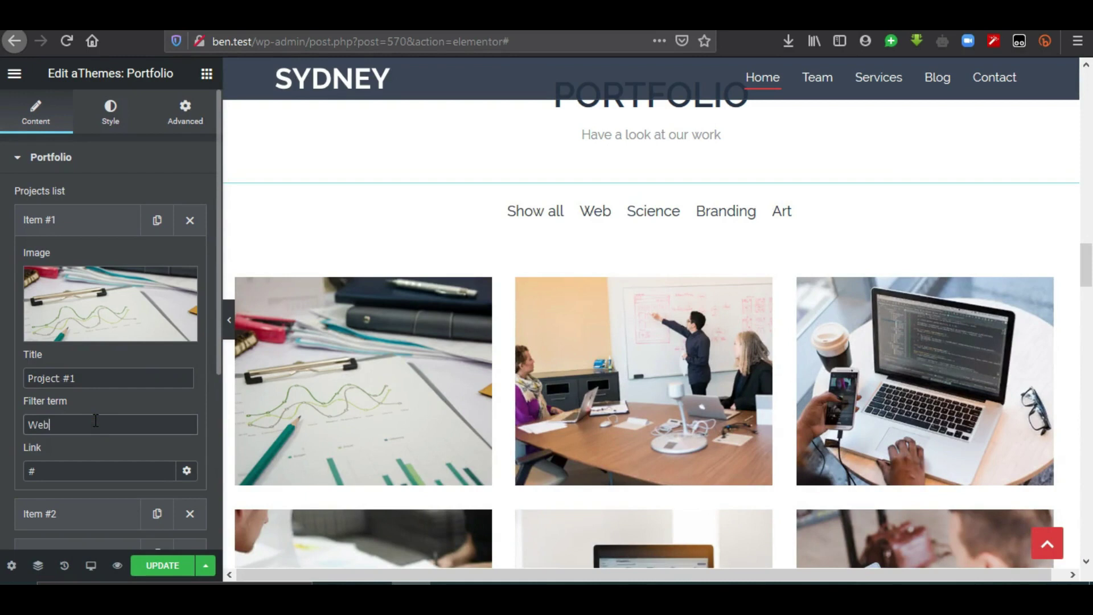
pyautogui.click(593, 223)
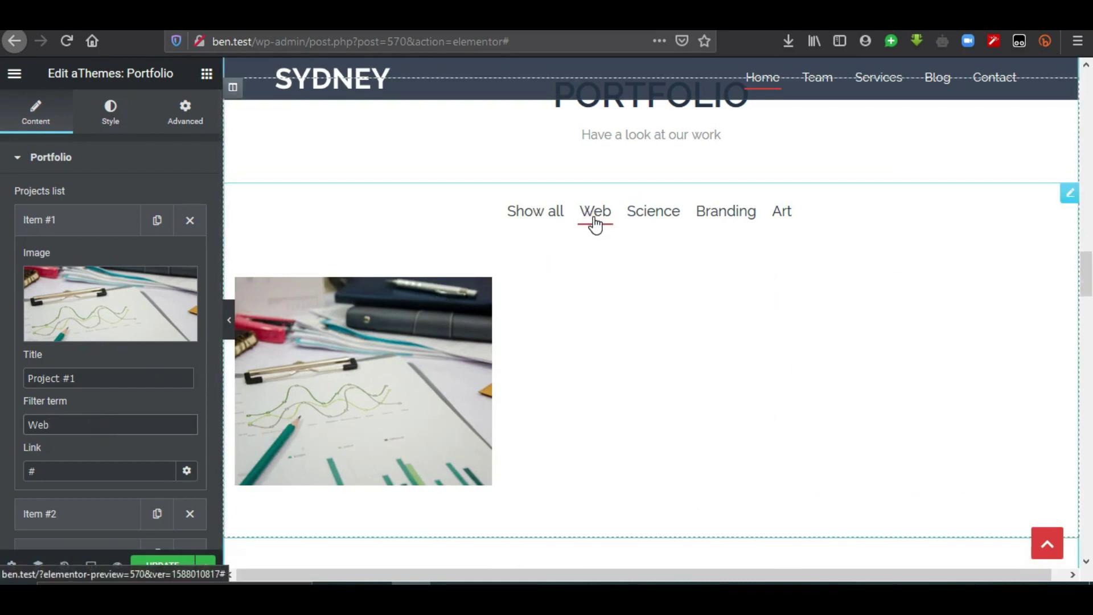
pyautogui.click(588, 405)
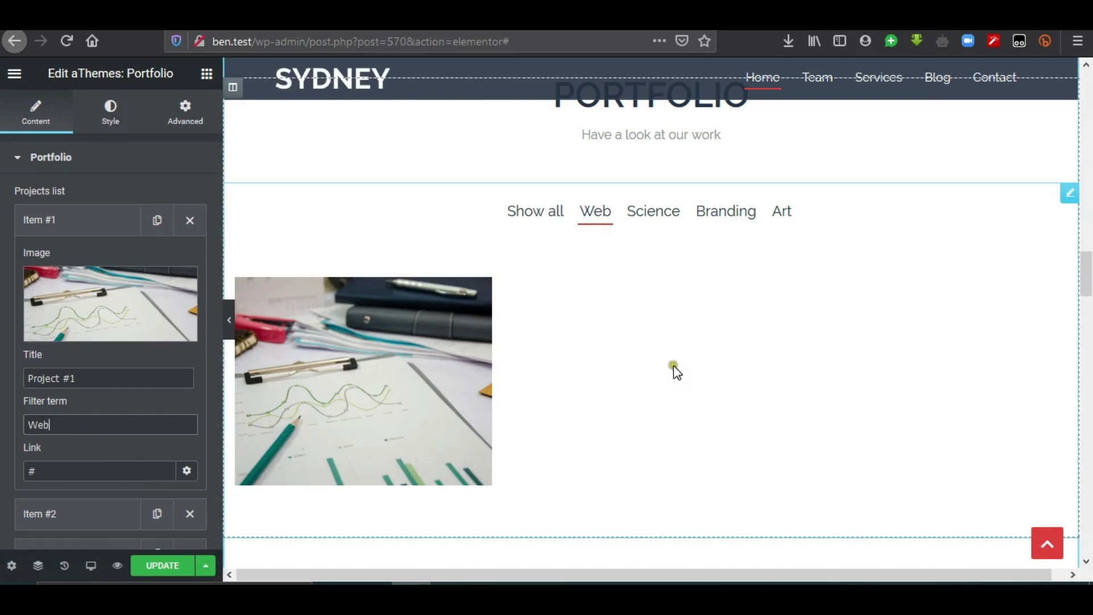
pyautogui.click(546, 215)
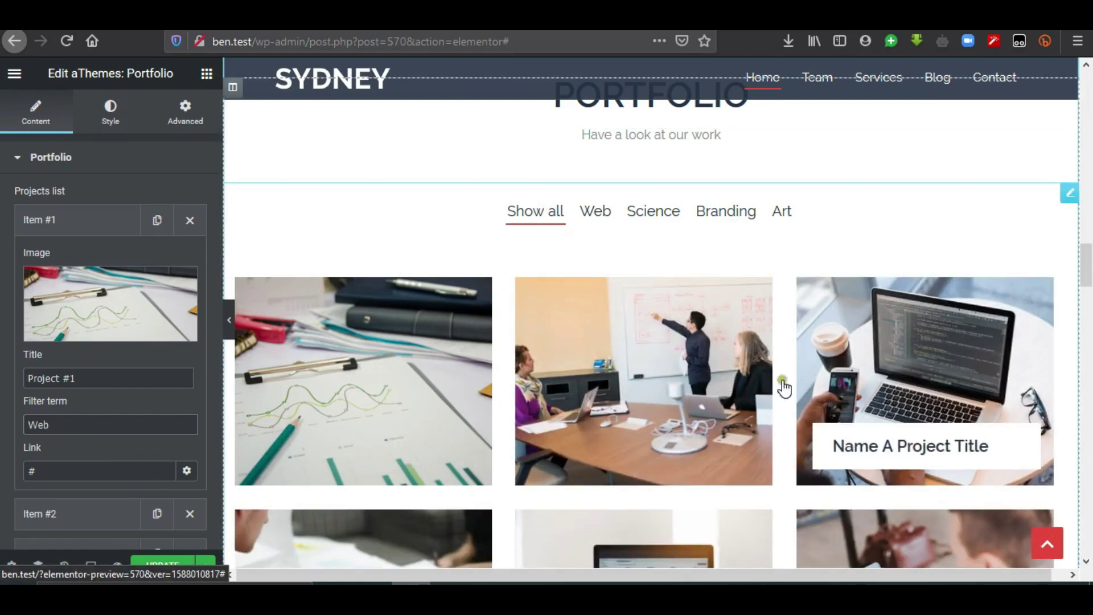
# - Replace Item #1's image with the black shoe photo DSC_2872 from the media library
pyautogui.doubleClick(60, 472)
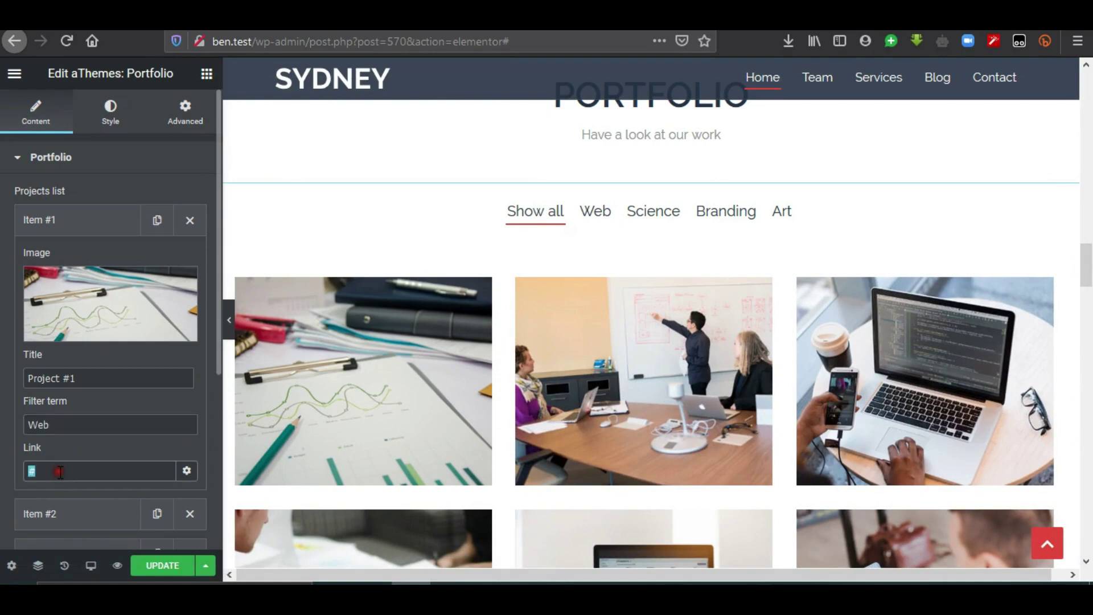
pyautogui.moveTo(112, 308)
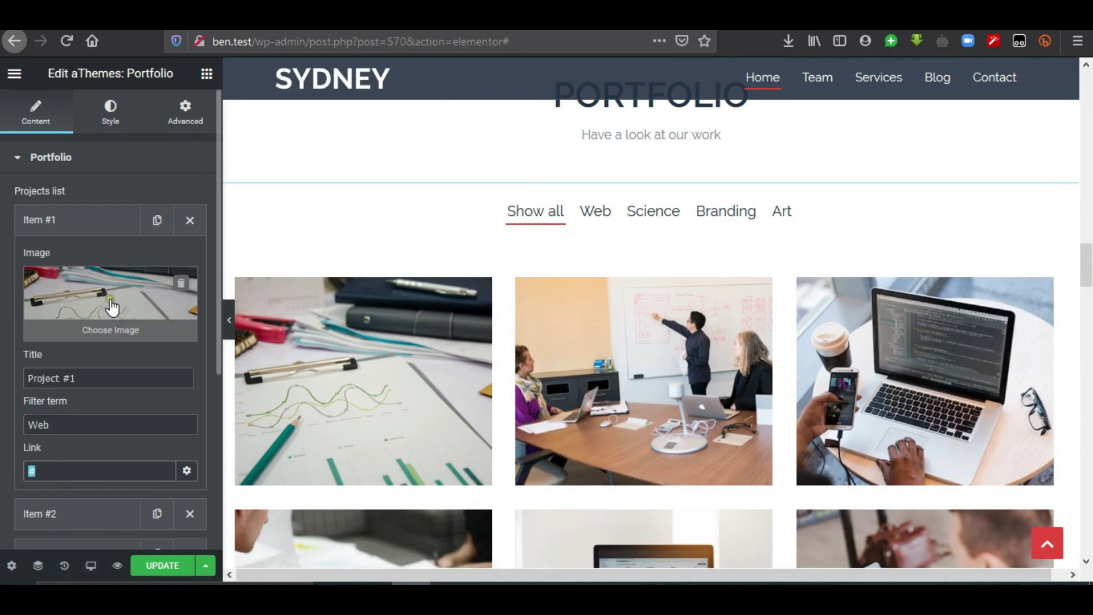
pyautogui.click(128, 326)
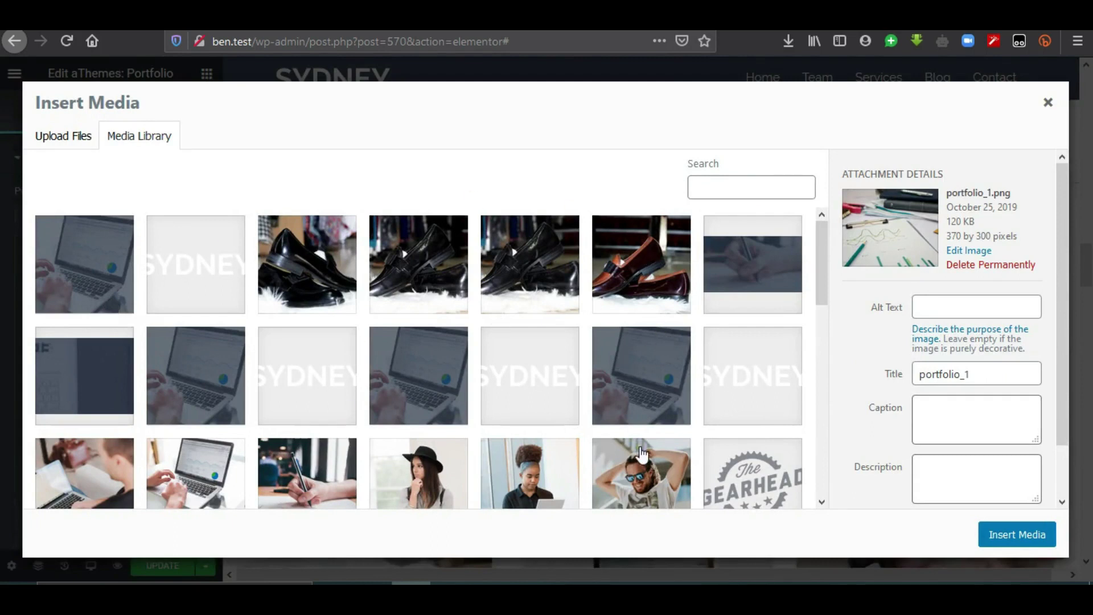
pyautogui.click(418, 279)
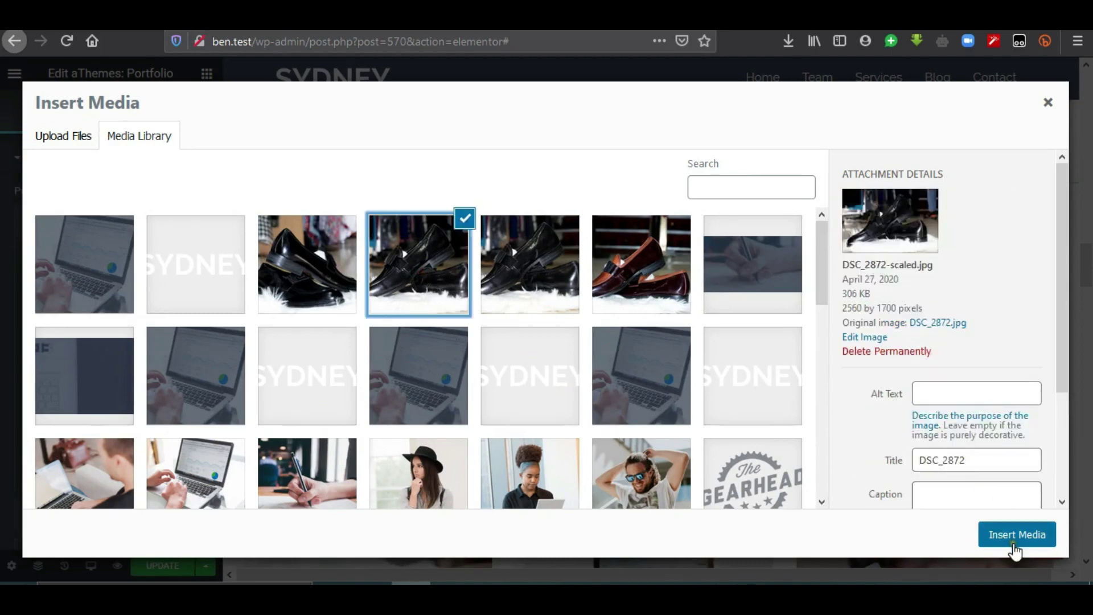
pyautogui.click(1016, 535)
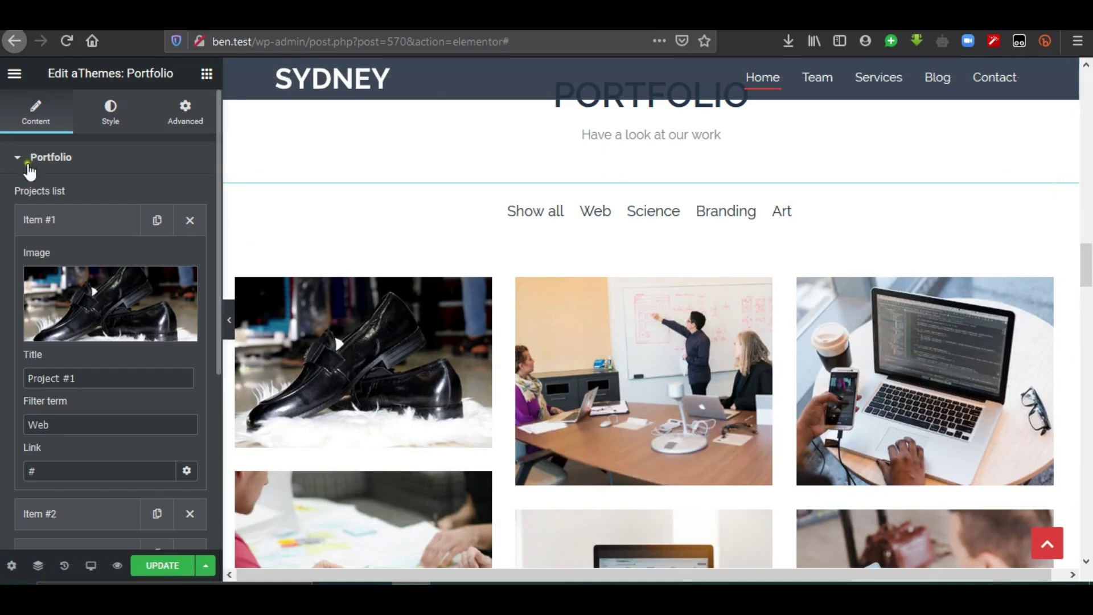
pyautogui.click(62, 230)
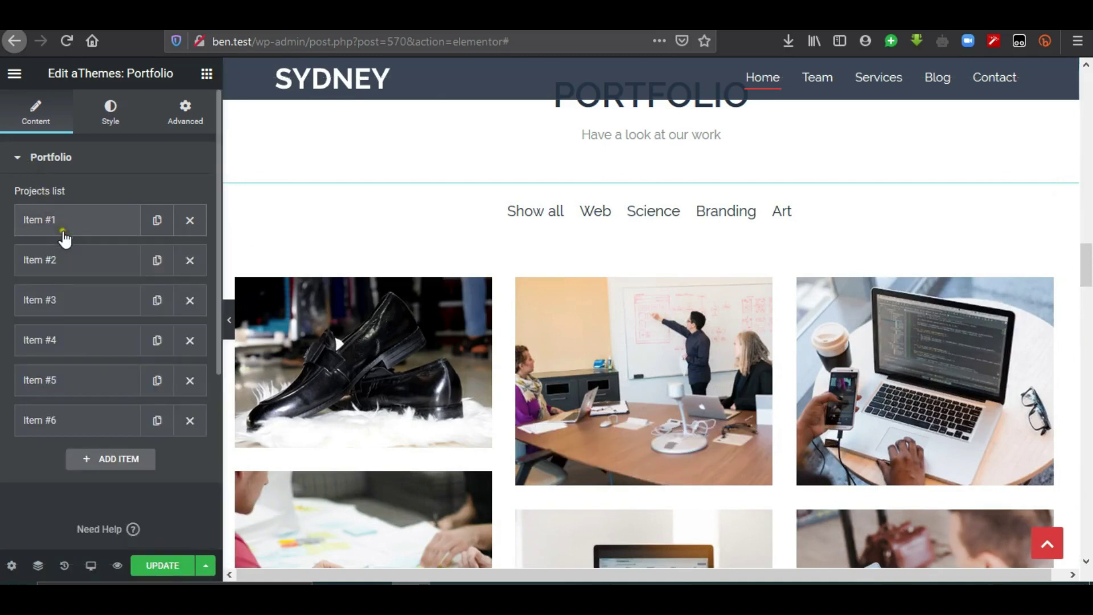
# - Open the image chooser for portfolio Item #2 and shrink the browser window so the desktop's IMAGES folder is reachable
pyautogui.click(70, 261)
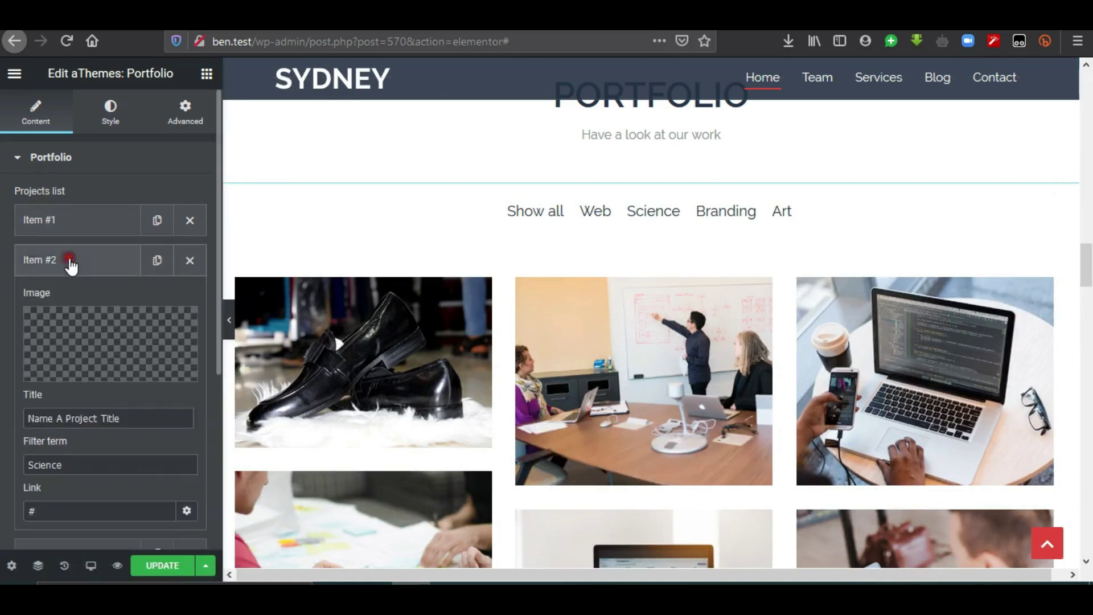
pyautogui.click(124, 344)
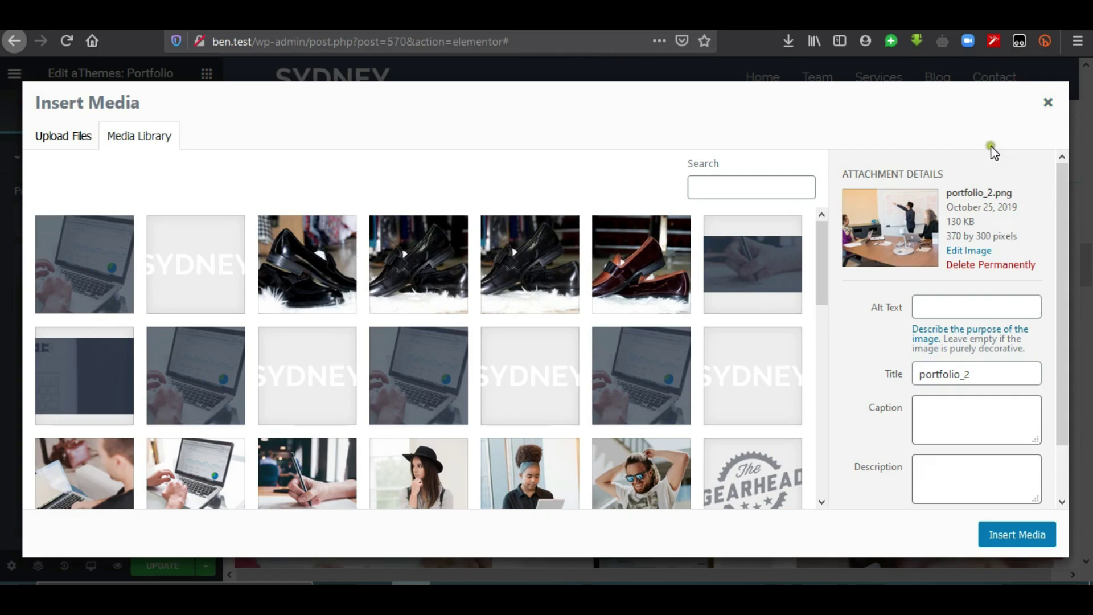
pyautogui.press('super+Left')
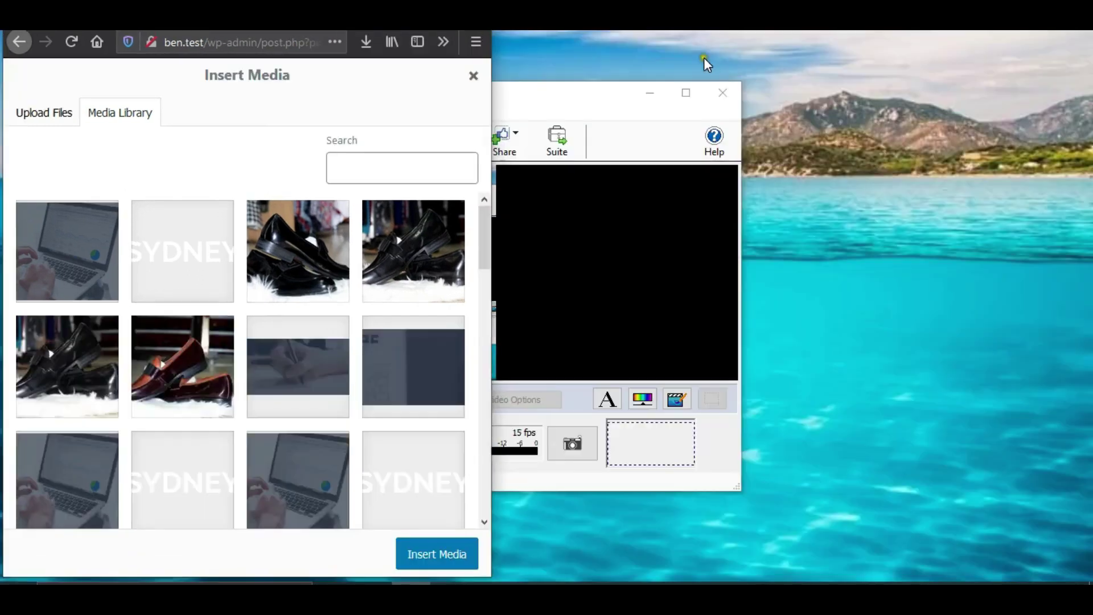
pyautogui.moveTo(617, 578)
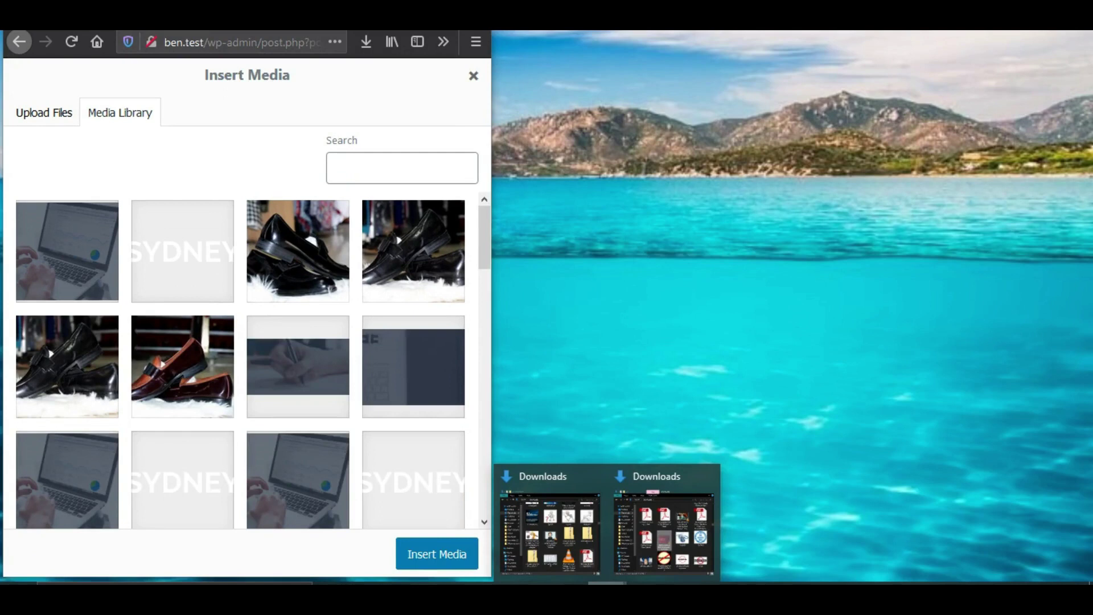
pyautogui.click(593, 477)
pyautogui.click(649, 476)
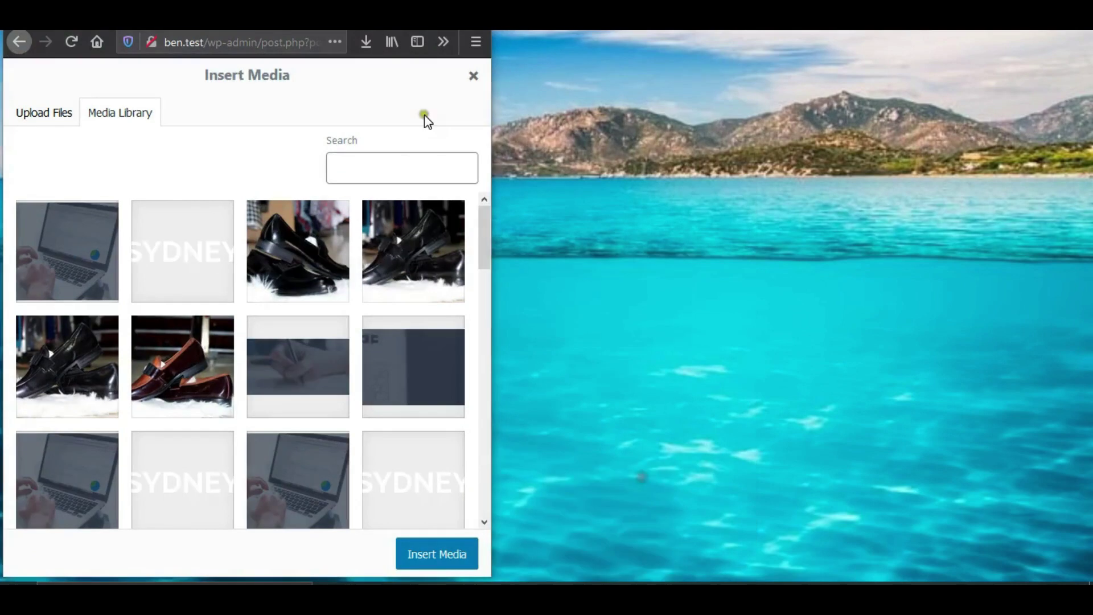
pyautogui.moveTo(365, 16); pyautogui.dragTo(938, 28)
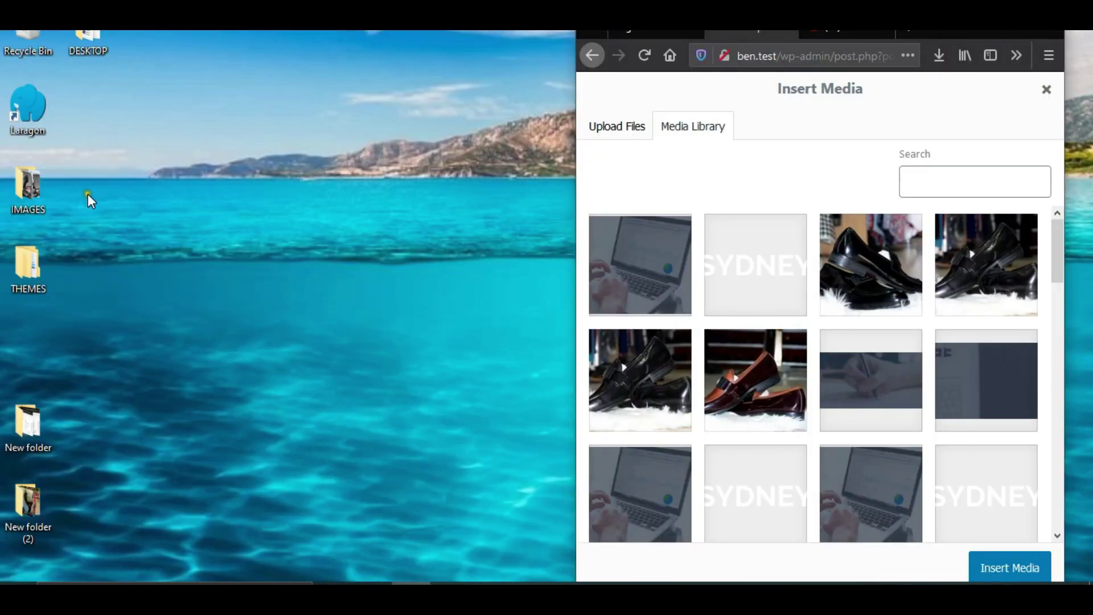
# - Upload DSC_2875 from the desktop's IMAGES folder to the media library and insert it as Item #2's image
pyautogui.doubleClick(37, 187)
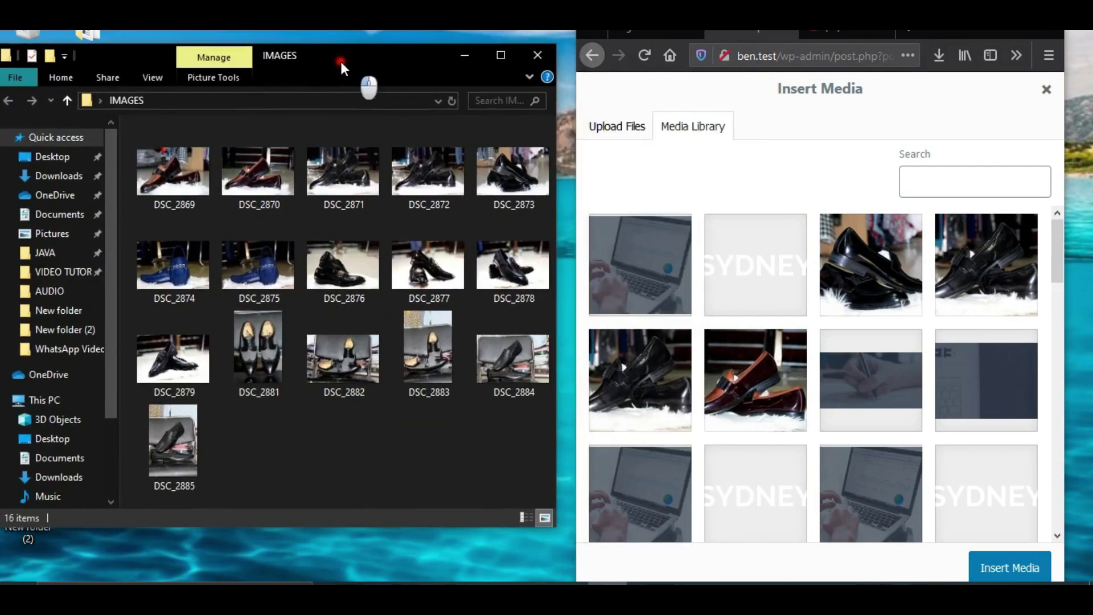
pyautogui.click(246, 280)
pyautogui.moveTo(242, 265); pyautogui.dragTo(732, 248)
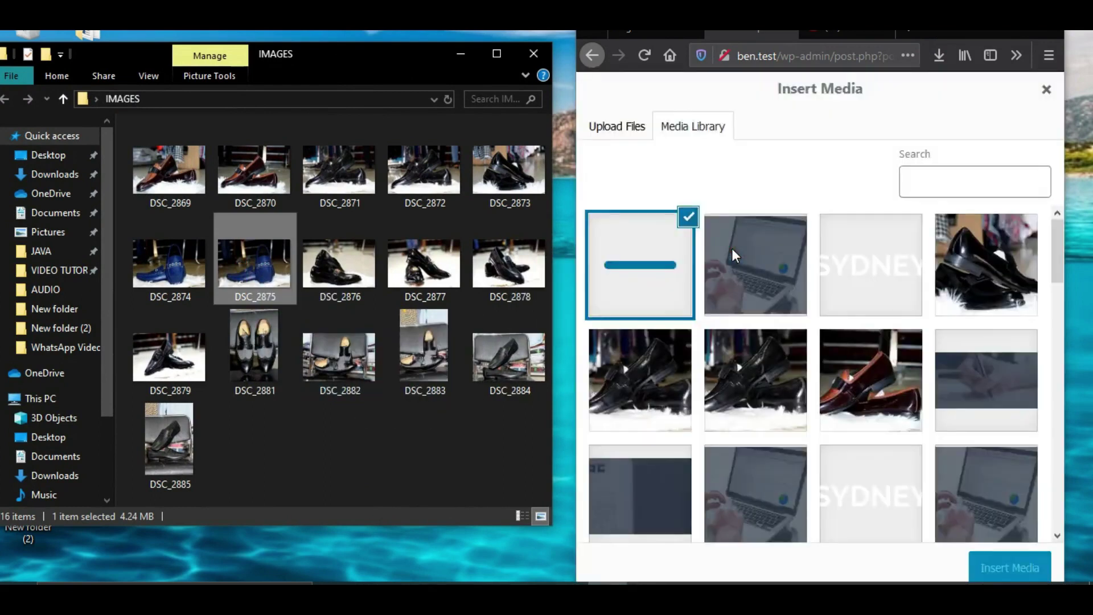
pyautogui.press('super+Up')
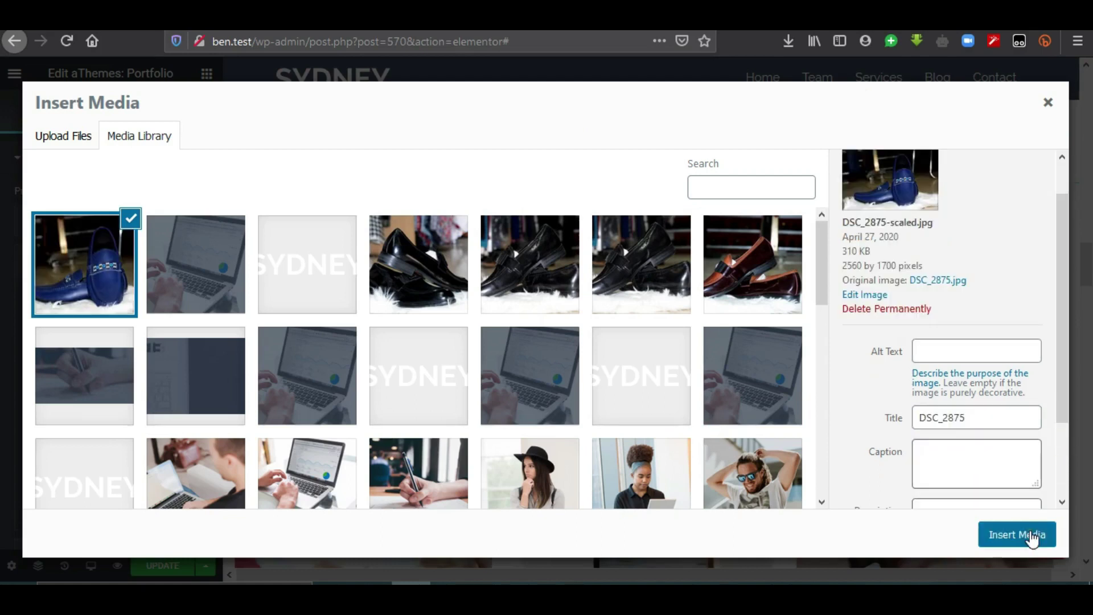
pyautogui.click(998, 548)
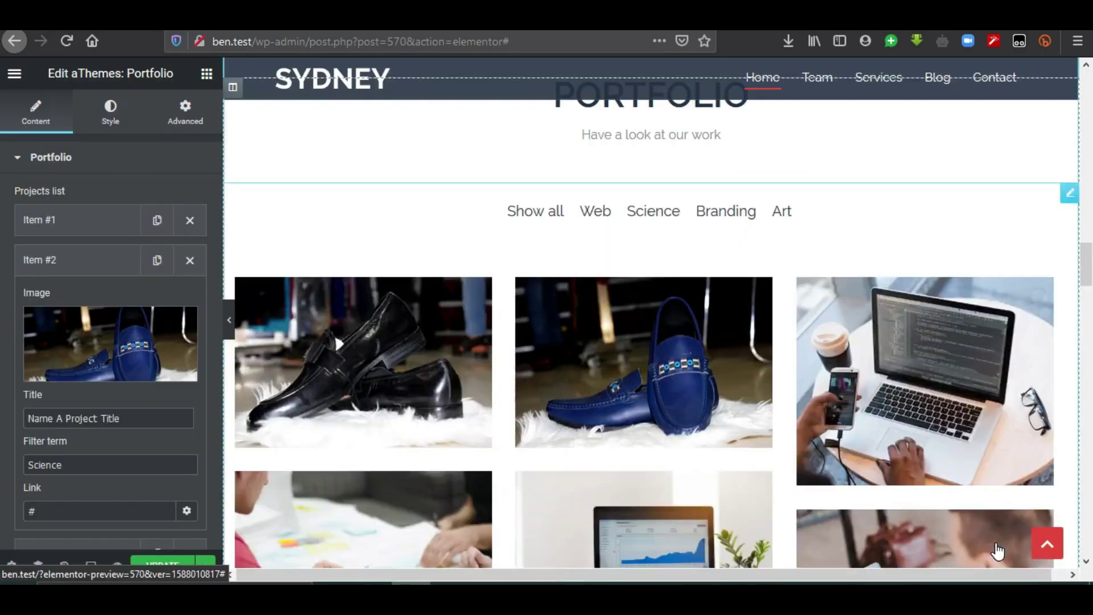
# - Update the page with the portfolio changes and bring the testimonials section into view
pyautogui.moveTo(1088, 263); pyautogui.dragTo(1088, 293)
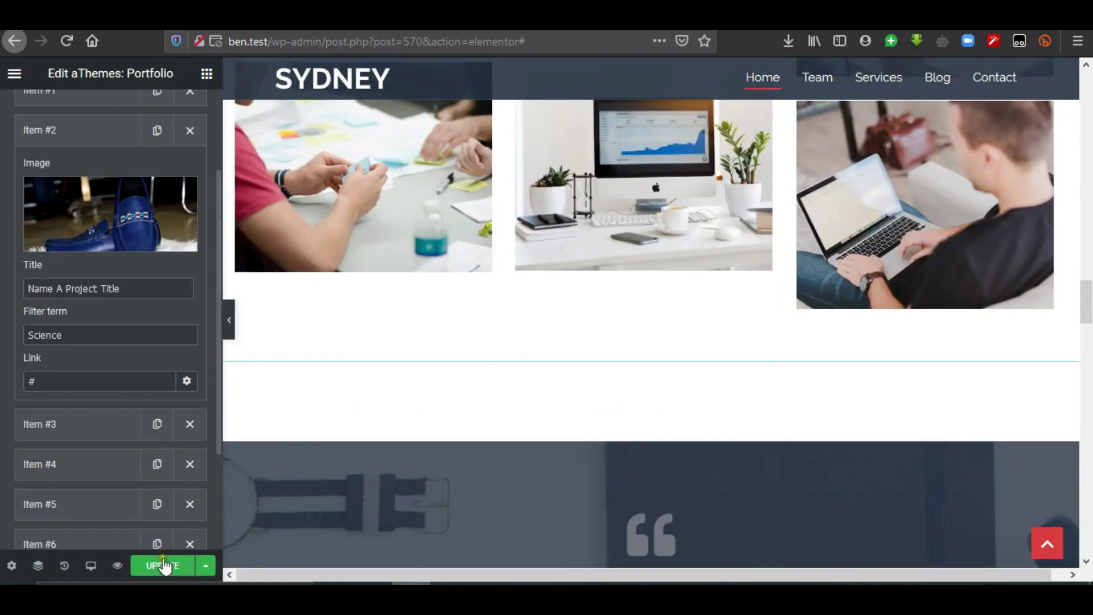
pyautogui.click(162, 566)
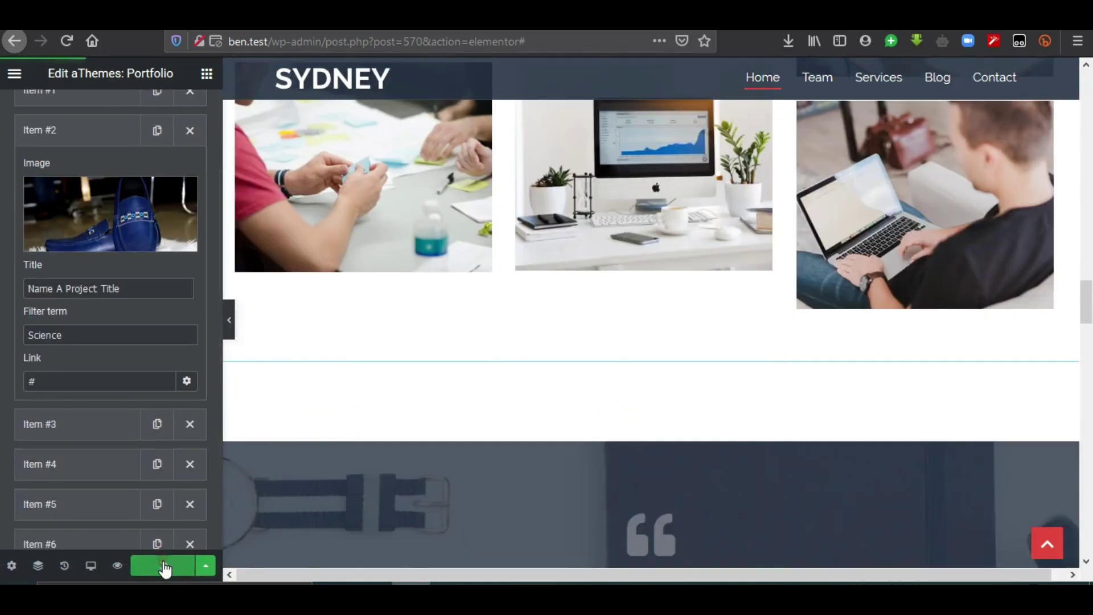
pyautogui.scroll(-5, 1050, 335)
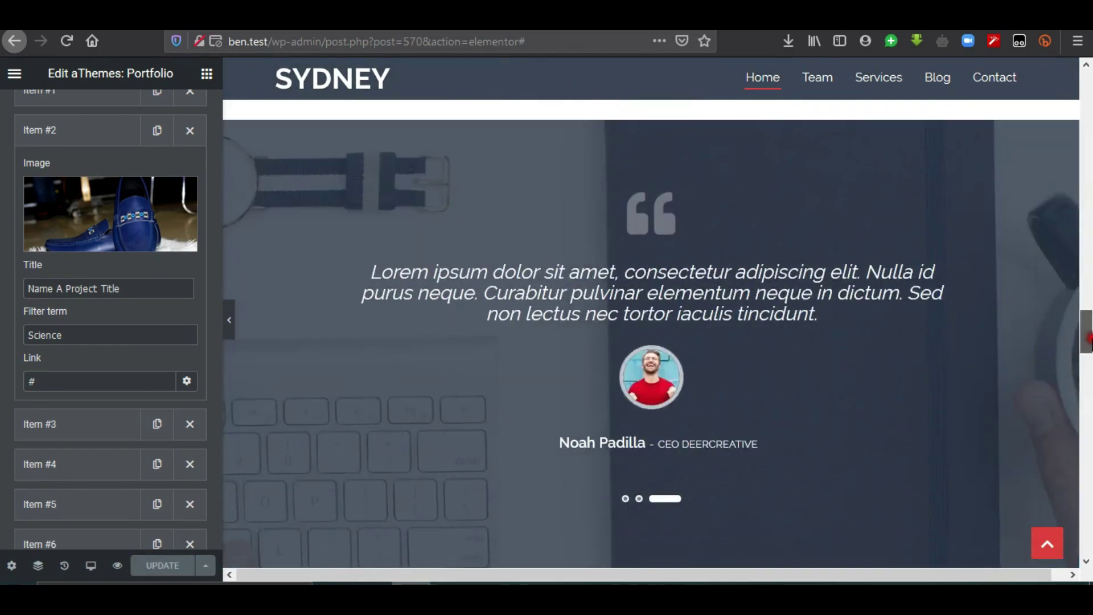
# - Replace the client photo of testimonial Item #1 with the team_3f@2x image of the woman in a hat from the media library
pyautogui.scroll(1, 1089, 337)
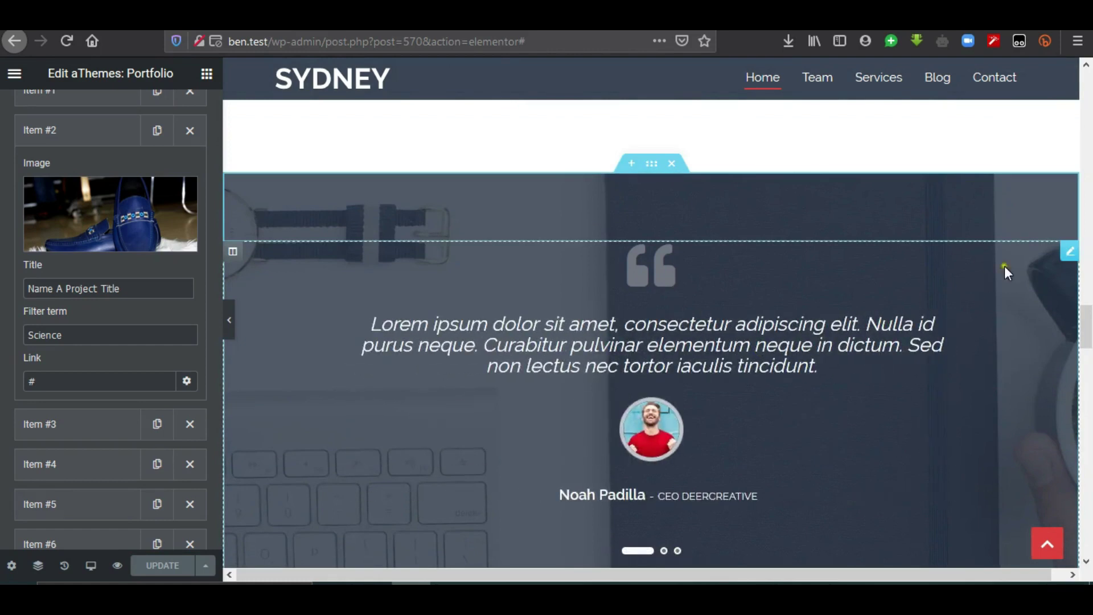
pyautogui.click(1070, 254)
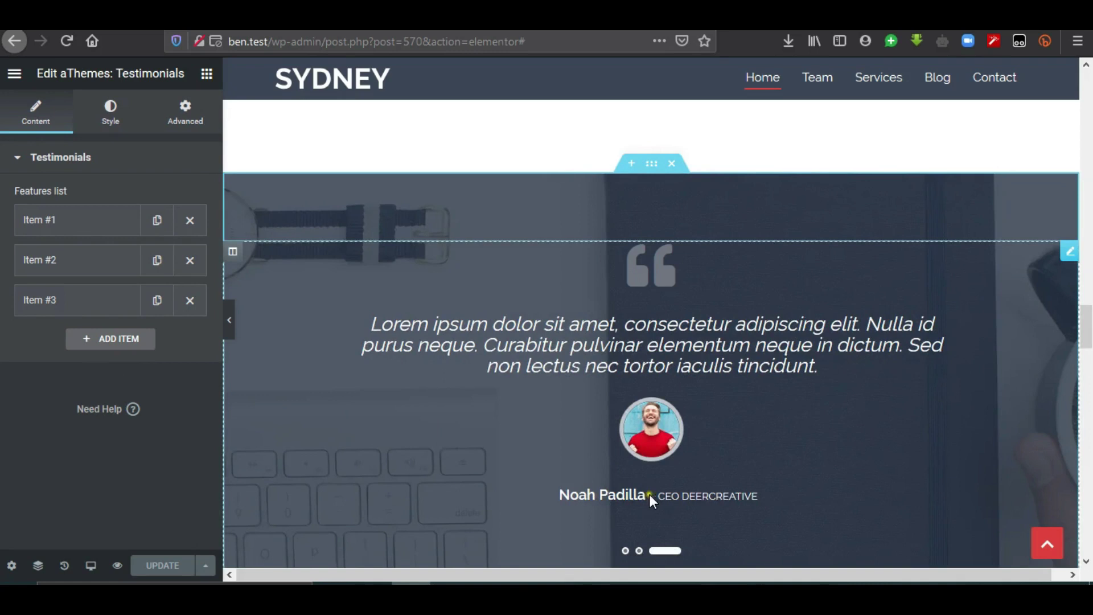
pyautogui.click(57, 224)
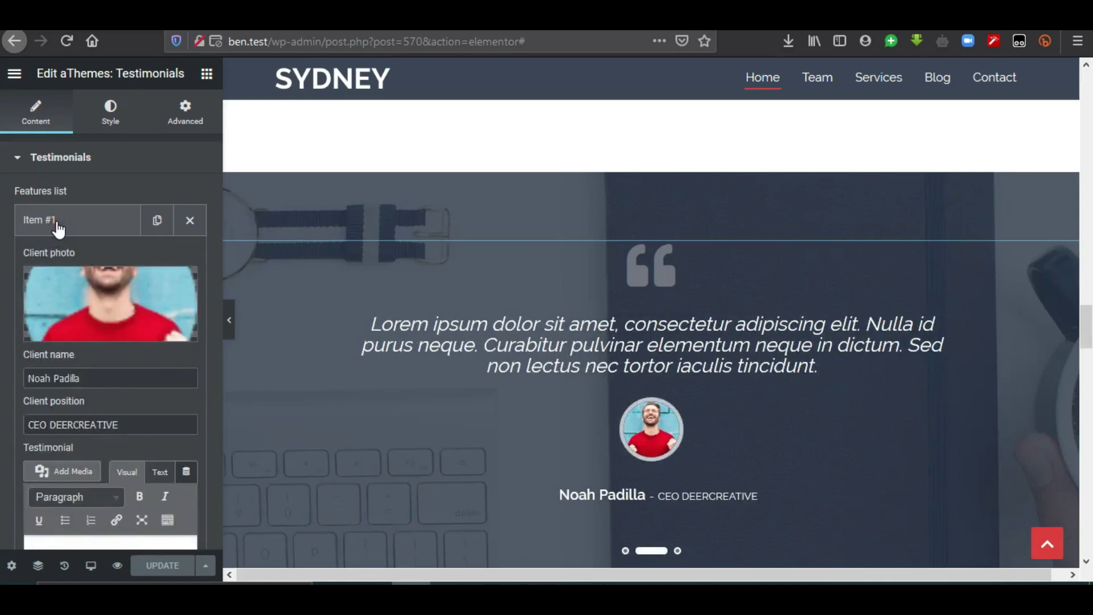
pyautogui.moveTo(108, 305)
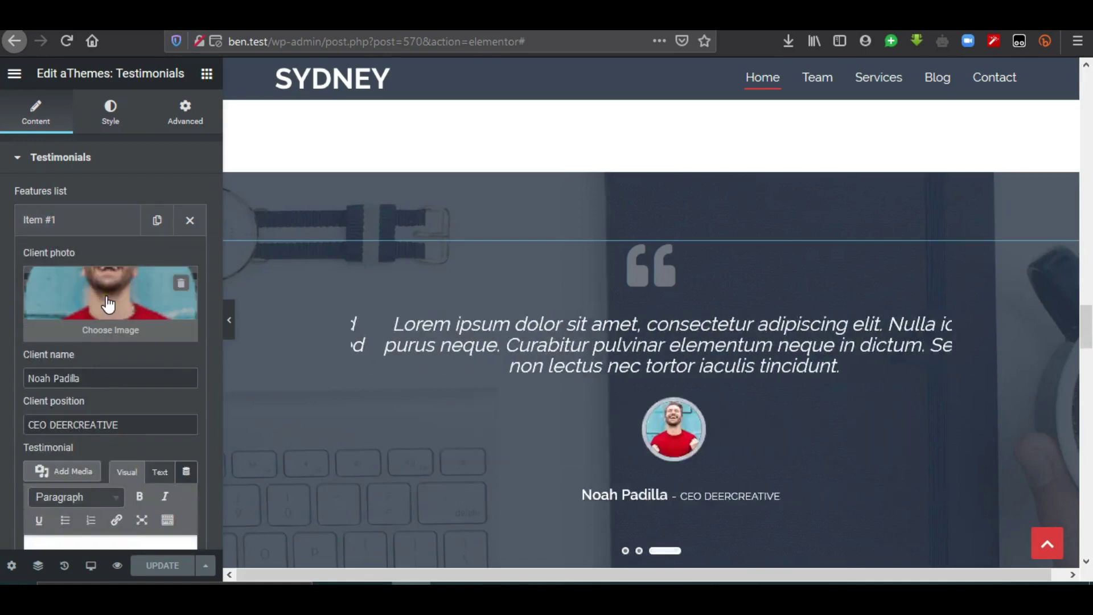
pyautogui.click(181, 284)
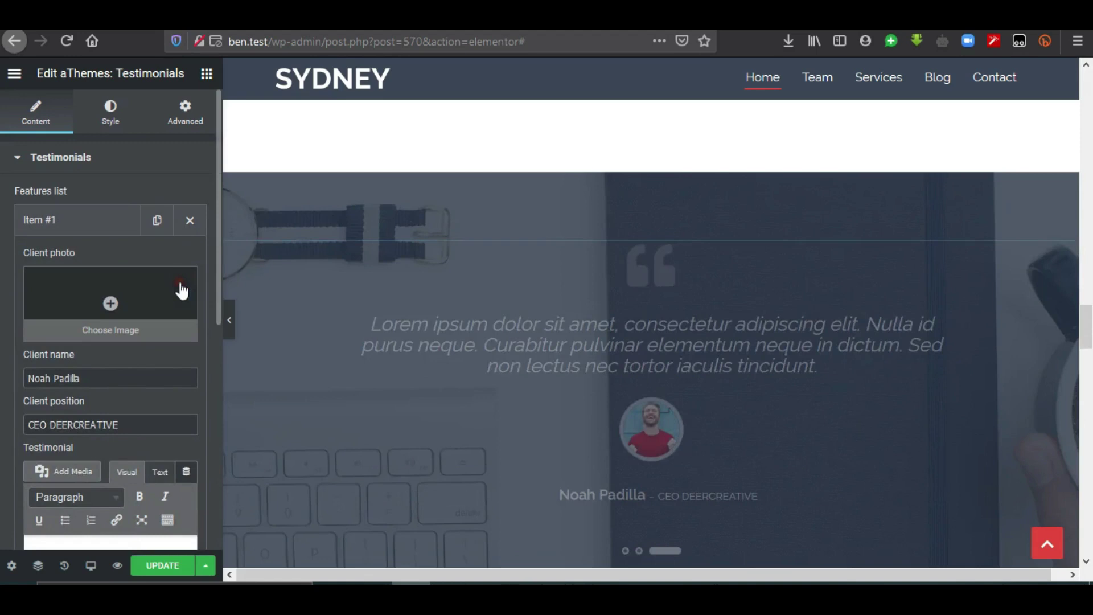
pyautogui.click(110, 307)
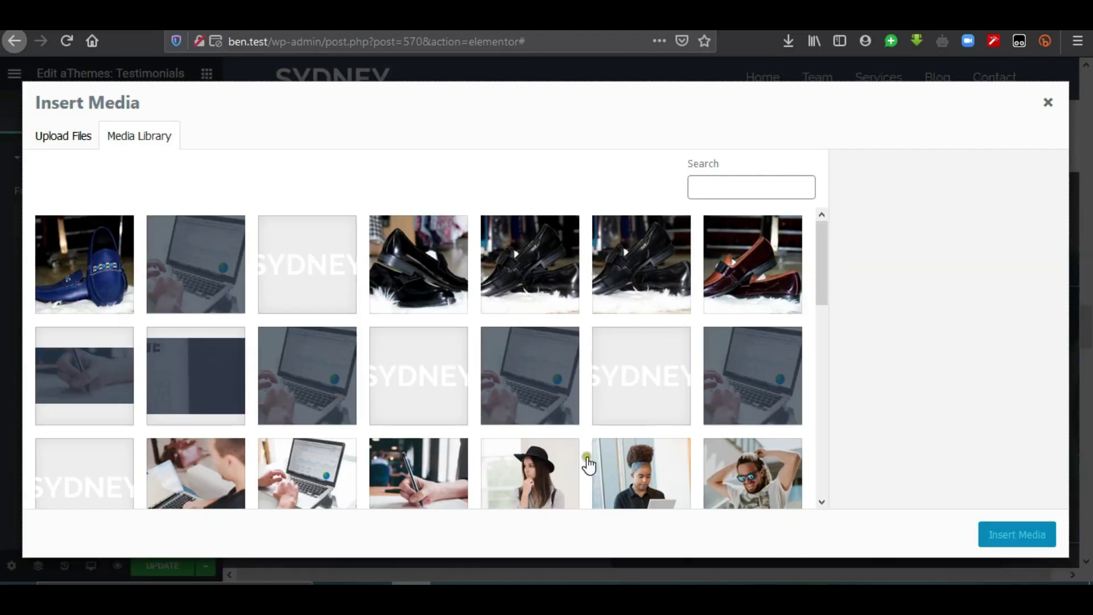
pyautogui.click(551, 488)
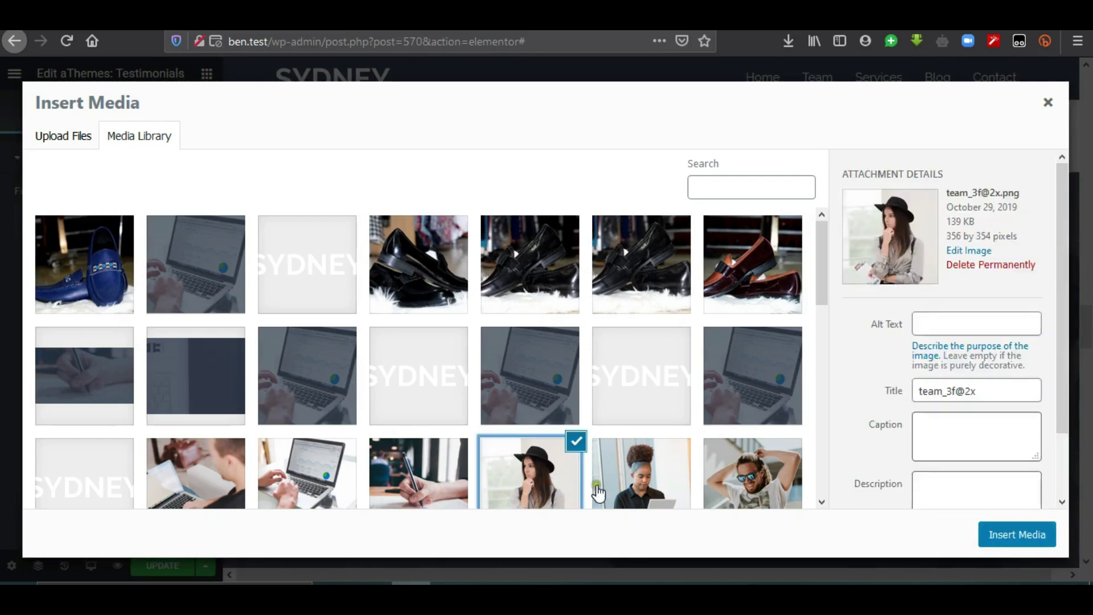
pyautogui.click(1017, 534)
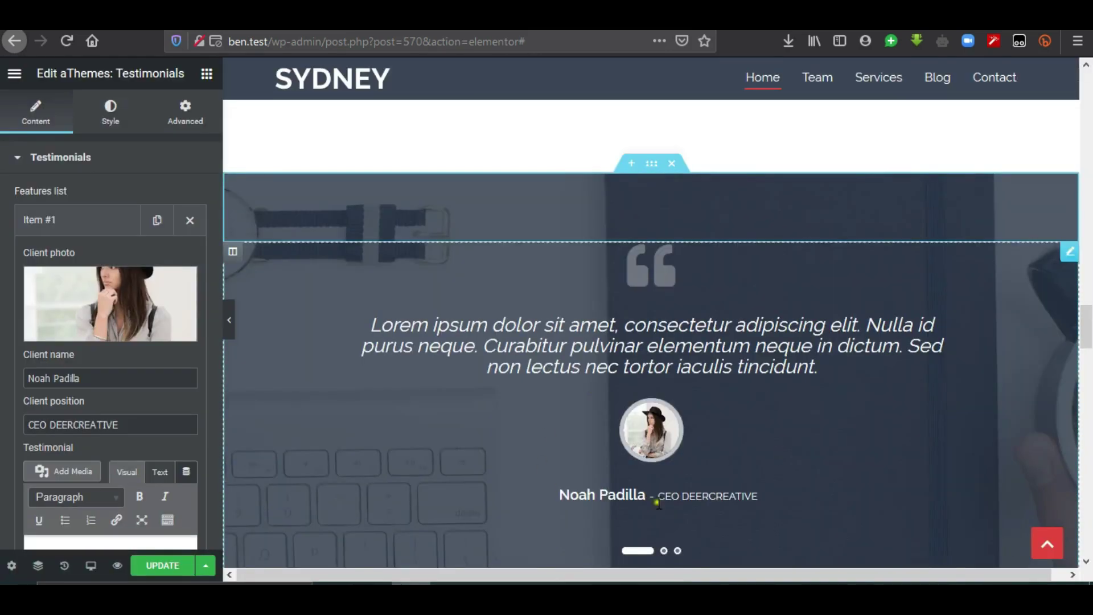
# - Enter a new client name for testimonial Item #1 and set the client position to "manager"
pyautogui.doubleClick(138, 379)
pyautogui.tripleClick(138, 379)
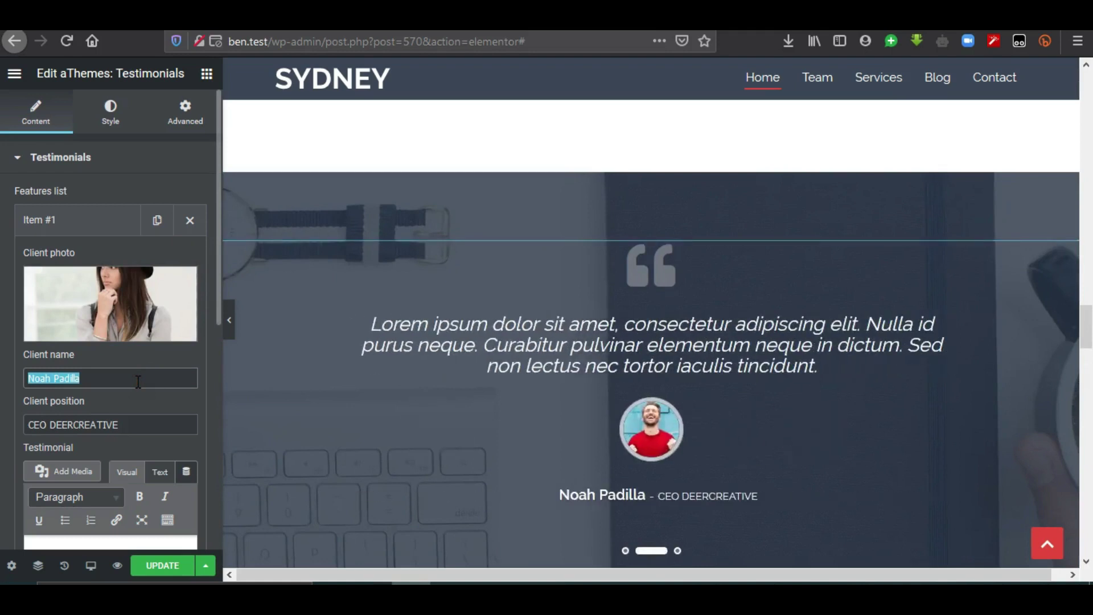
pyautogui.write('Ben')
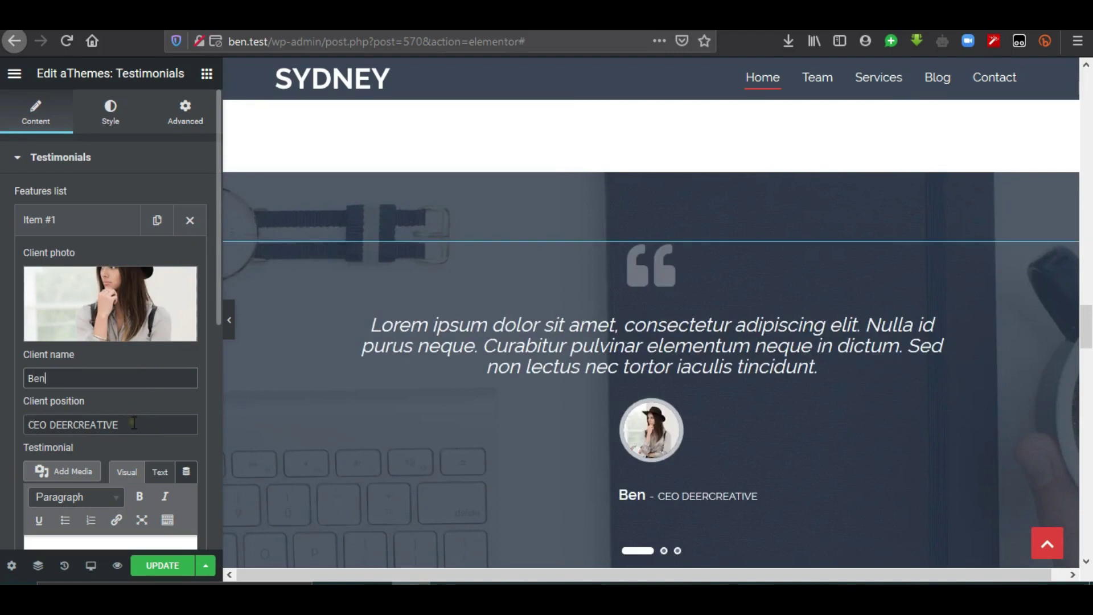
pyautogui.tripleClick(134, 424)
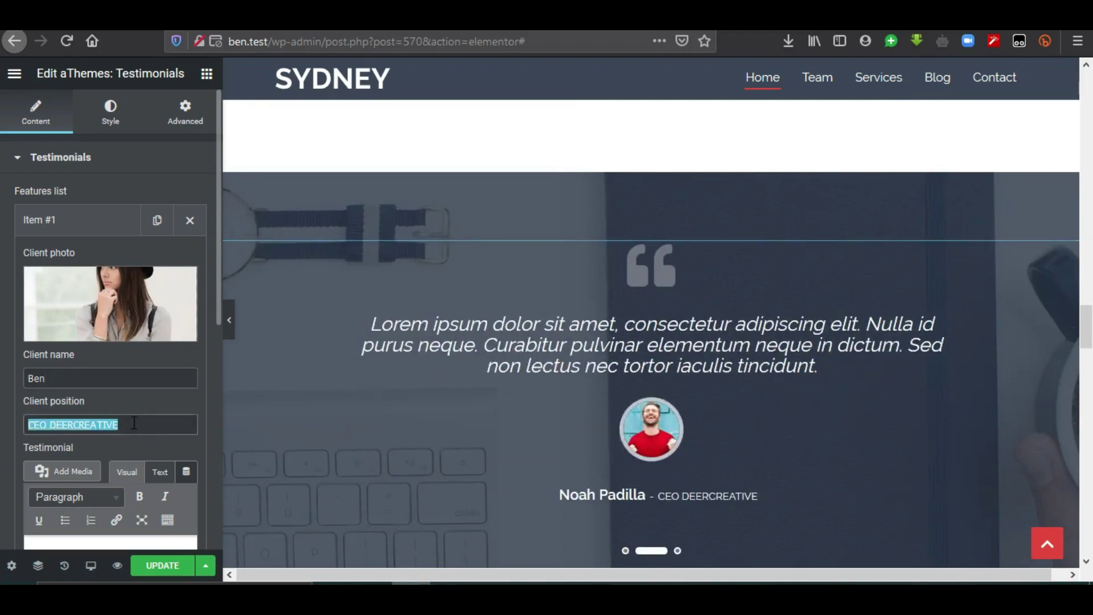
pyautogui.write('manager')
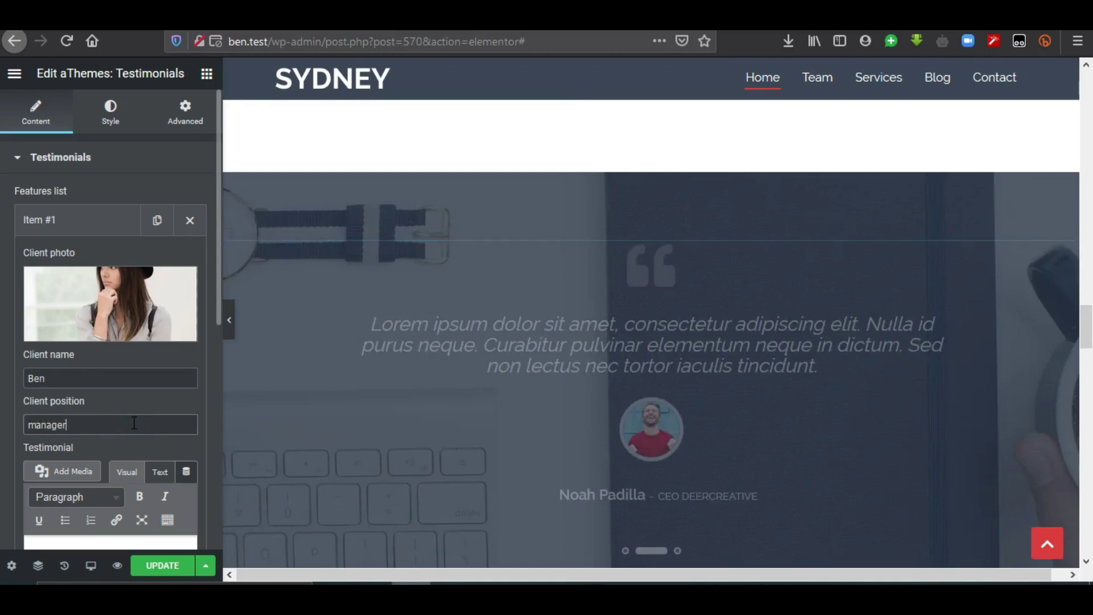
# - Replace the testimonial text of Item #1 with "This is a testimonial" and update the page
pyautogui.scroll(-3, 124, 490)
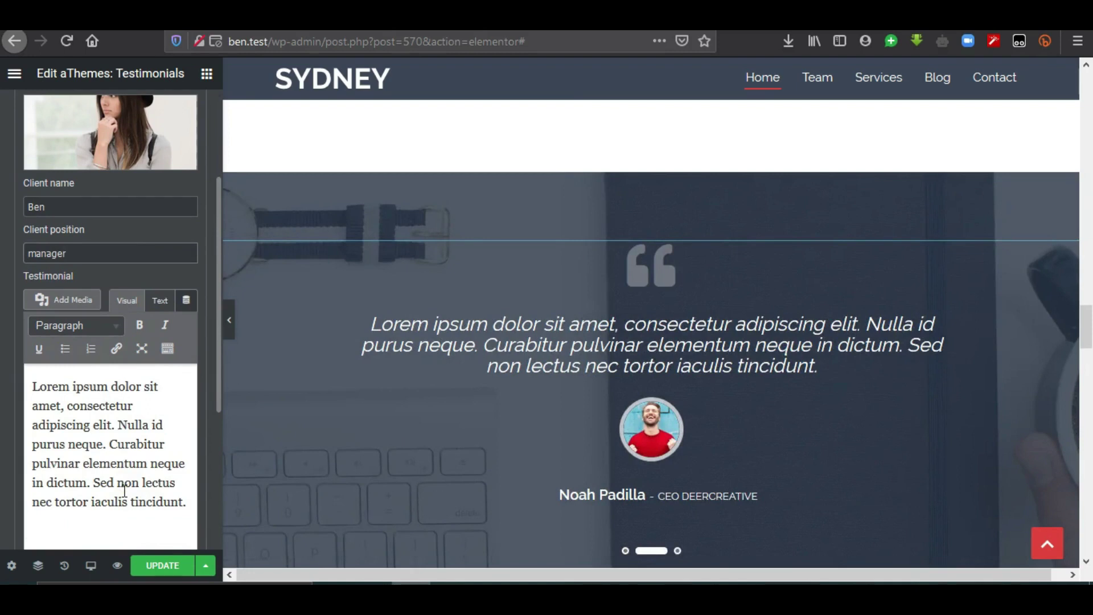
pyautogui.hotkey('ctrl', 'a')
pyautogui.write('This is s')
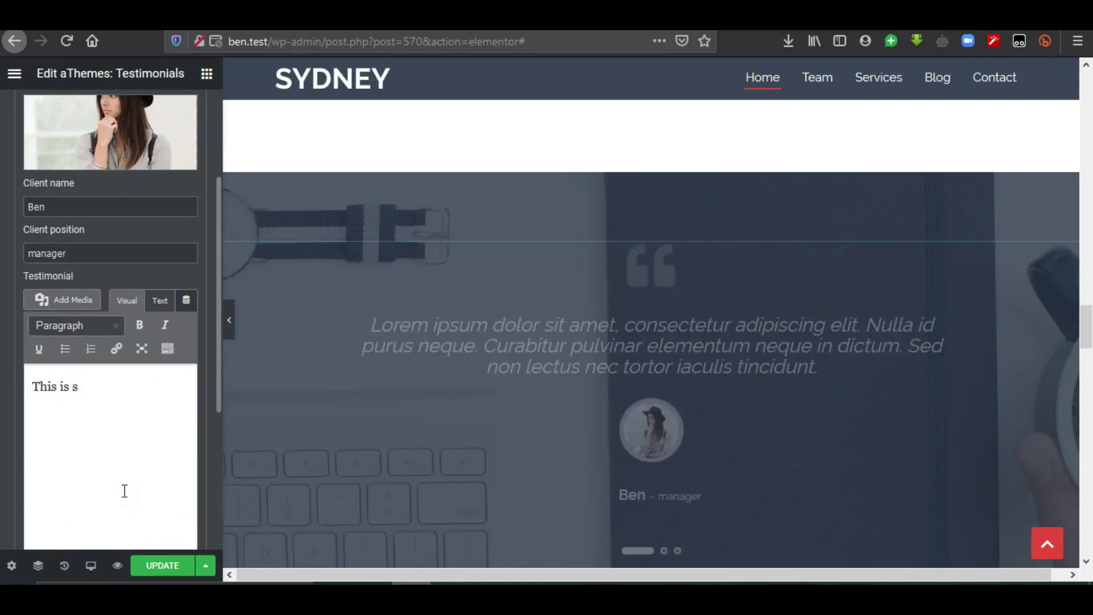
pyautogui.press('BackSpace')
pyautogui.write('a testimonial')
pyautogui.click(161, 567)
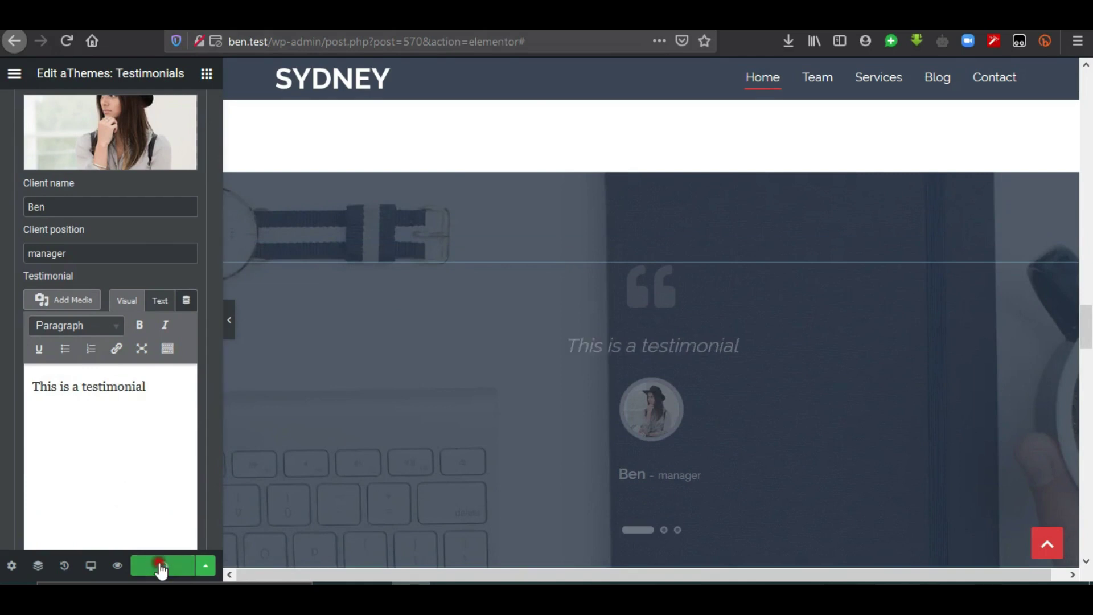
# - Shorten the "Meet Our Team" heading's title to "Our Team"
pyautogui.moveTo(1086, 327); pyautogui.dragTo(1089, 388)
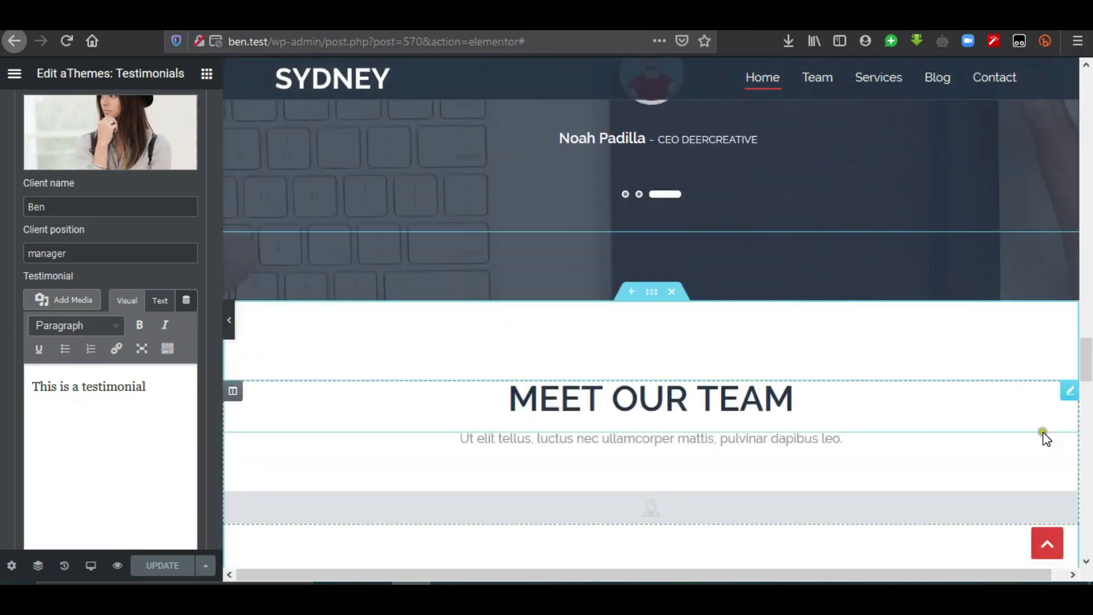
pyautogui.click(1070, 392)
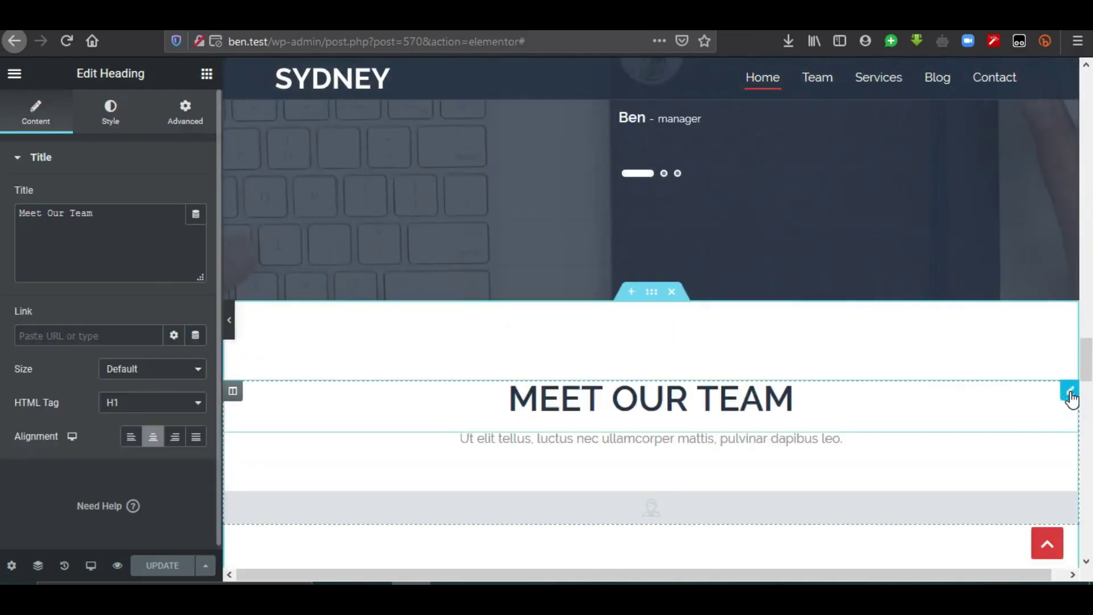
pyautogui.tripleClick(142, 210)
pyautogui.click(30, 211)
pyautogui.doubleClick(28, 209)
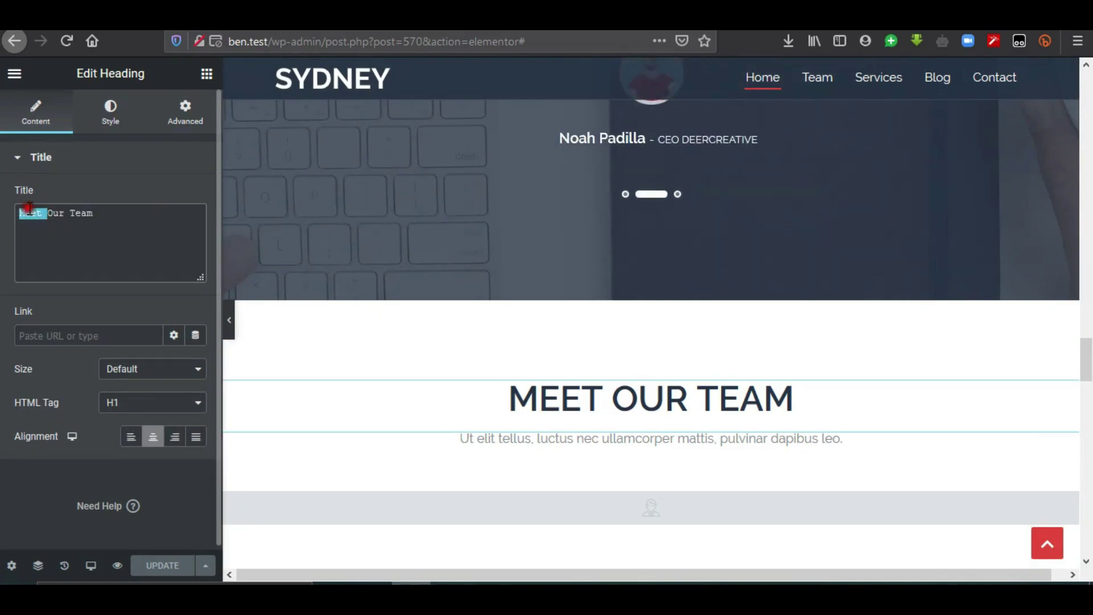
pyautogui.press('BackSpace')
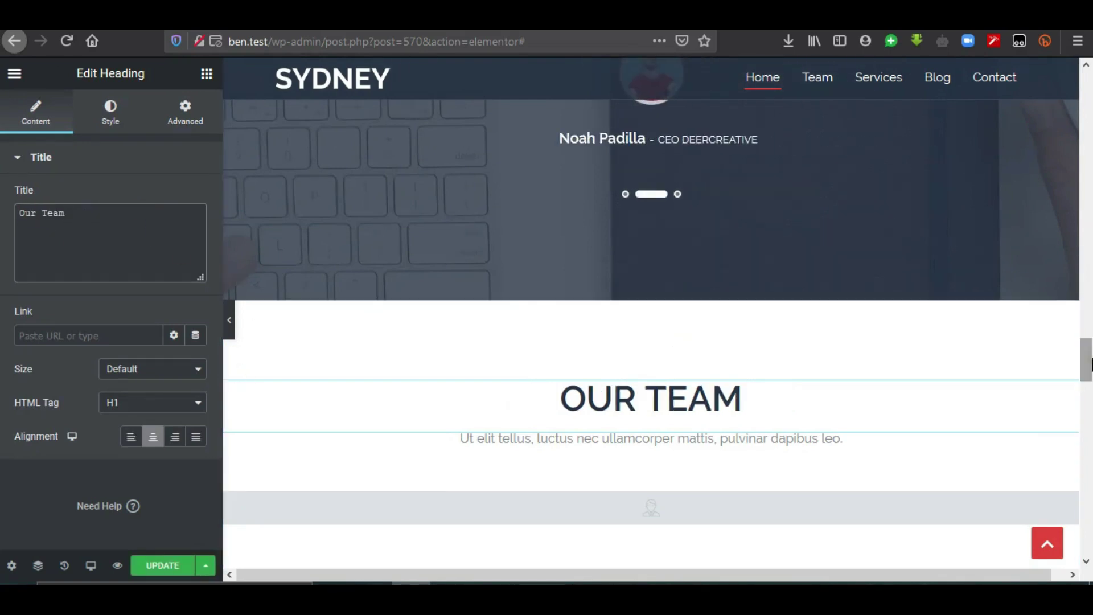
# - Clear the "Want to know more about our company?" heading, paste its text back, and open the Get in Touch button's settings
pyautogui.scroll(-3, 1089, 373)
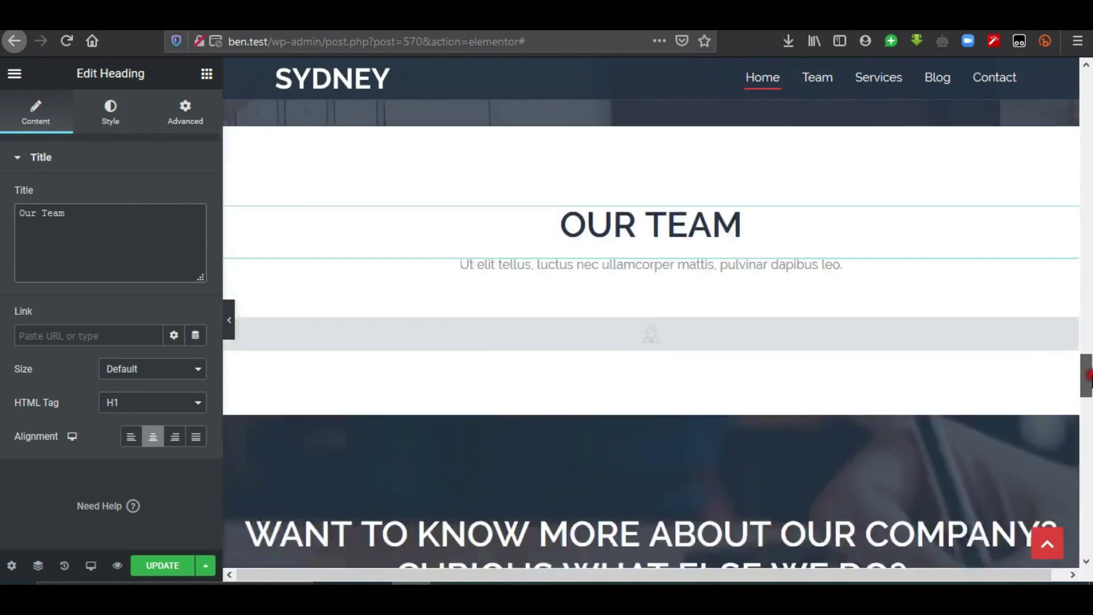
pyautogui.scroll(-5, 1089, 375)
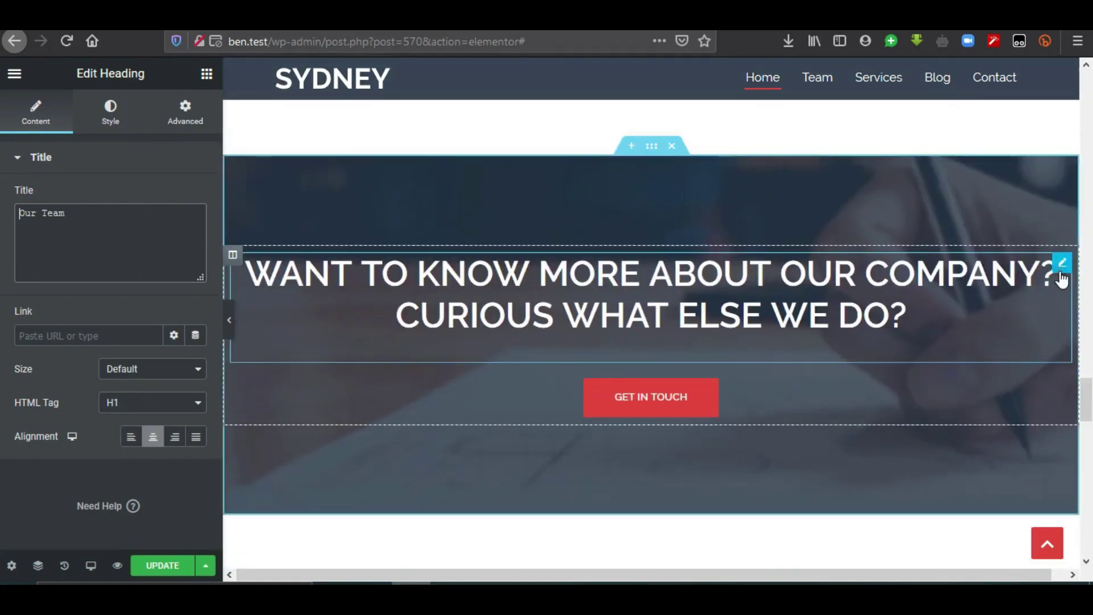
pyautogui.click(1062, 278)
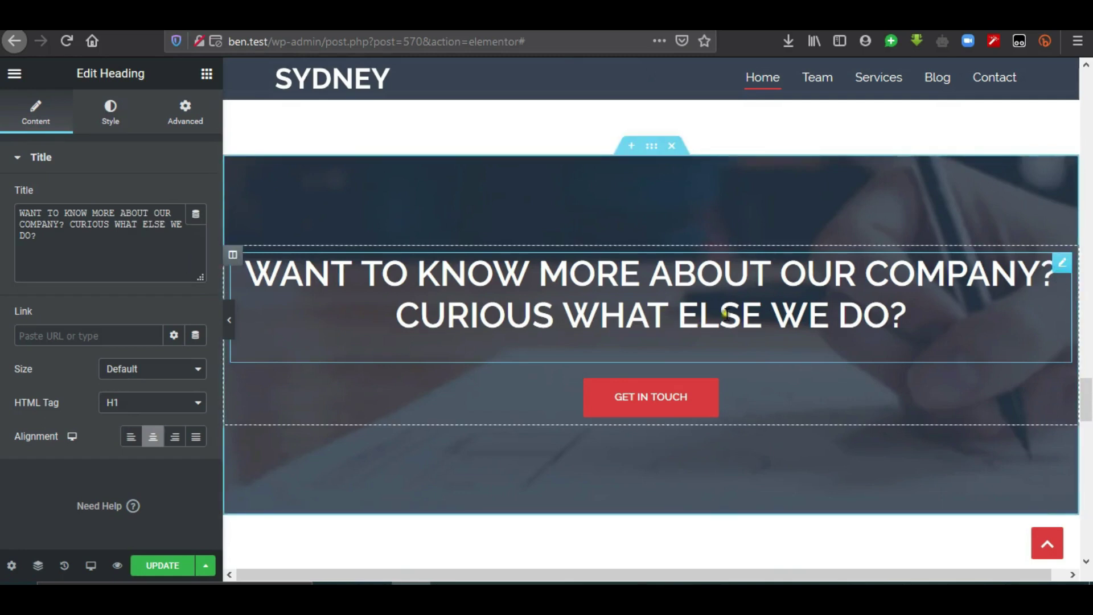
pyautogui.doubleClick(43, 239)
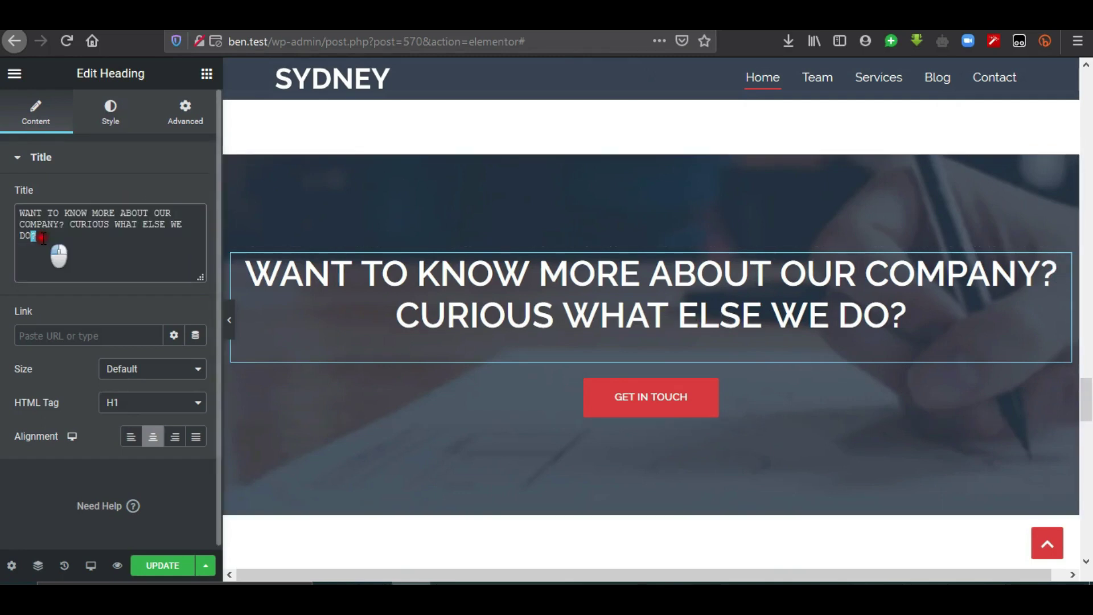
pyautogui.tripleClick(43, 238)
pyautogui.hotkey('ctrl', 'c')
pyautogui.press('Delete')
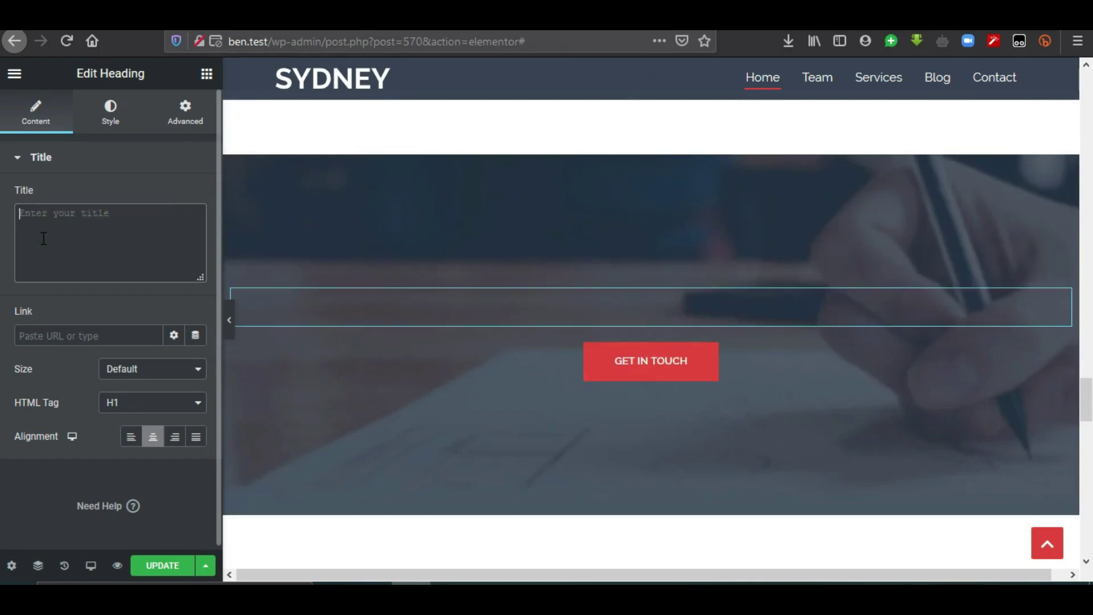
pyautogui.hotkey('ctrl', 'v')
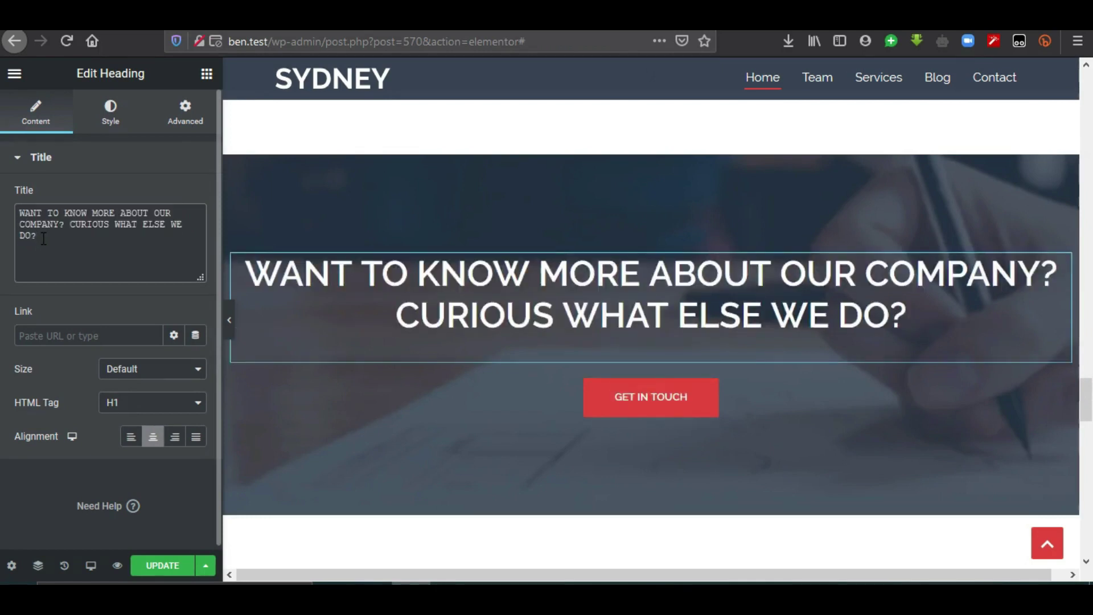
pyautogui.click(1062, 391)
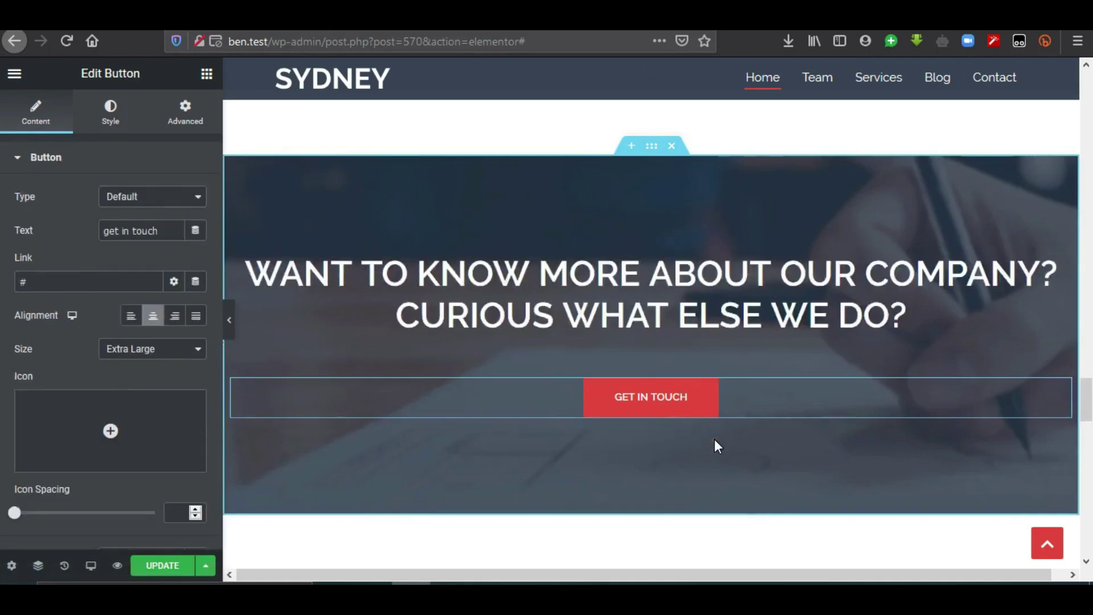
# - Delete the Gearhead logo image and the whole client logo section below the View All Posts link
pyautogui.moveTo(1087, 402); pyautogui.dragTo(1090, 482)
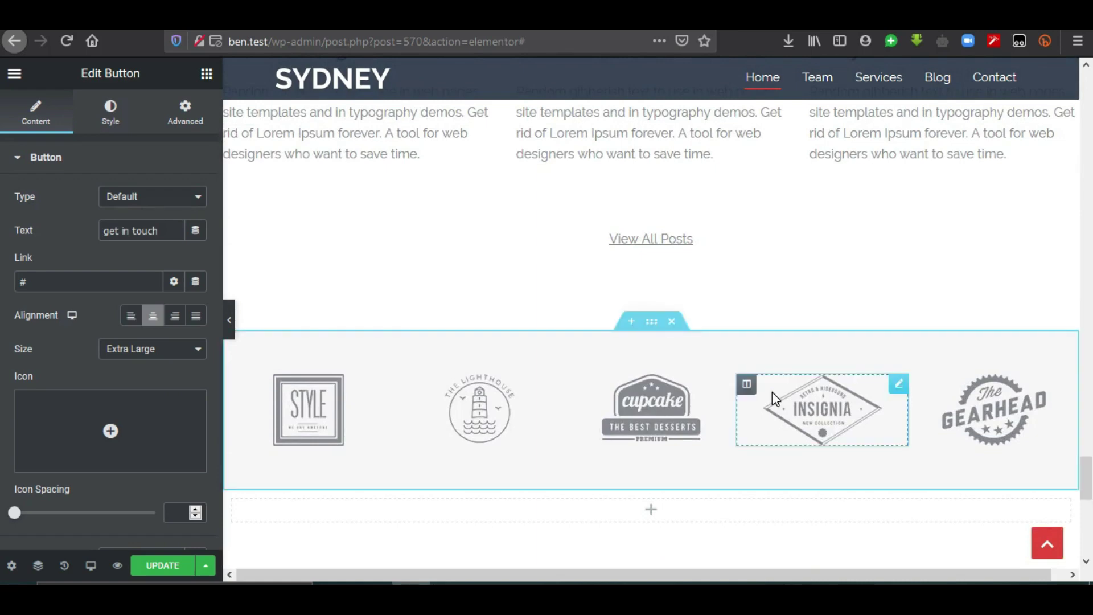
pyautogui.rightClick(962, 403)
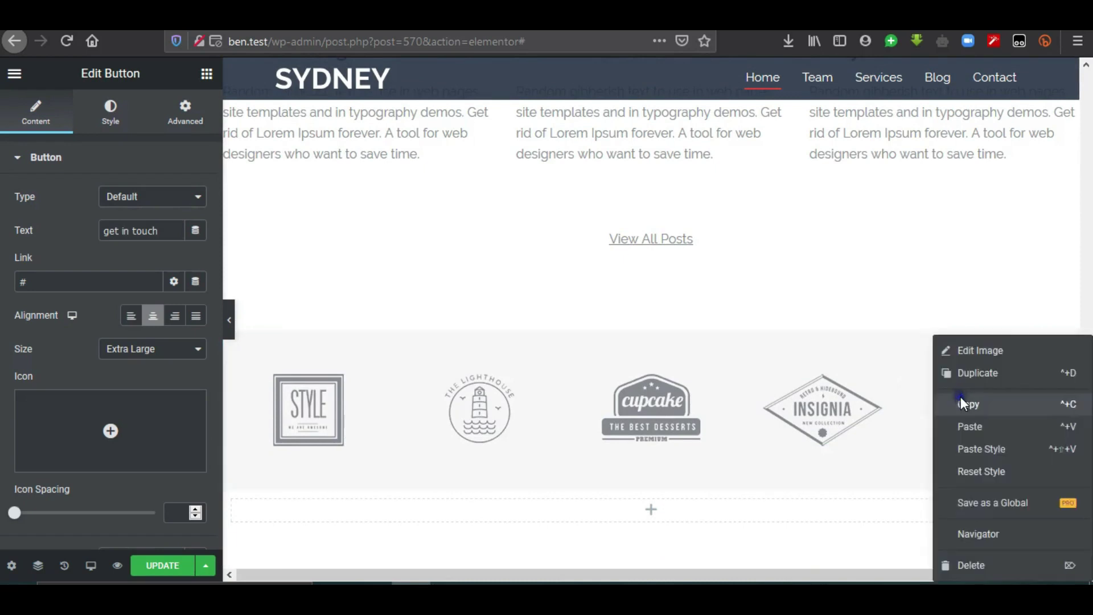
pyautogui.click(992, 567)
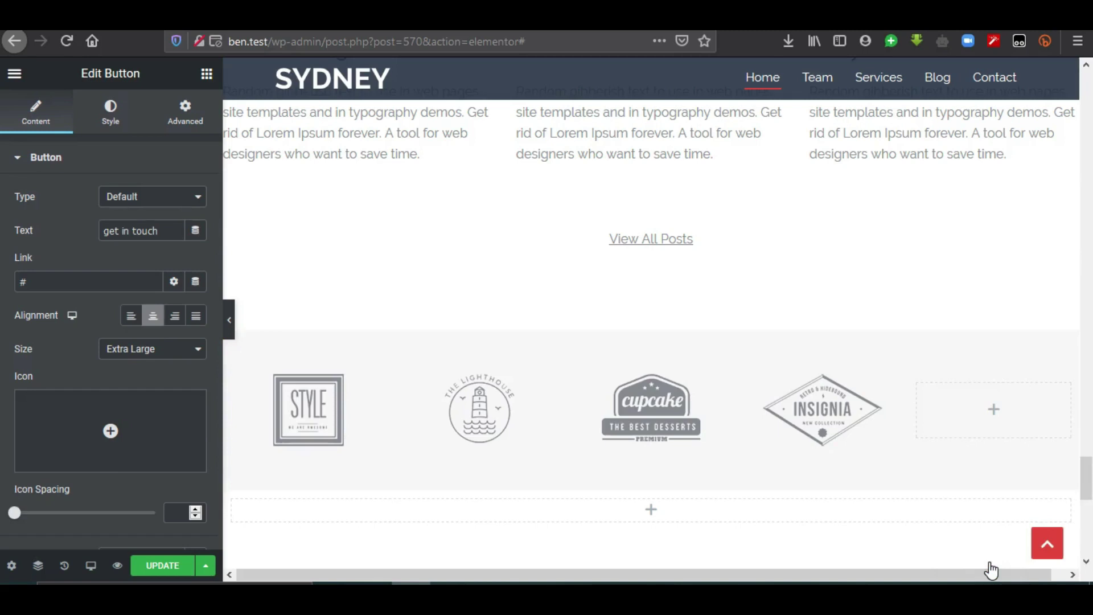
pyautogui.moveTo(989, 356)
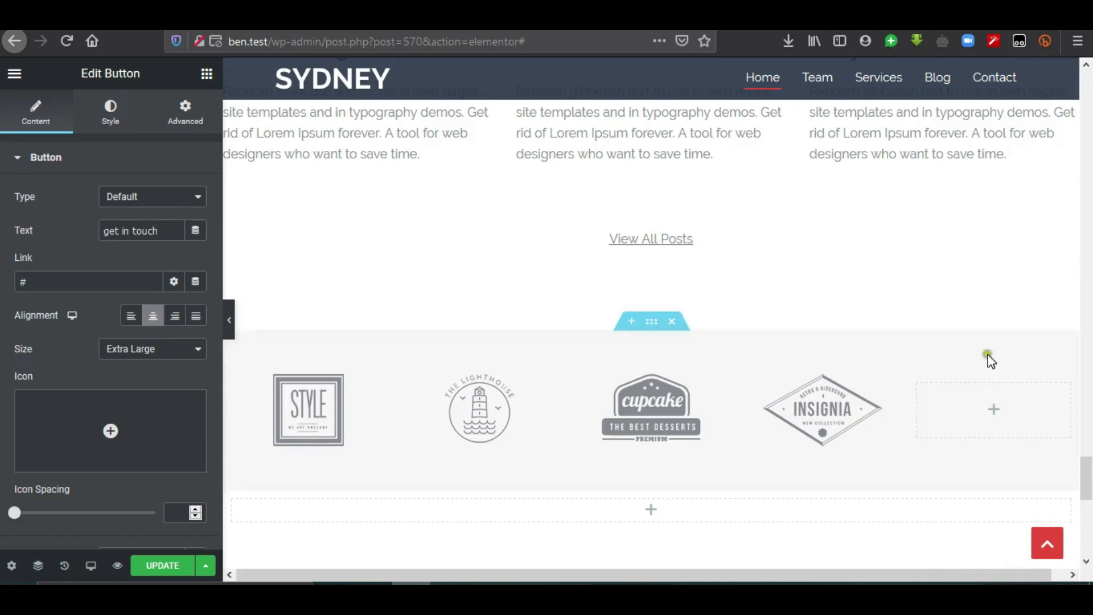
pyautogui.click(674, 324)
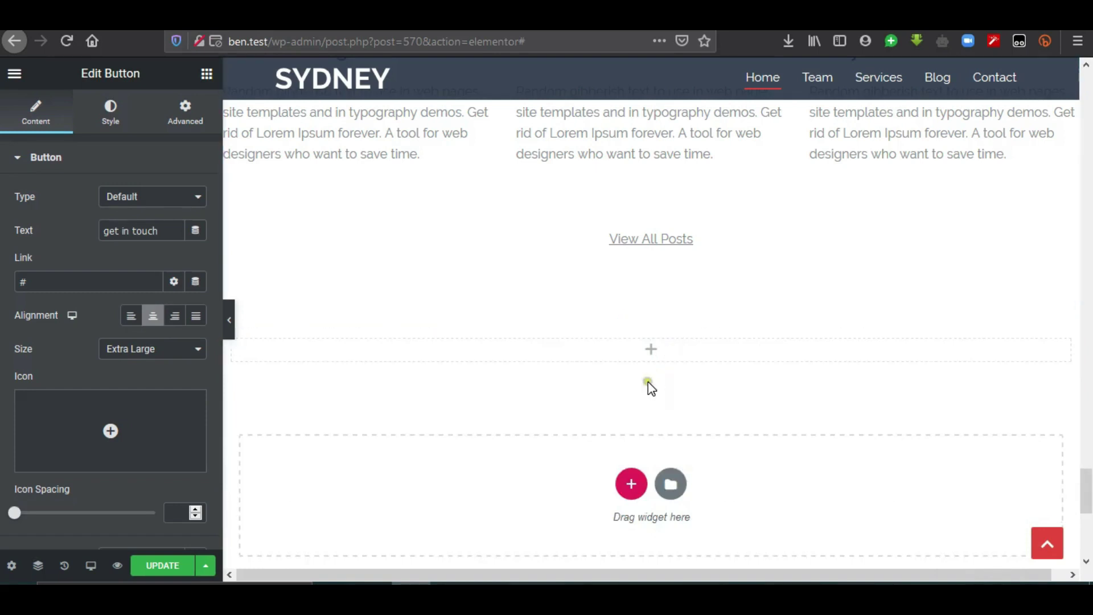
# - Add a Video widget to the empty section below the View All Posts link and open its style settings
pyautogui.click(651, 352)
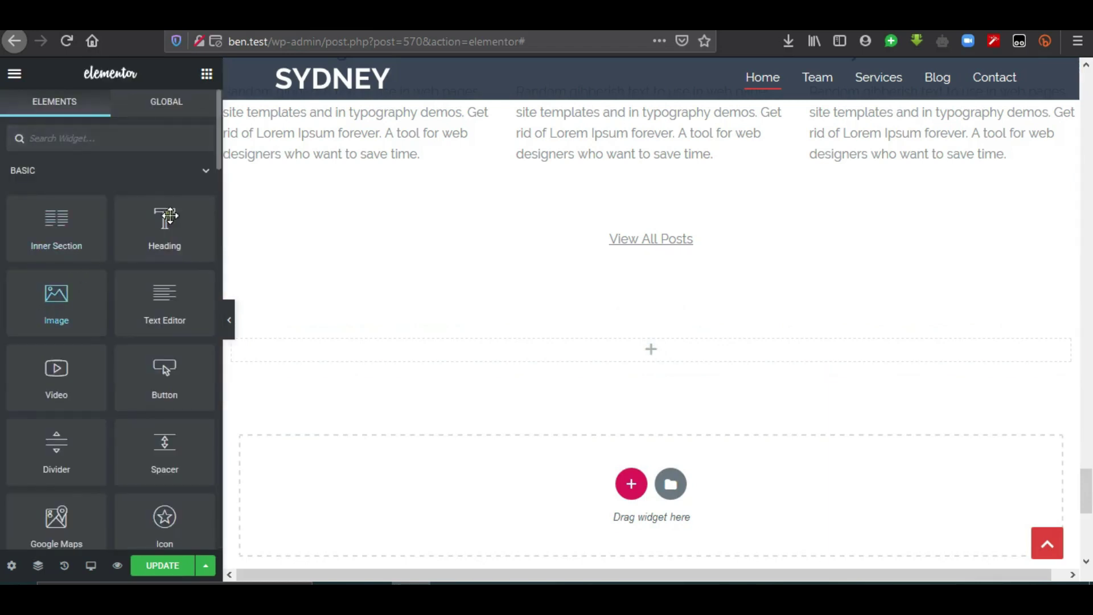
pyautogui.moveTo(67, 386); pyautogui.dragTo(632, 344)
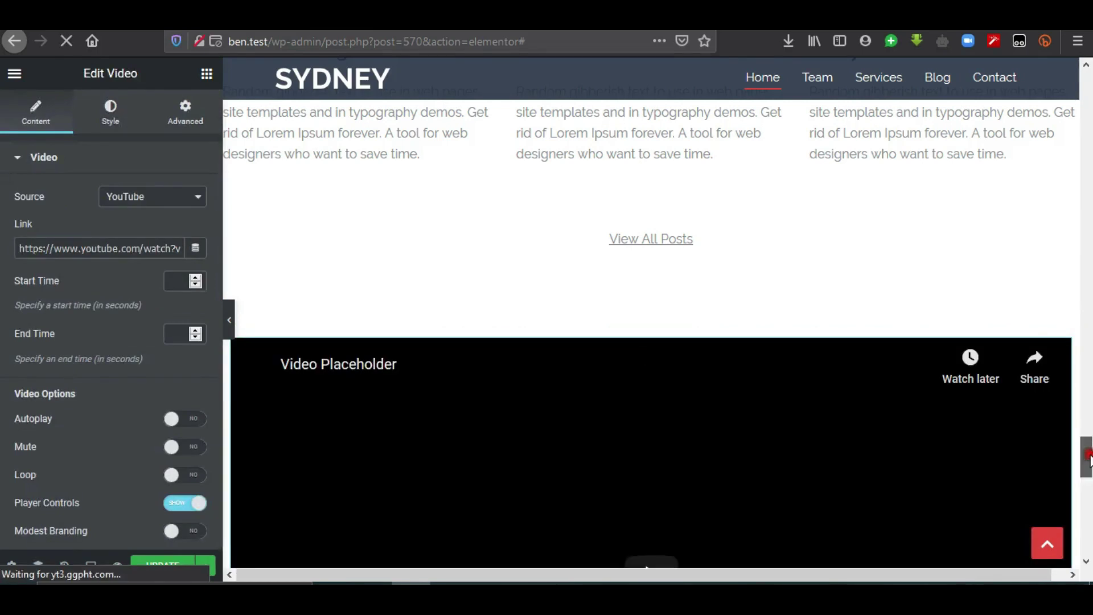
pyautogui.moveTo(1088, 479); pyautogui.dragTo(1088, 500)
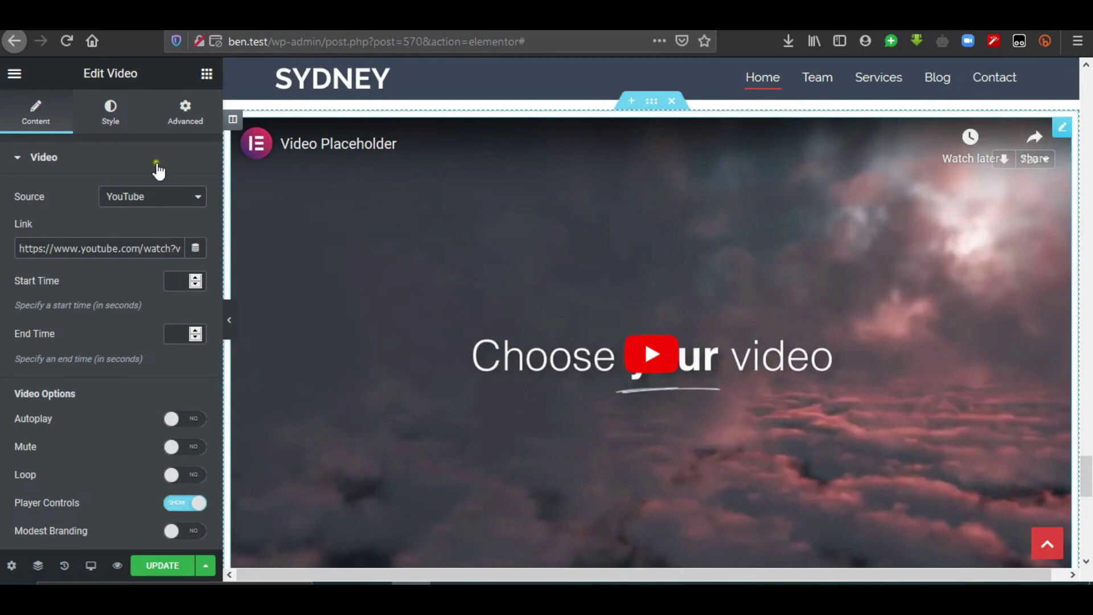
pyautogui.click(118, 126)
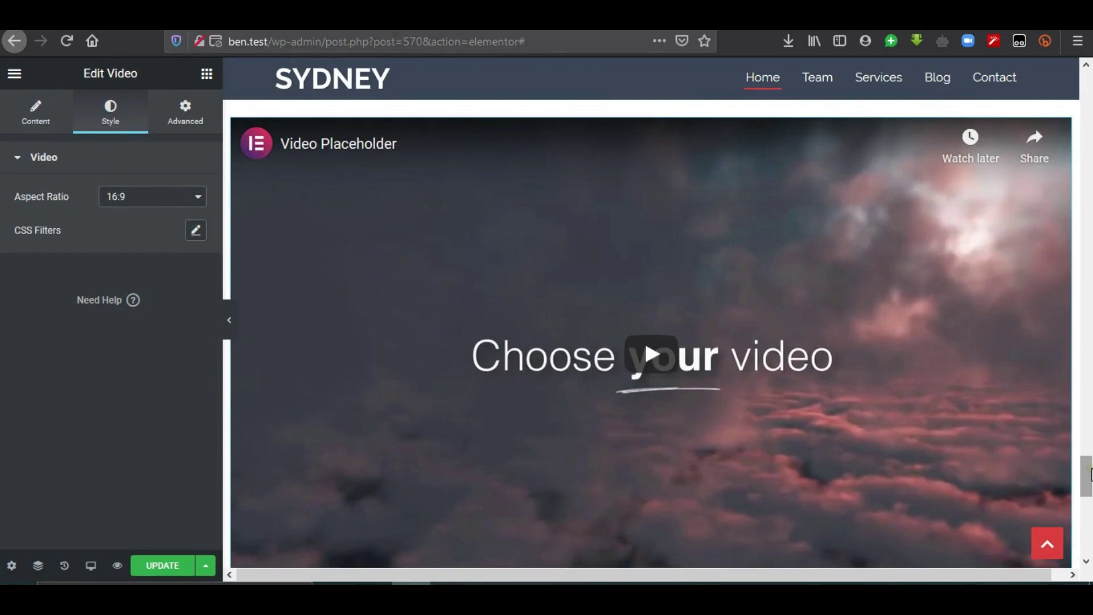
# - Add a new section with two equal columns below the video on the Home page
pyautogui.scroll(-5, 625, 348)
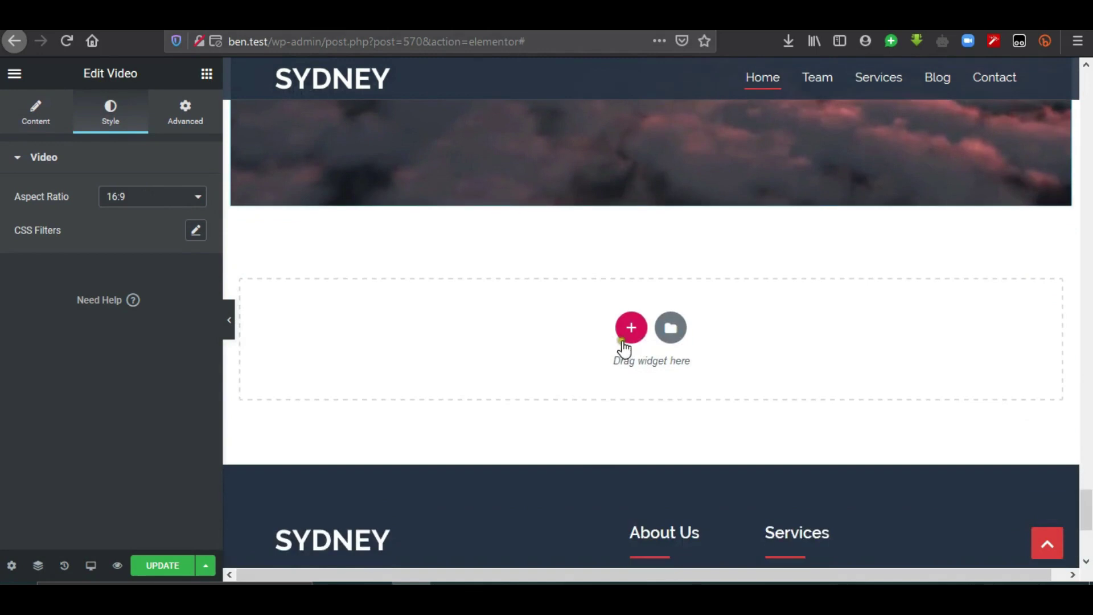
pyautogui.click(631, 340)
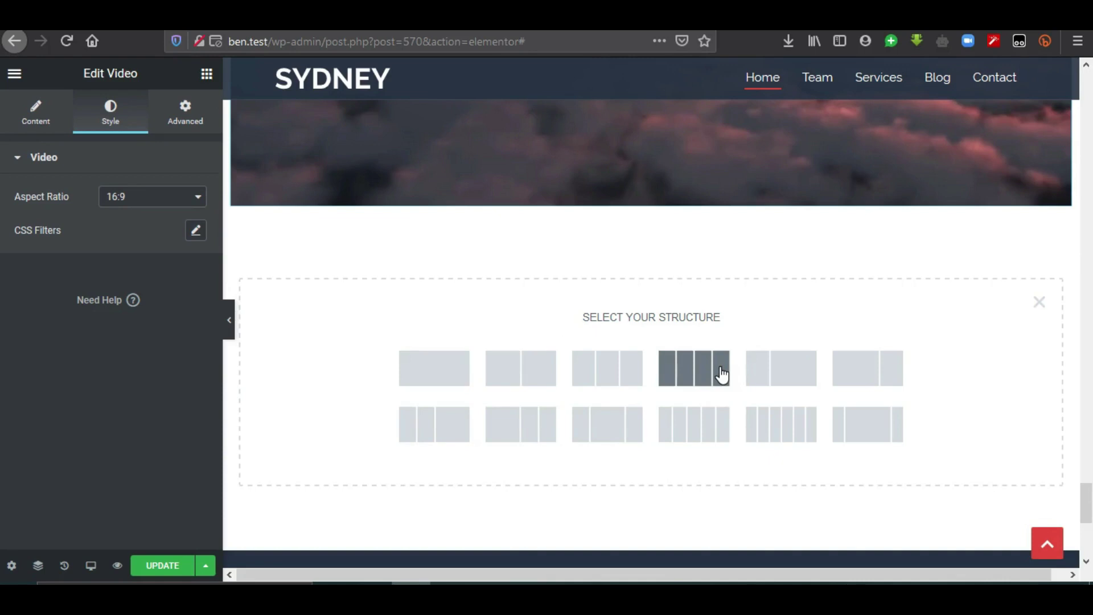
pyautogui.click(545, 374)
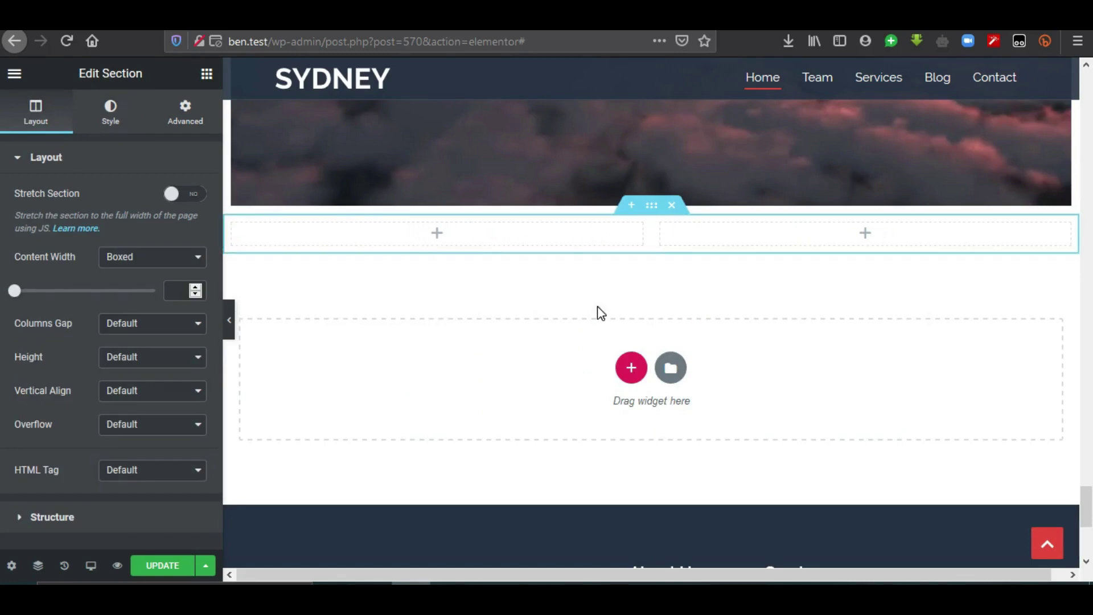
# - Add an Image widget to the new section's first column and insert post_1.png from the media library
pyautogui.click(438, 234)
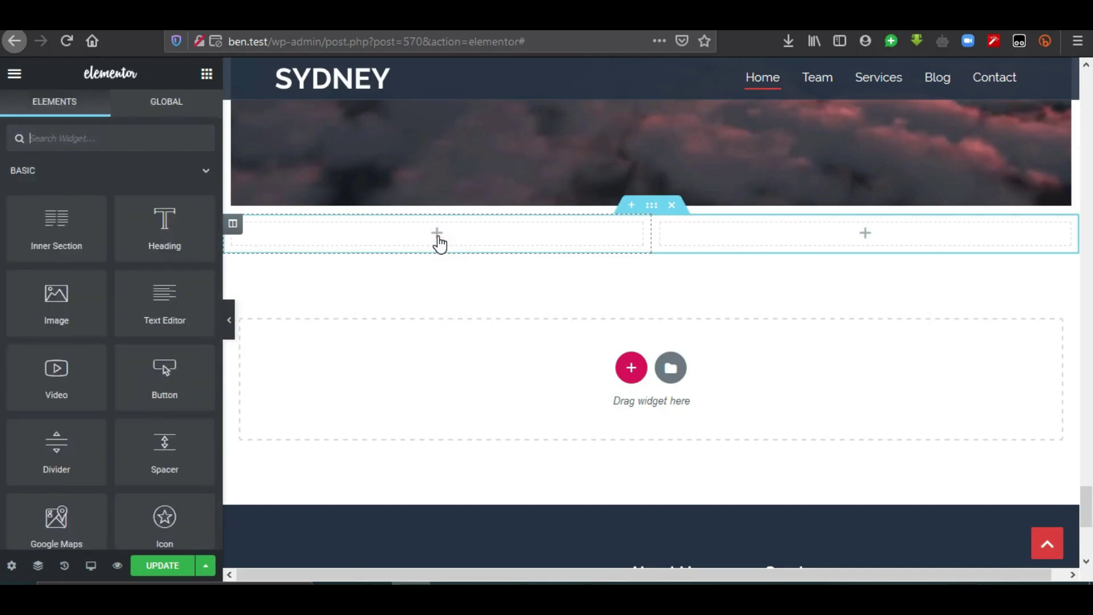
pyautogui.moveTo(73, 313); pyautogui.dragTo(449, 231)
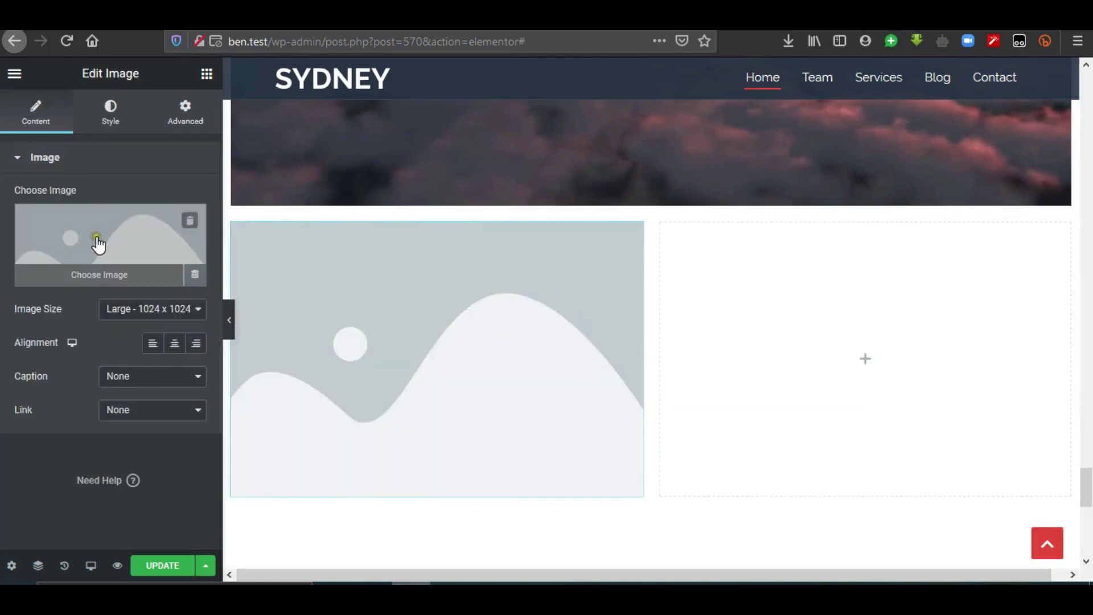
pyautogui.click(151, 234)
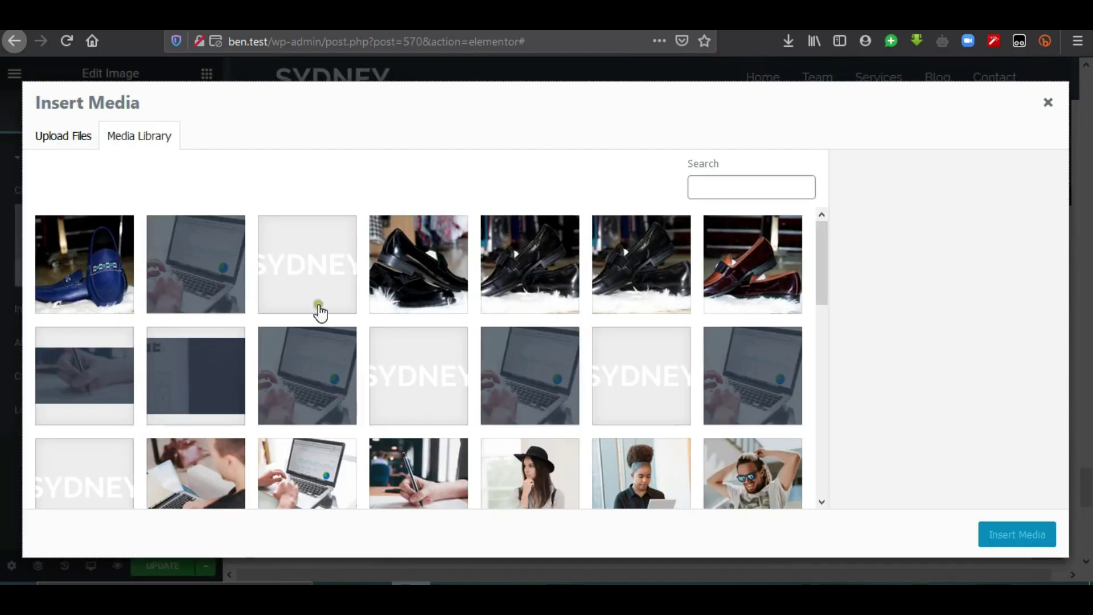
pyautogui.click(420, 456)
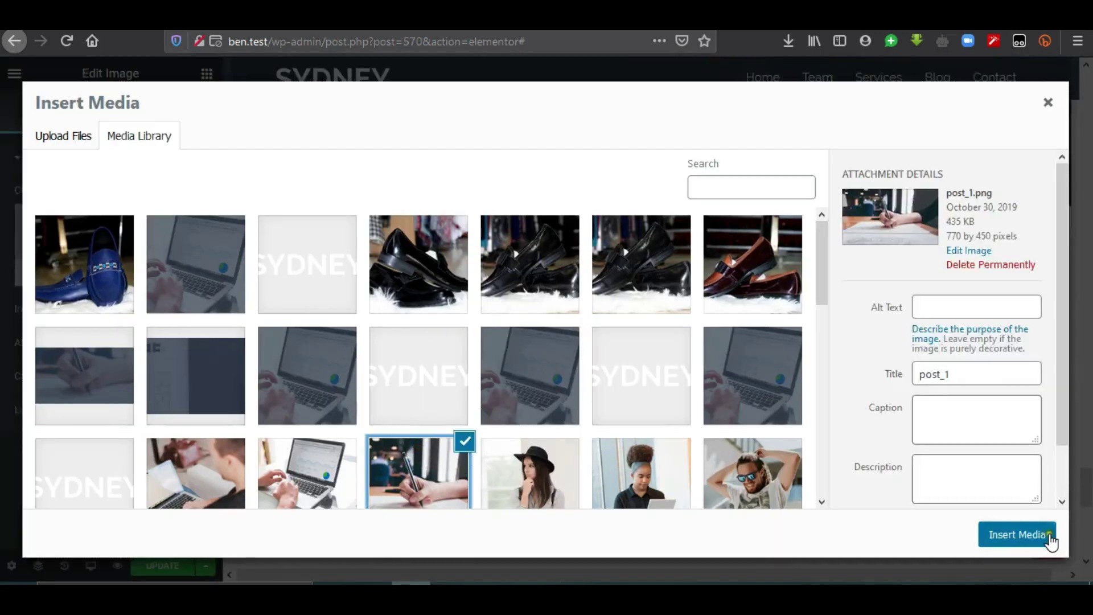
pyautogui.click(1048, 537)
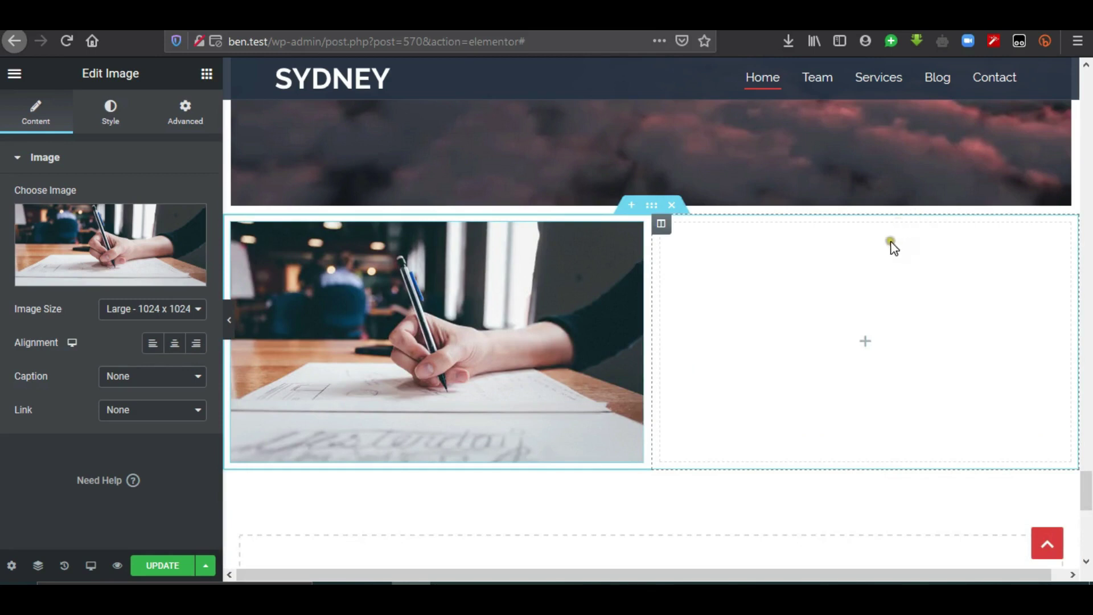
# - Add a Google Maps widget to the new section's second column and update the Home page
pyautogui.click(867, 343)
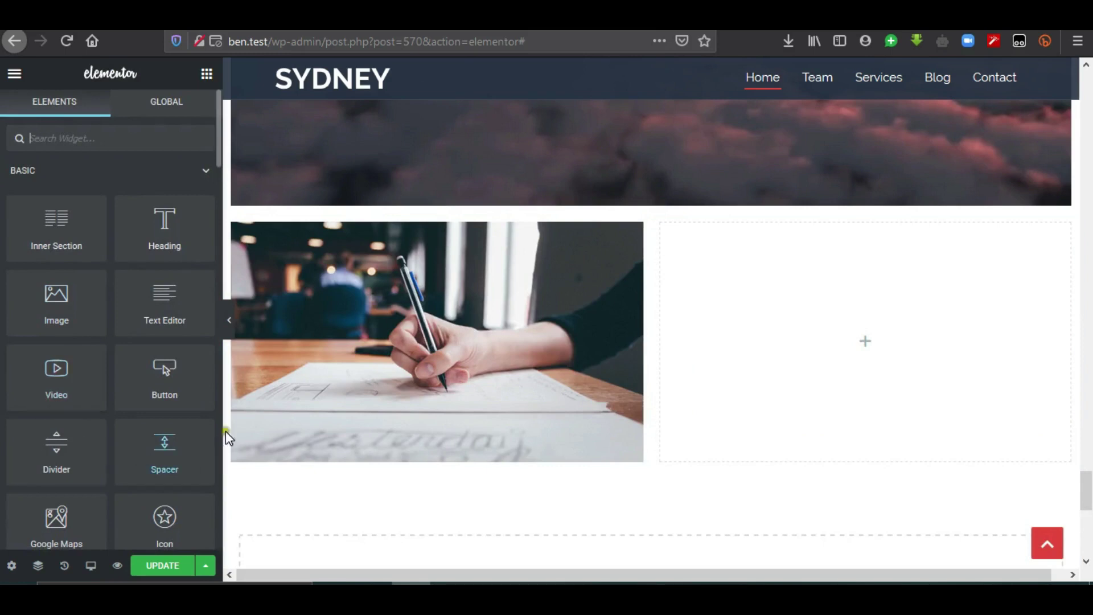
pyautogui.moveTo(30, 521); pyautogui.dragTo(828, 333)
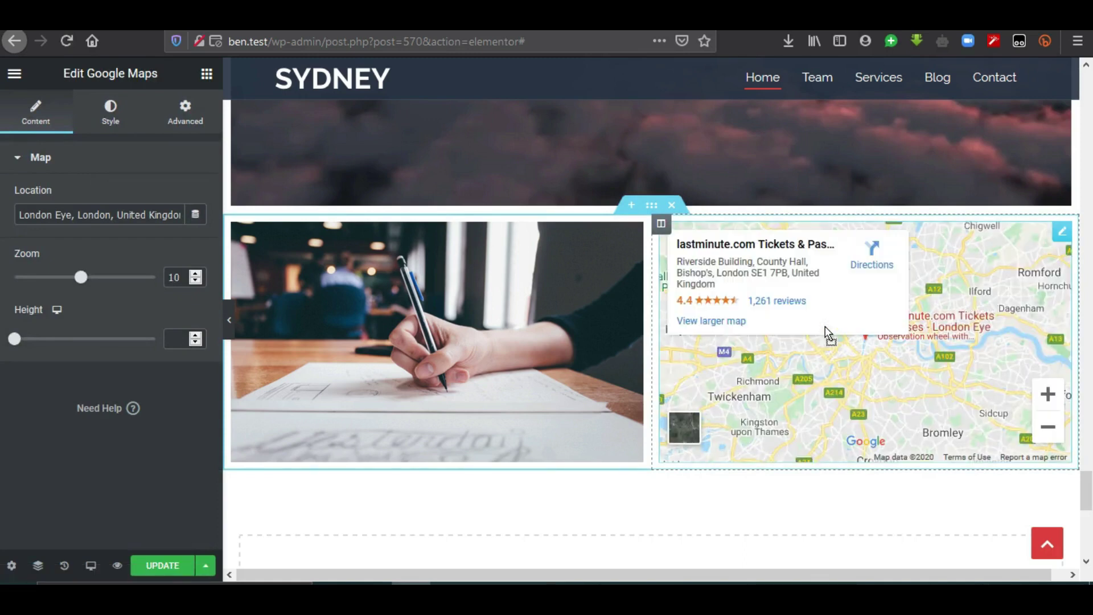
pyautogui.moveTo(1088, 492)
pyautogui.mouseDown()
pyautogui.moveTo(1088, 474)
pyautogui.moveTo(1088, 499)
pyautogui.mouseUp()
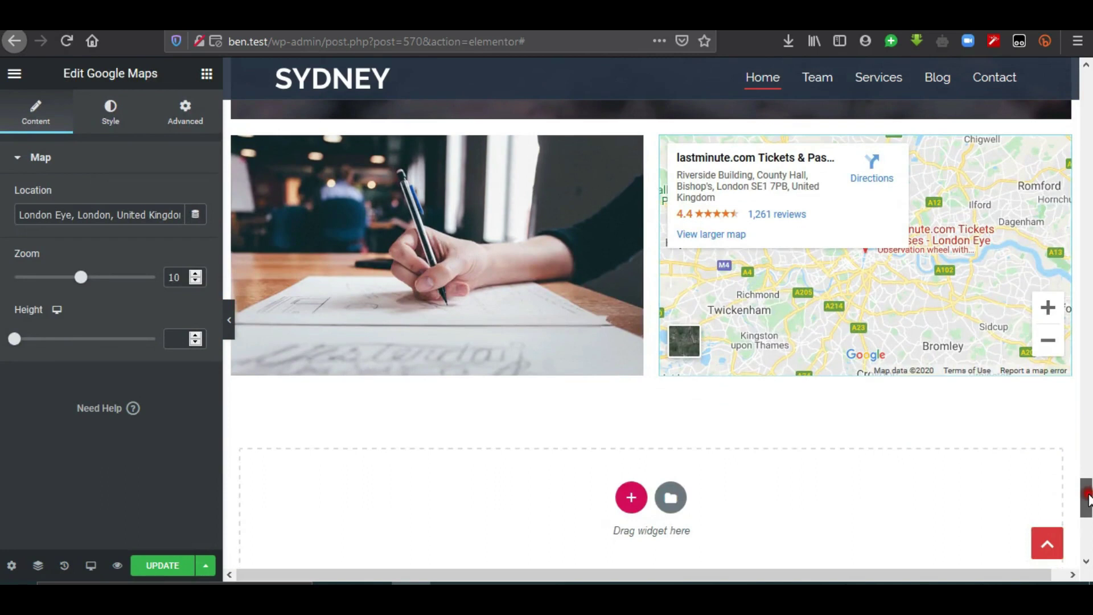
pyautogui.moveTo(1088, 499)
pyautogui.mouseDown()
pyautogui.moveTo(1088, 283)
pyautogui.moveTo(1088, 551)
pyautogui.moveTo(1089, 479)
pyautogui.mouseUp()
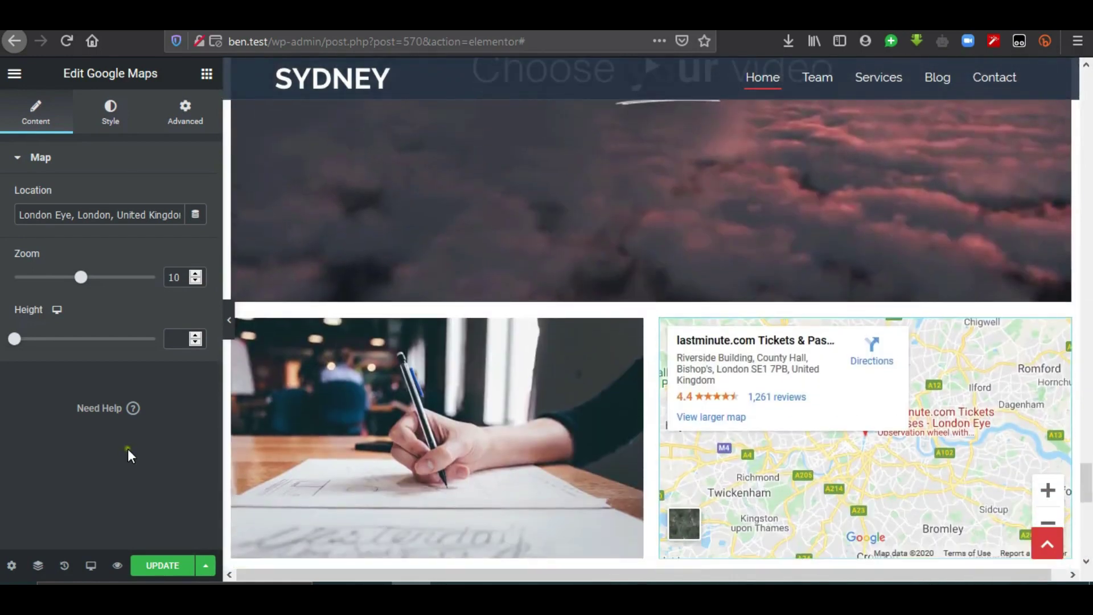
pyautogui.click(150, 569)
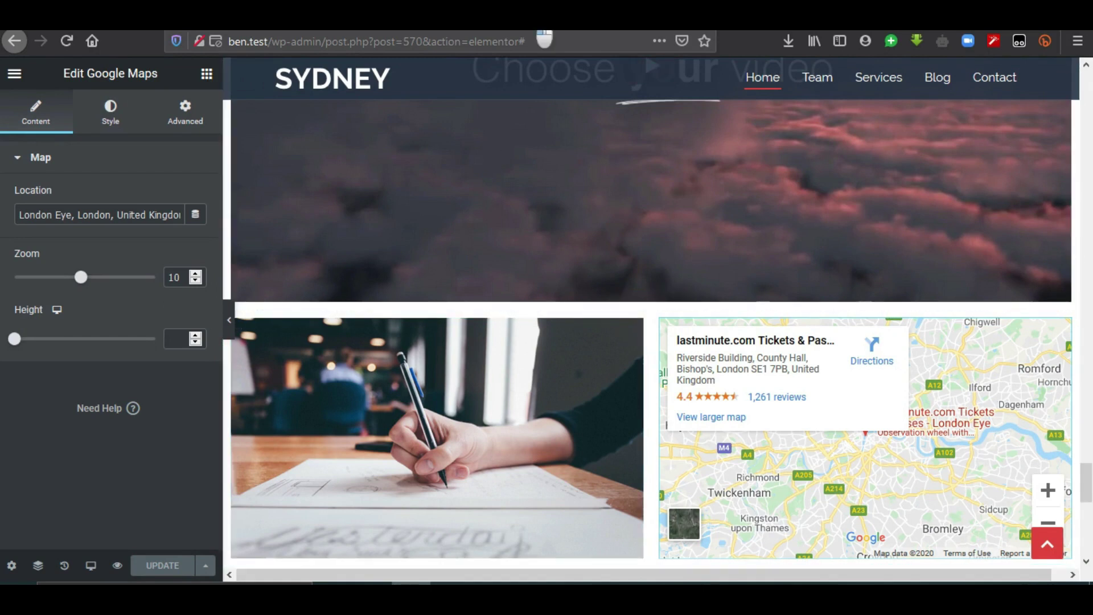
# - Open the live site ben.test in a new browser tab
pyautogui.click(15, 41)
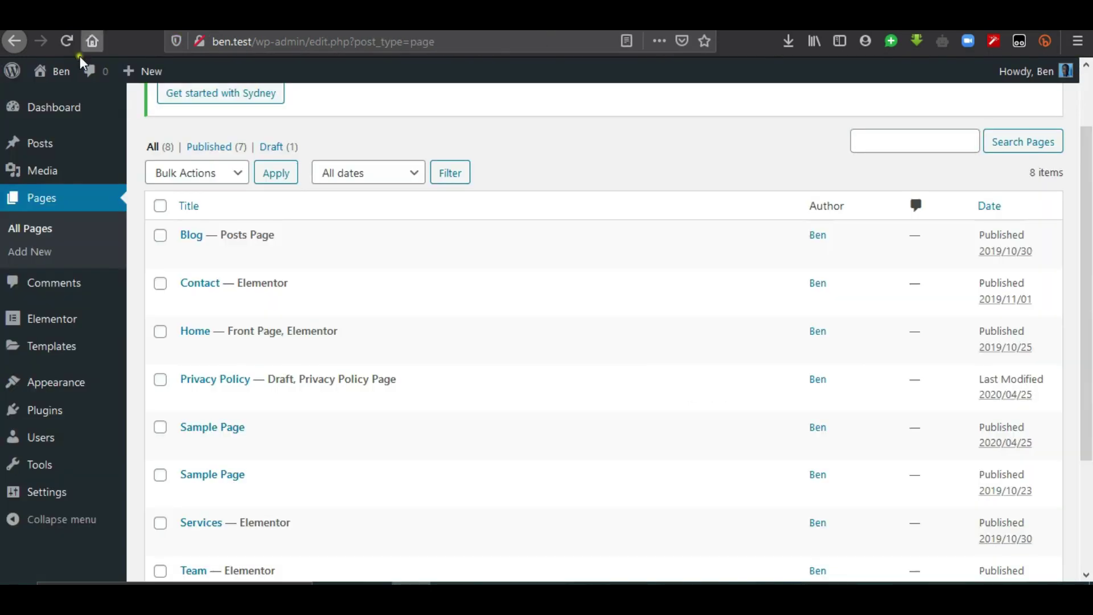
pyautogui.moveTo(52, 80)
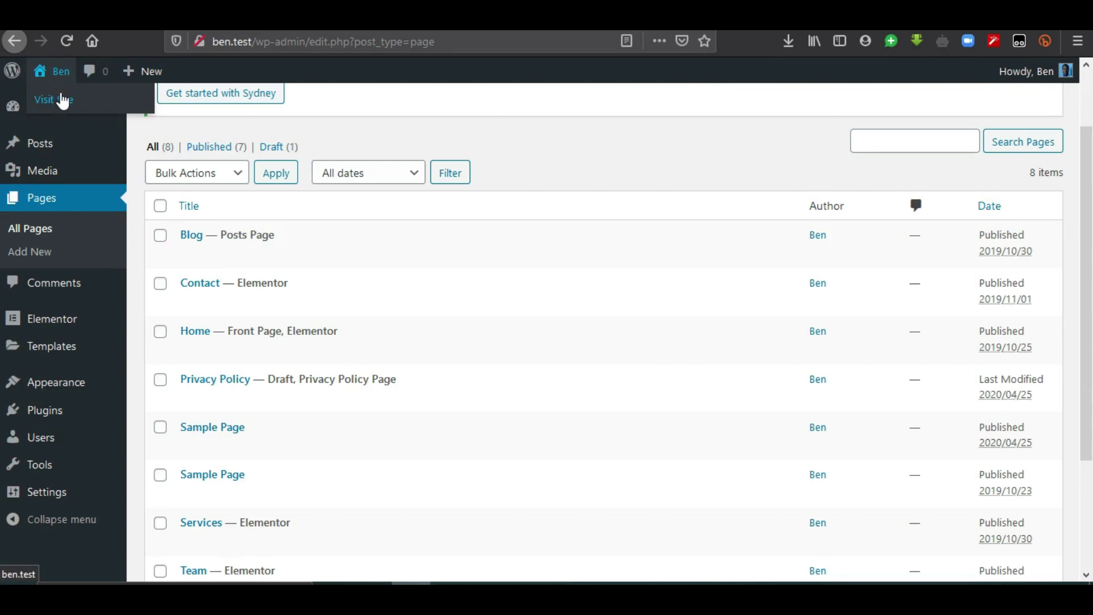
pyautogui.moveTo(272, 41); pyautogui.dragTo(226, 40)
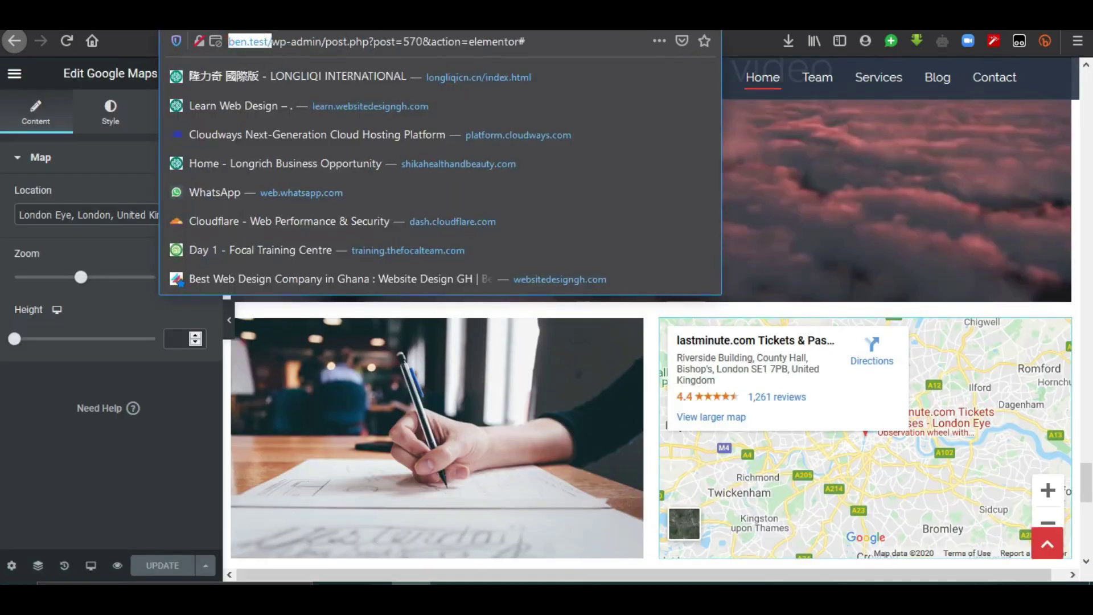
pyautogui.hotkey('ctrl', 't')
pyautogui.click(377, 43)
pyautogui.click(377, 43)
pyautogui.write('ben.t')
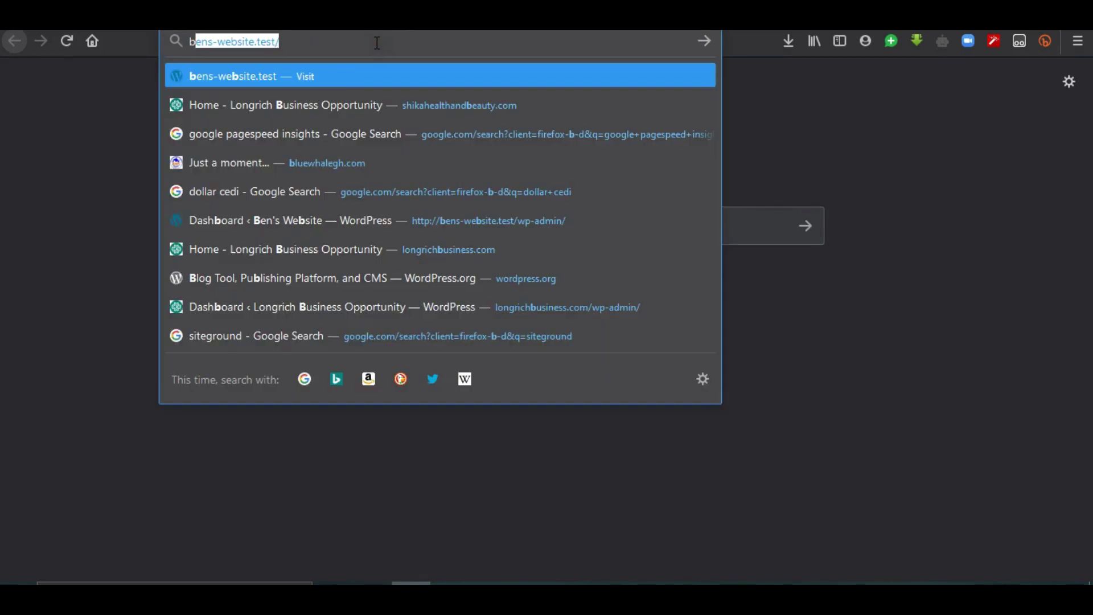
pyautogui.write('est')
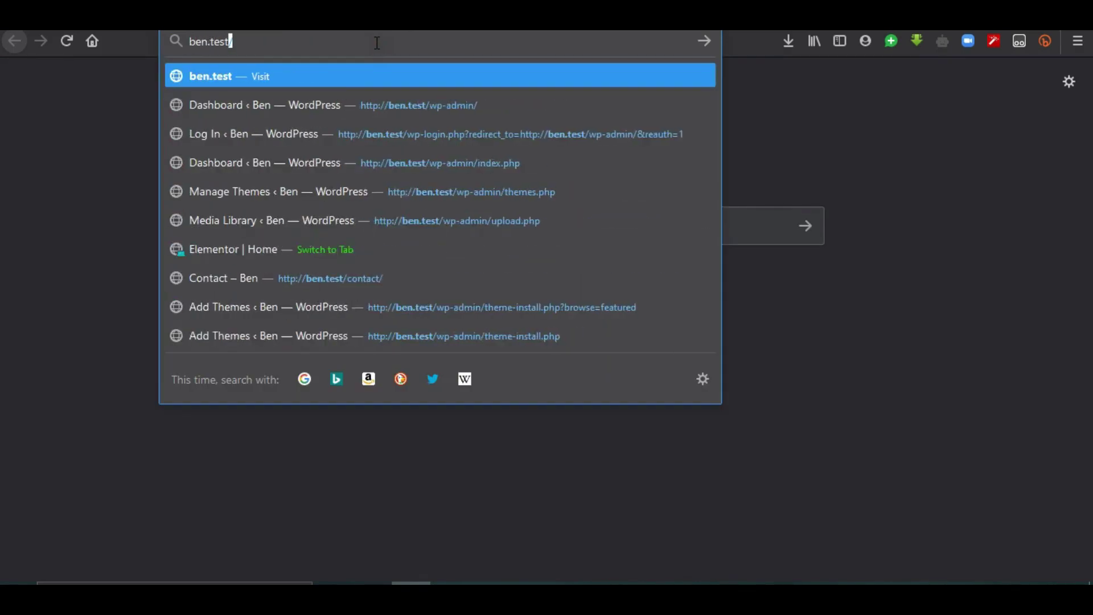
pyautogui.press('Return')
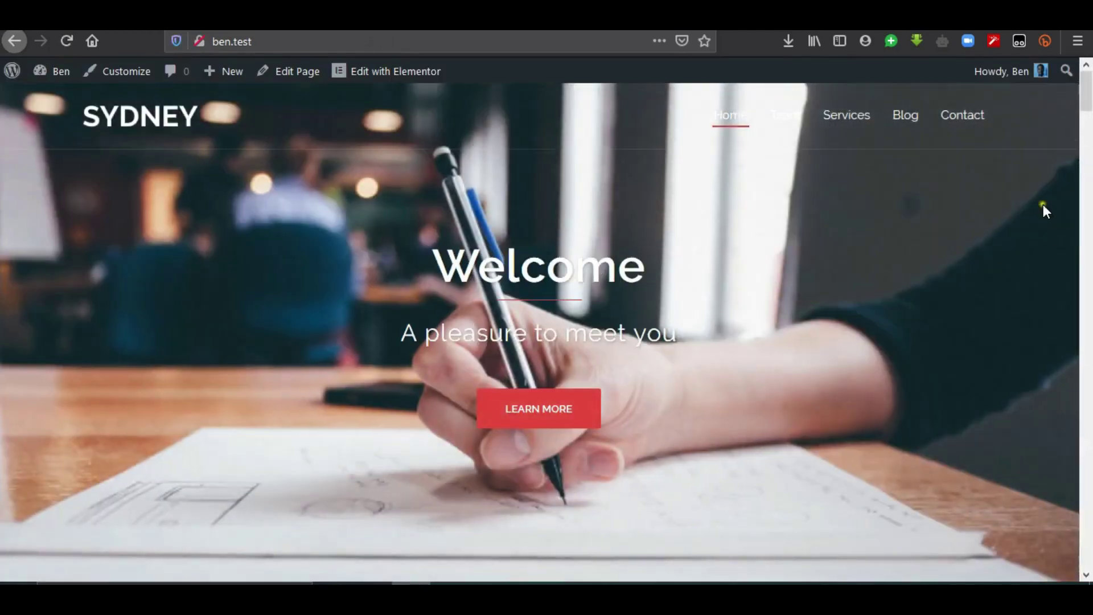
# - Review the published Home page down to the image and map section, and visit the Team and Services pages
pyautogui.click(1087, 194)
pyautogui.moveTo(1087, 194); pyautogui.dragTo(1089, 516)
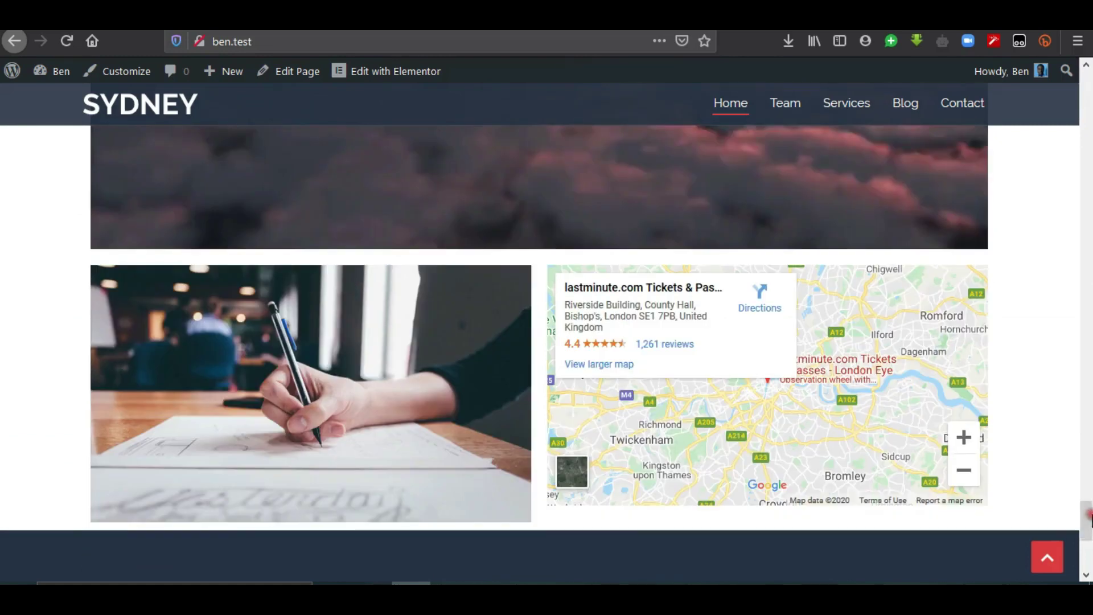
pyautogui.moveTo(1089, 520); pyautogui.dragTo(1089, 94)
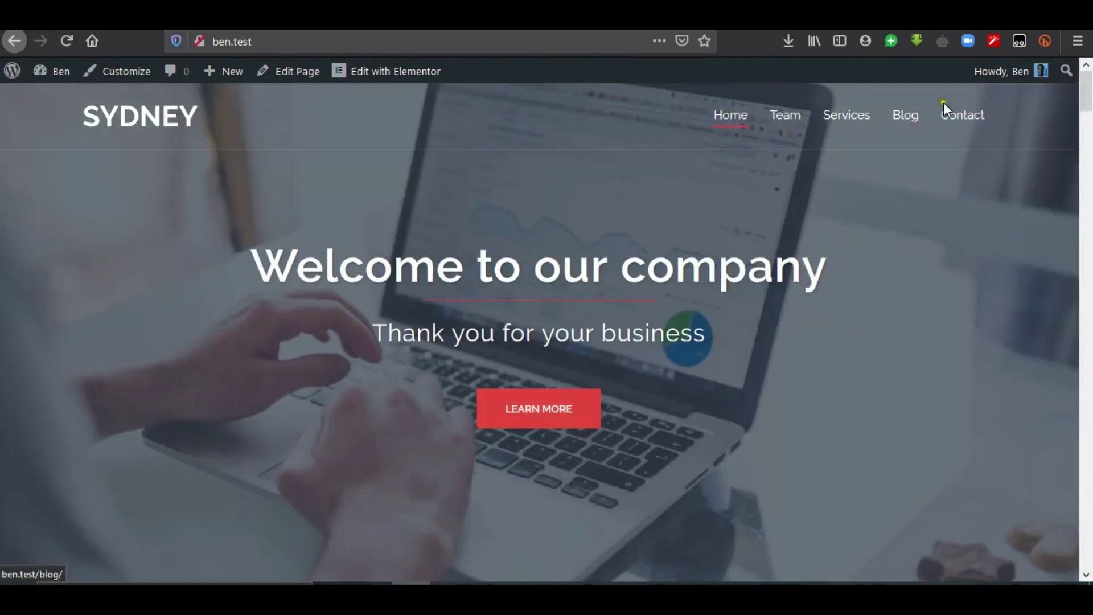
pyautogui.click(795, 121)
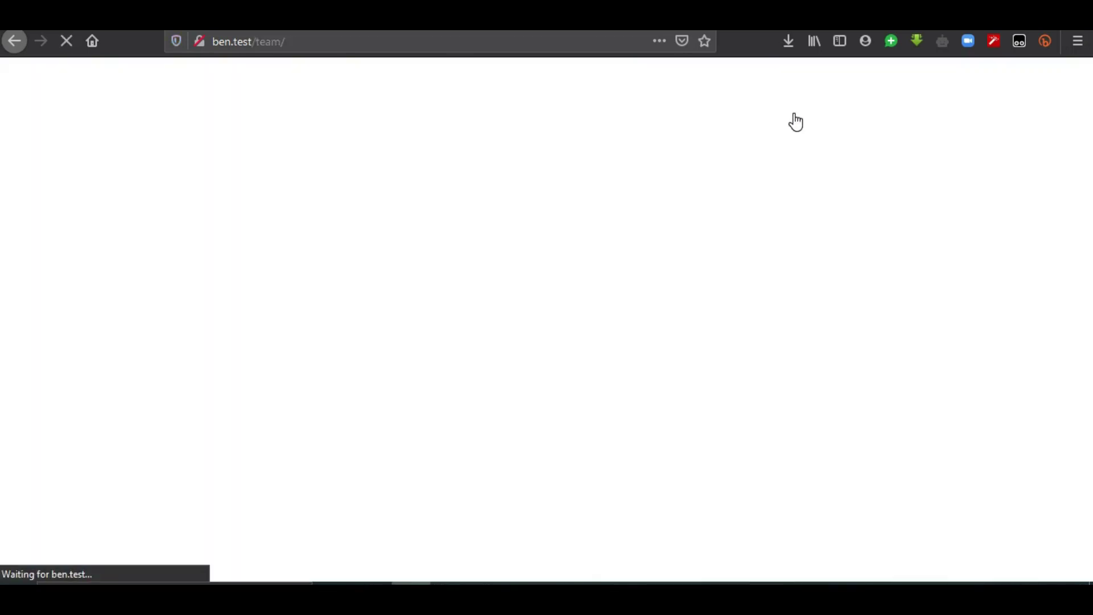
pyautogui.click(843, 119)
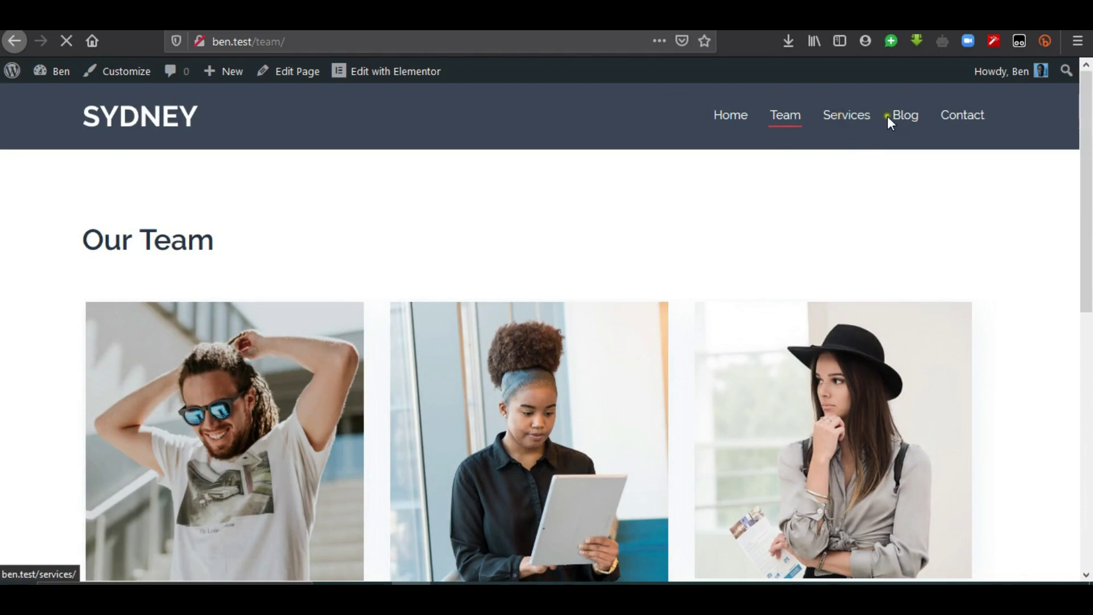
pyautogui.moveTo(1089, 165); pyautogui.dragTo(1089, 114)
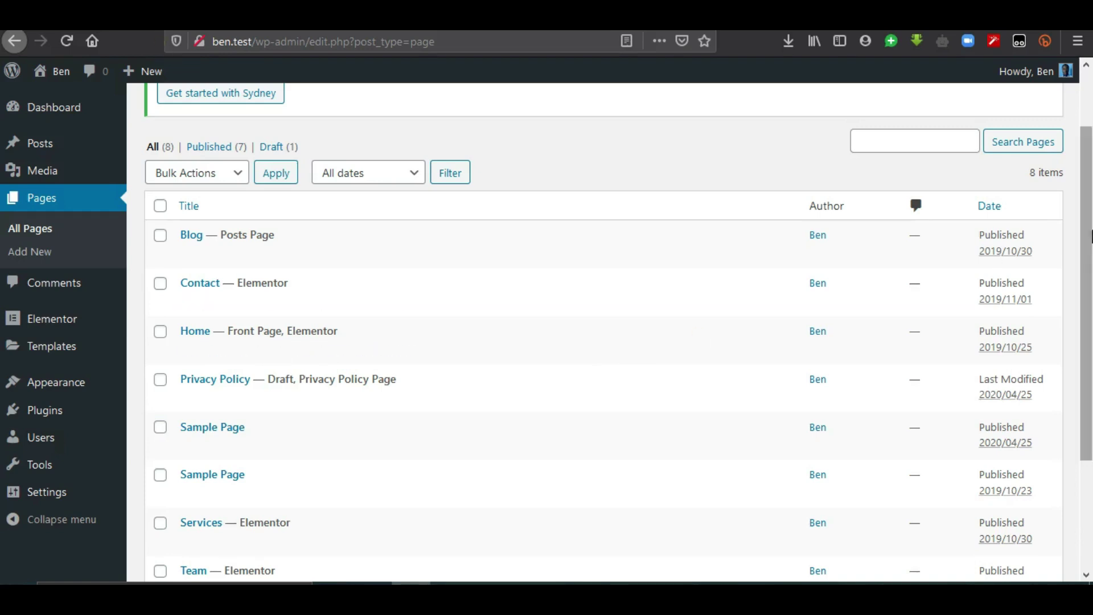
# - Open the Contact page from the WordPress page list for editing with Elementor
pyautogui.scroll(-2, 288, 154)
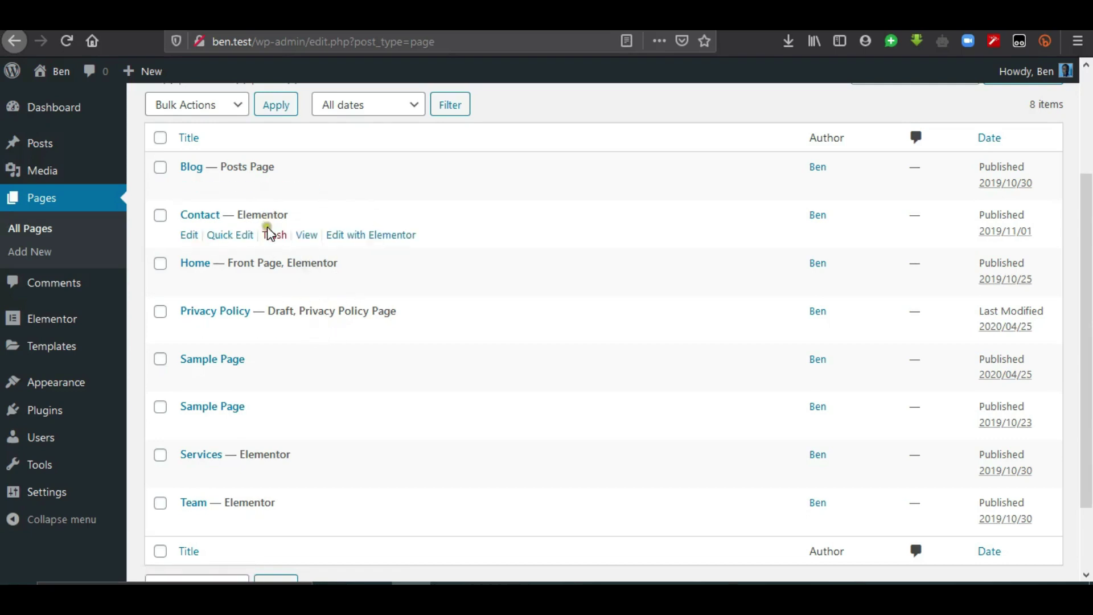
pyautogui.click(359, 236)
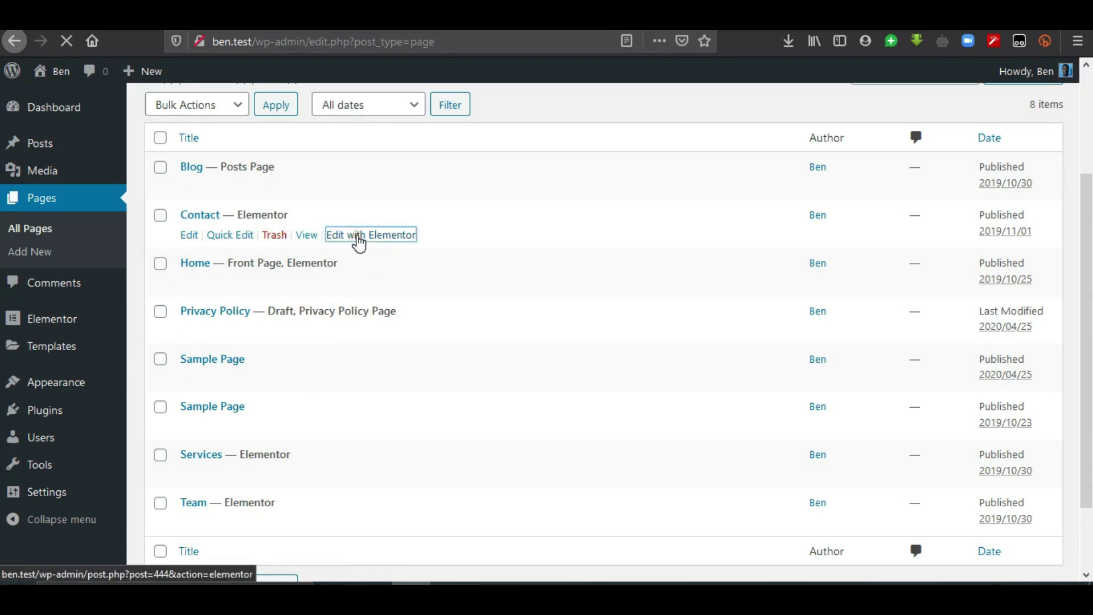